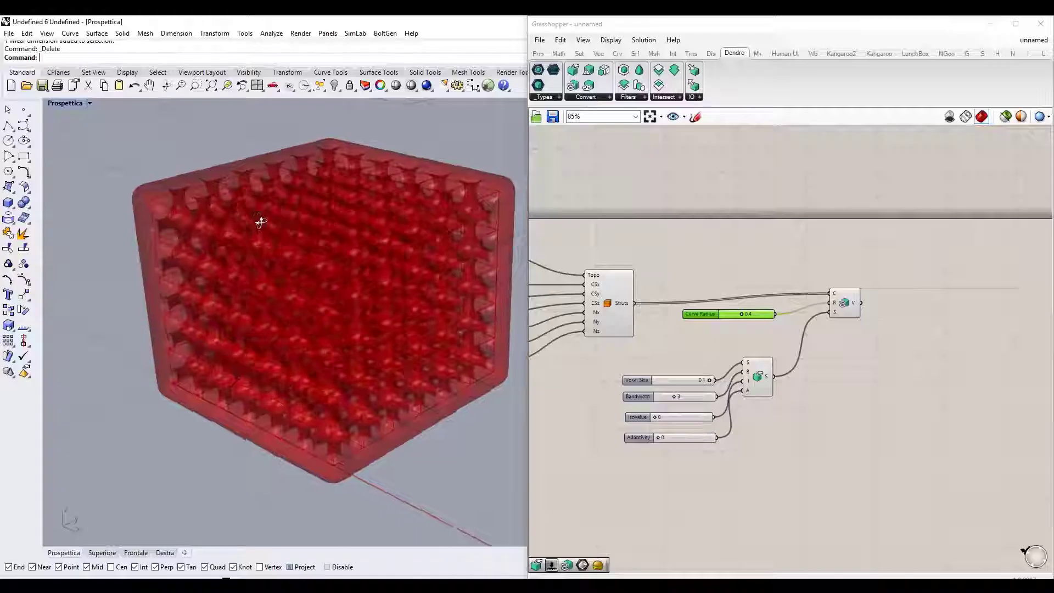
# Orbit the Perspective view around the red lattice cube and zoom into the Grasshopper canvas.
pyautogui.moveTo(261, 221); pyautogui.dragTo(236, 218, button='right')
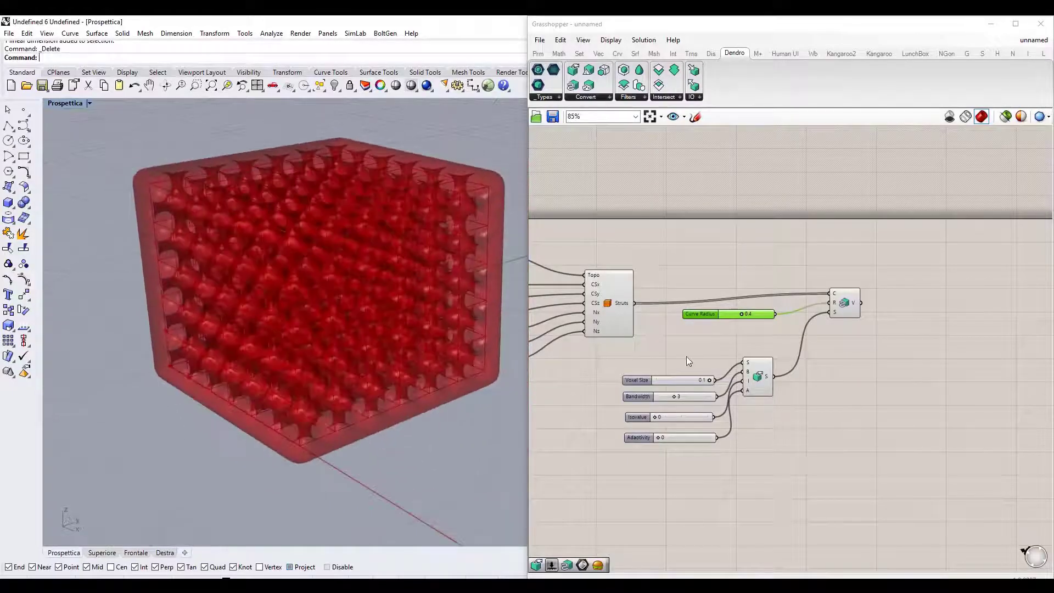
pyautogui.scroll(5, 741, 315)
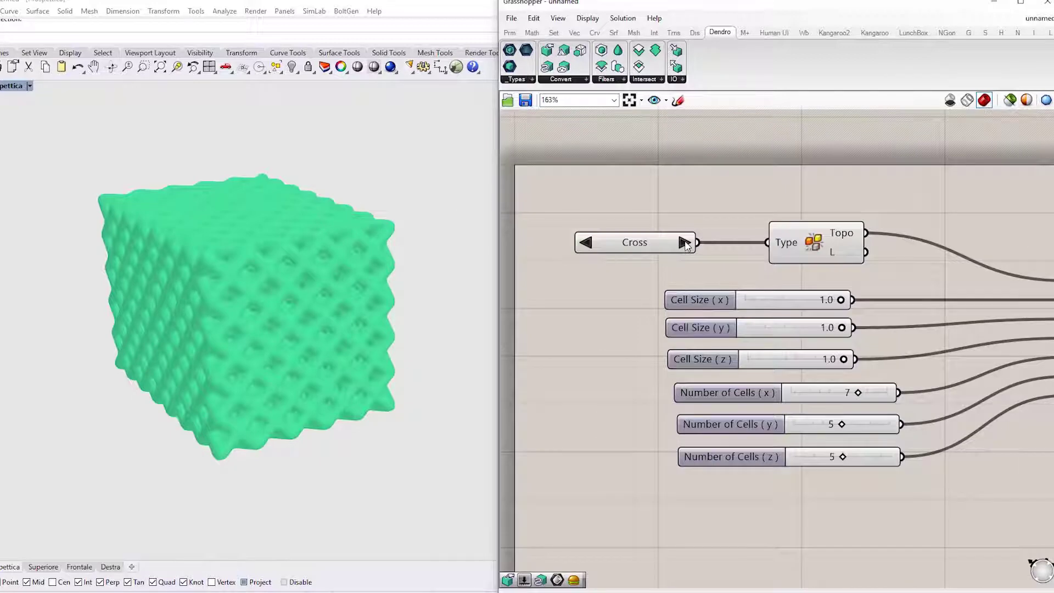
# Step the cell type from Cross through Tesseract to Vintiles, then orbit to inspect the cube.
pyautogui.click(684, 243)
pyautogui.click(684, 242)
pyautogui.moveTo(418, 318); pyautogui.dragTo(384, 263, button='right')
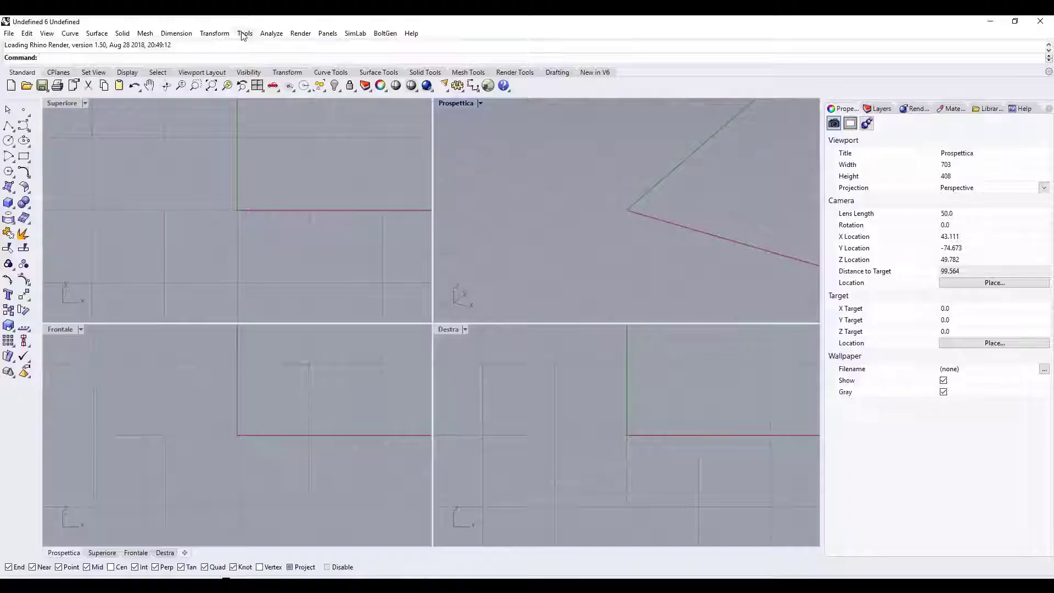
# Keep Millimeters as the model unit in Rhino Options > Units and confirm with OK.
pyautogui.click(244, 34)
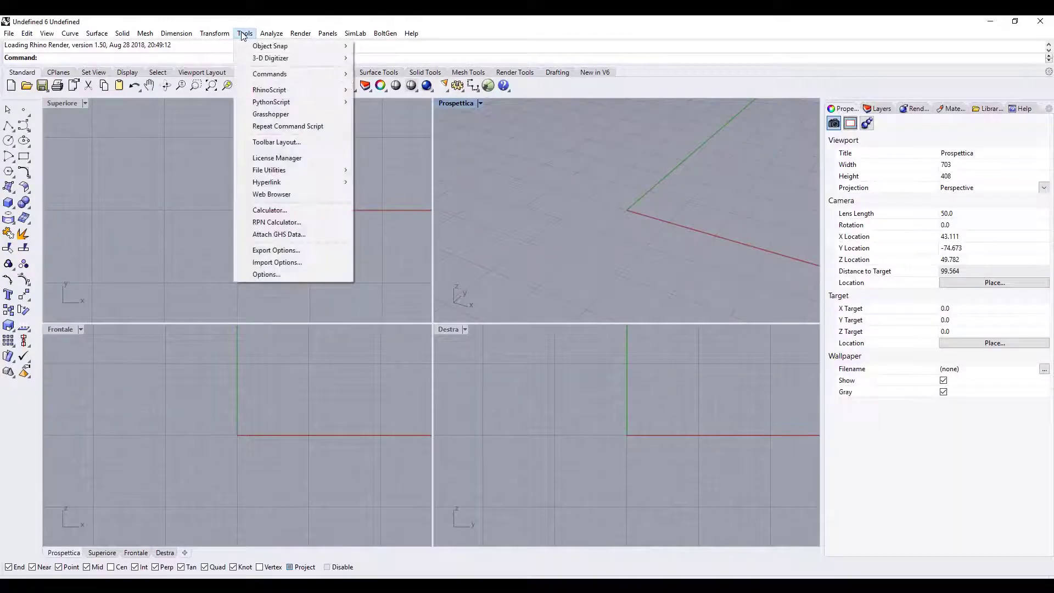
pyautogui.click(258, 274)
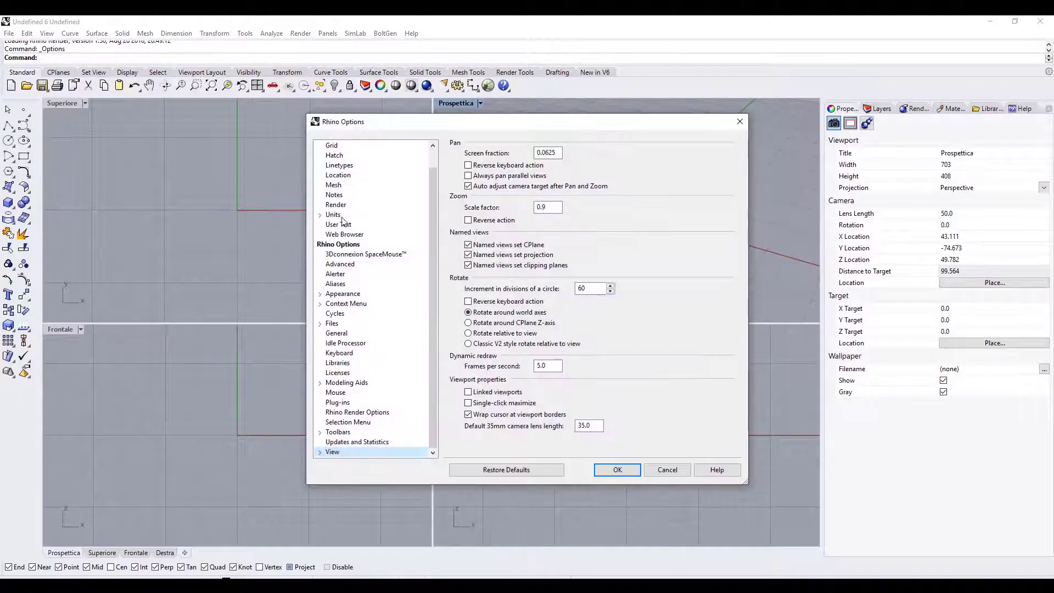
pyautogui.click(332, 215)
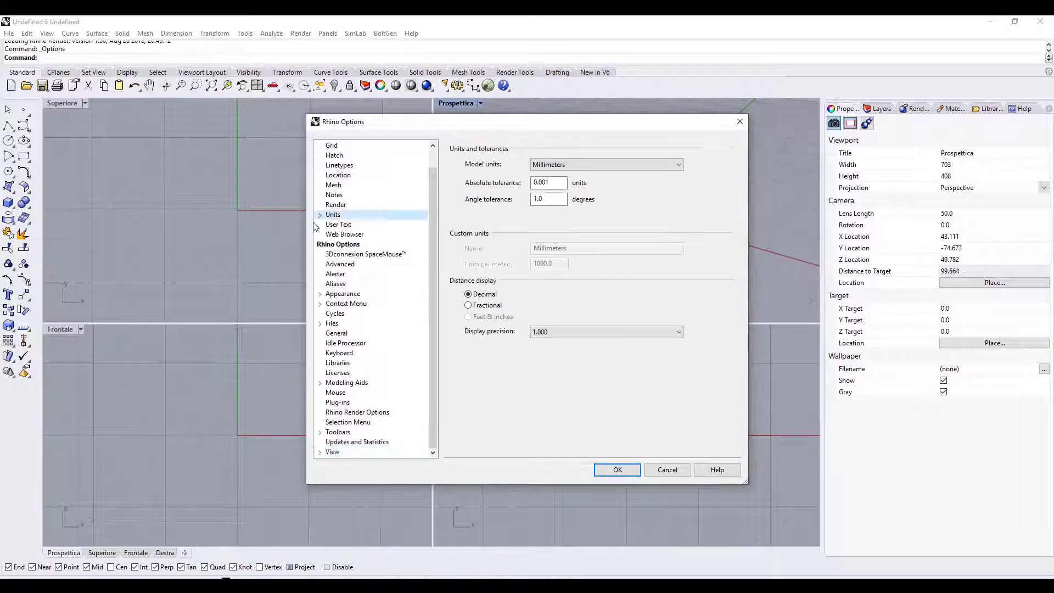
pyautogui.click(555, 165)
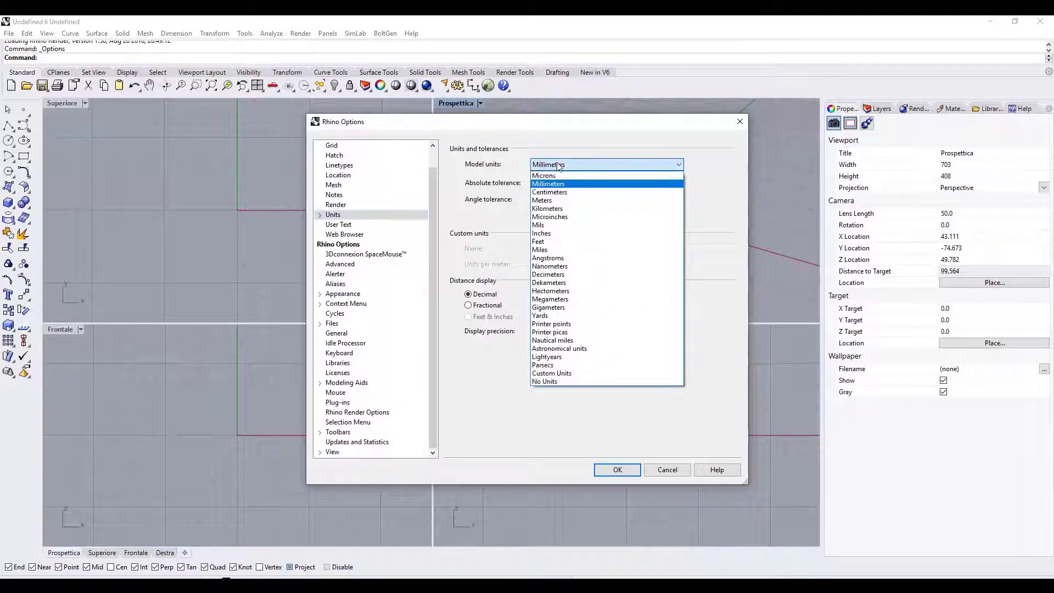
pyautogui.click(508, 162)
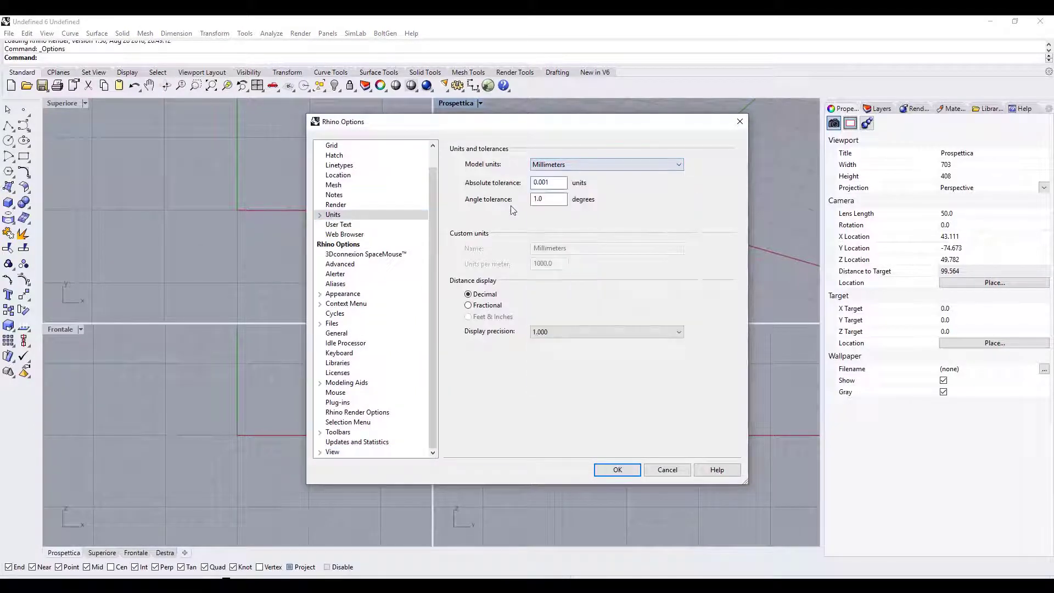
pyautogui.click(615, 469)
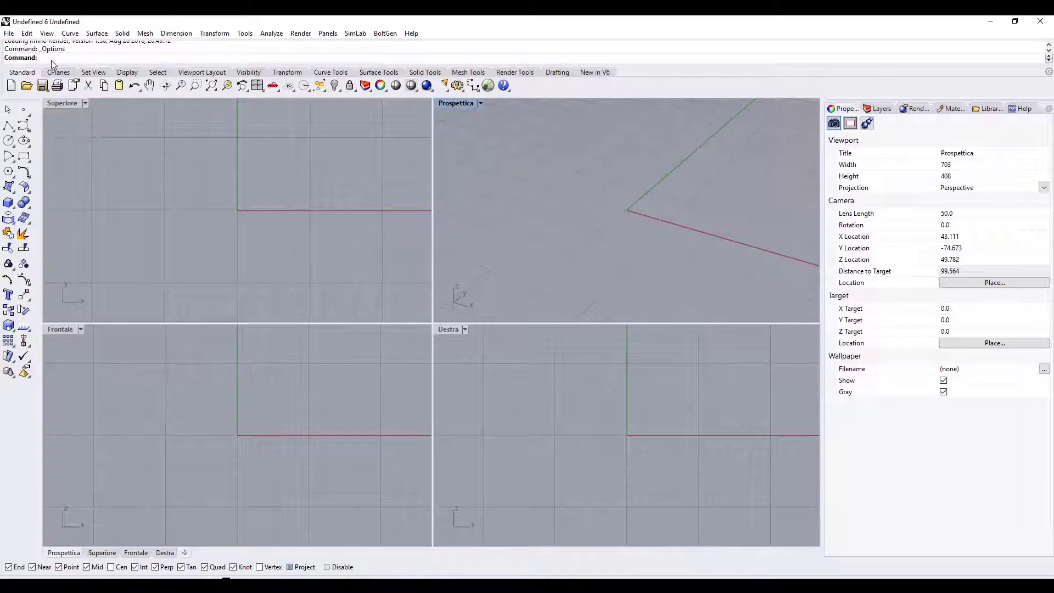
# Launch Grasshopper from the command line and create a new empty document.
pyautogui.write('Grasshopper')
pyautogui.press('Return')
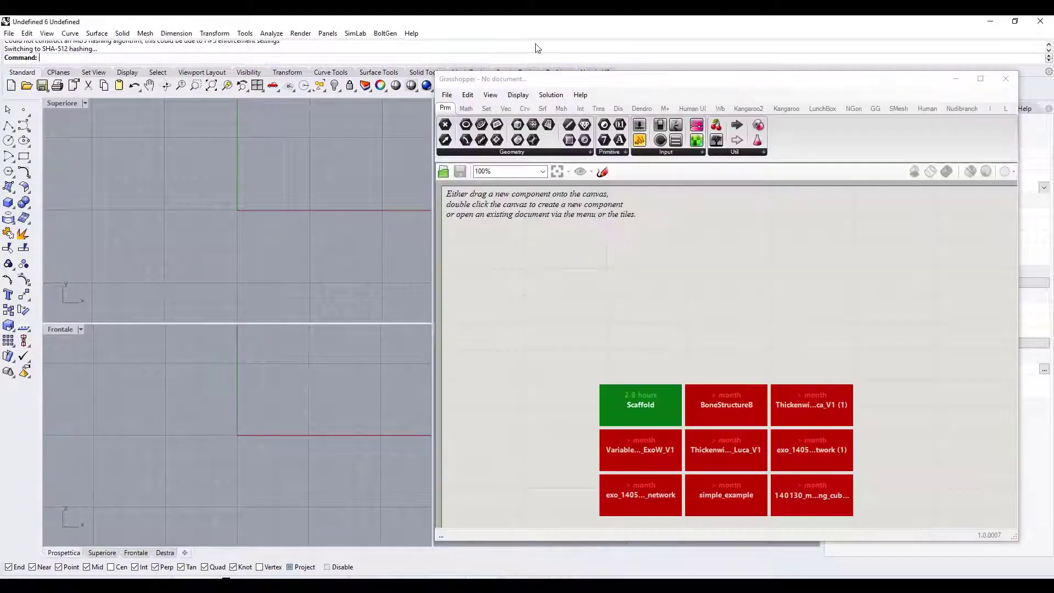
pyautogui.click(448, 96)
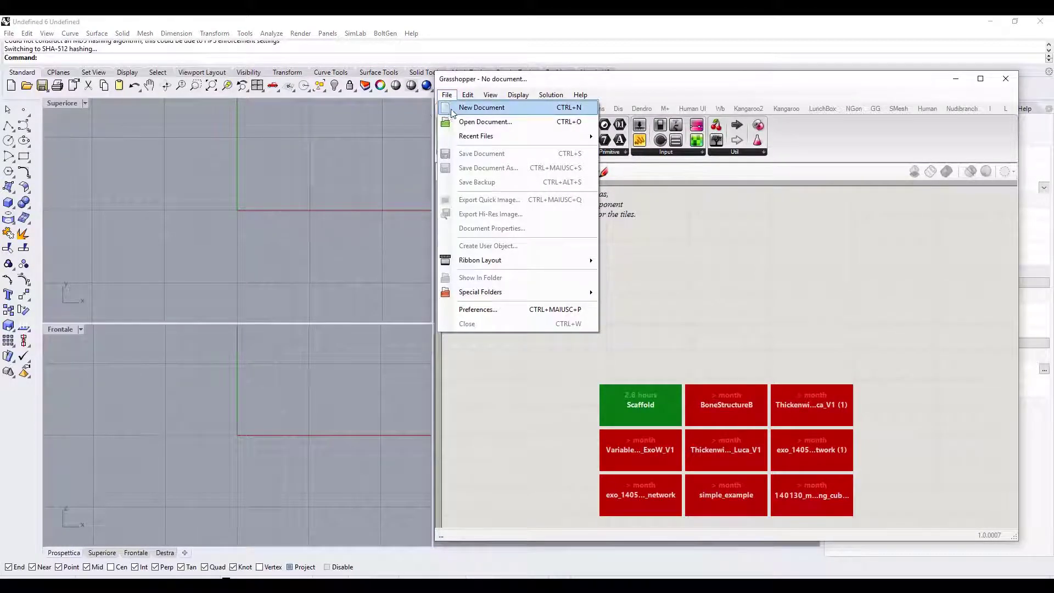
pyautogui.click(449, 107)
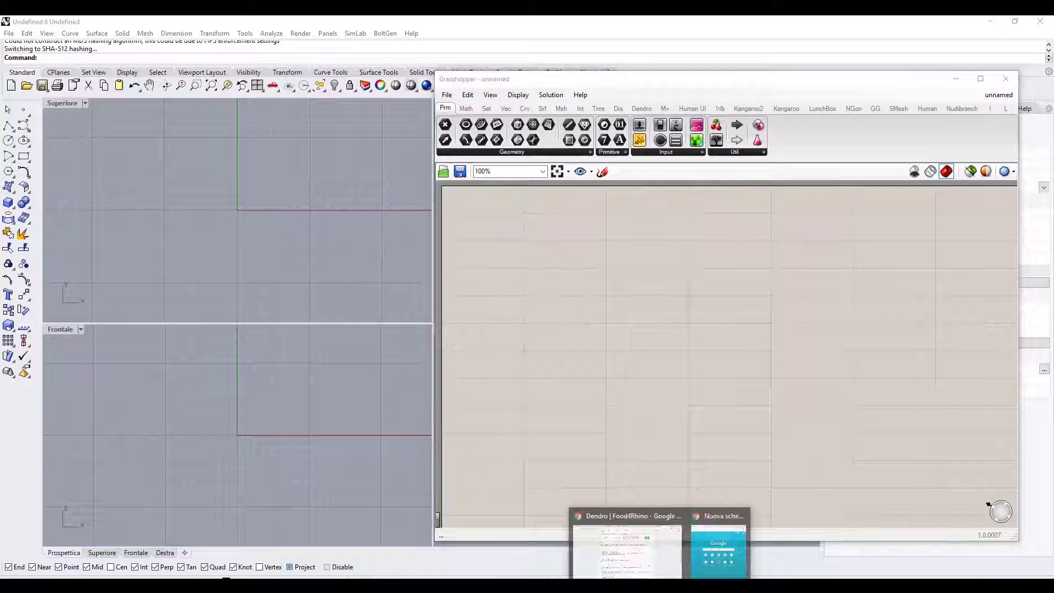
# In maximised Chrome, search 'intralattice gras' and save intralattice.gha from food4Rhino.
pyautogui.click(706, 555)
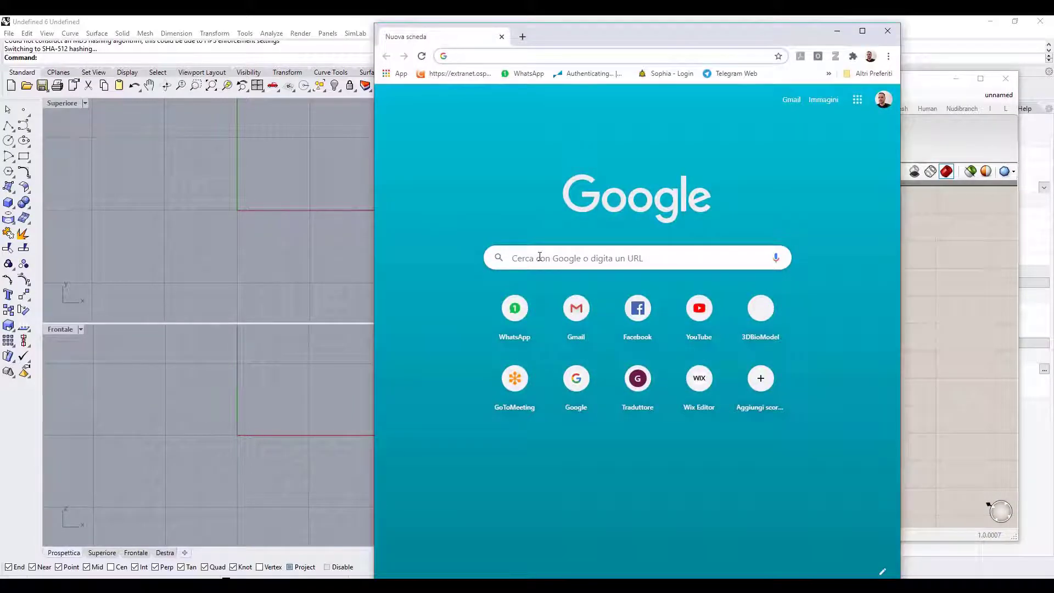
pyautogui.click(862, 31)
pyautogui.click(515, 244)
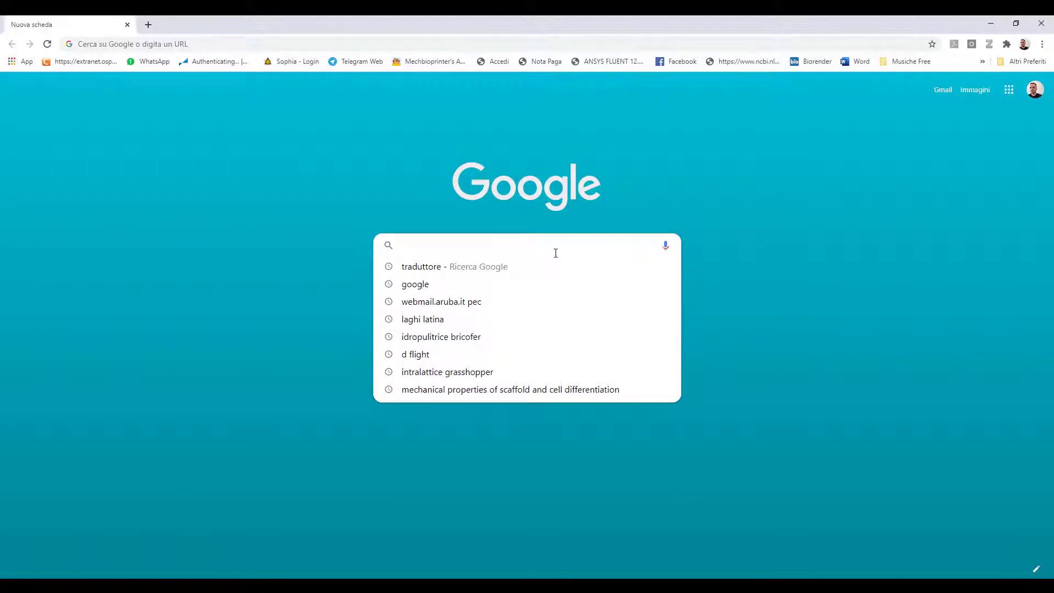
pyautogui.write('intralattice gras')
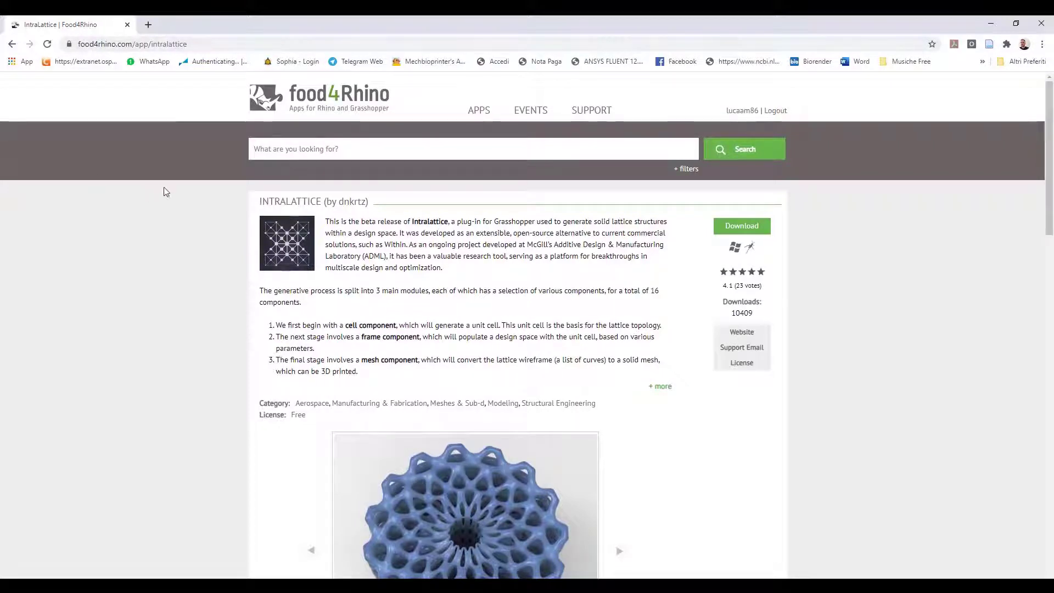
pyautogui.click(744, 227)
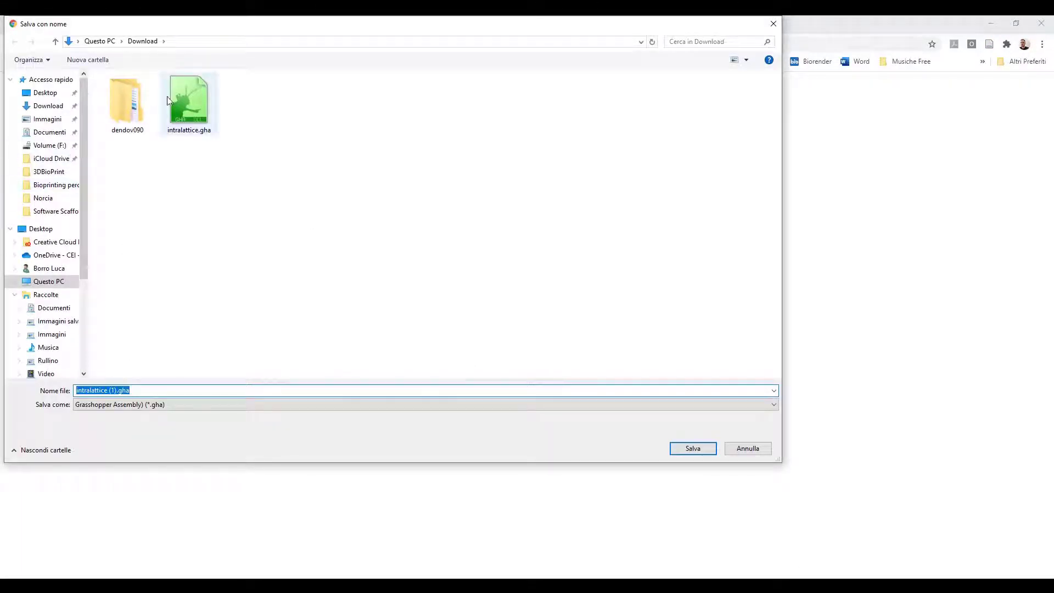
pyautogui.doubleClick(187, 110)
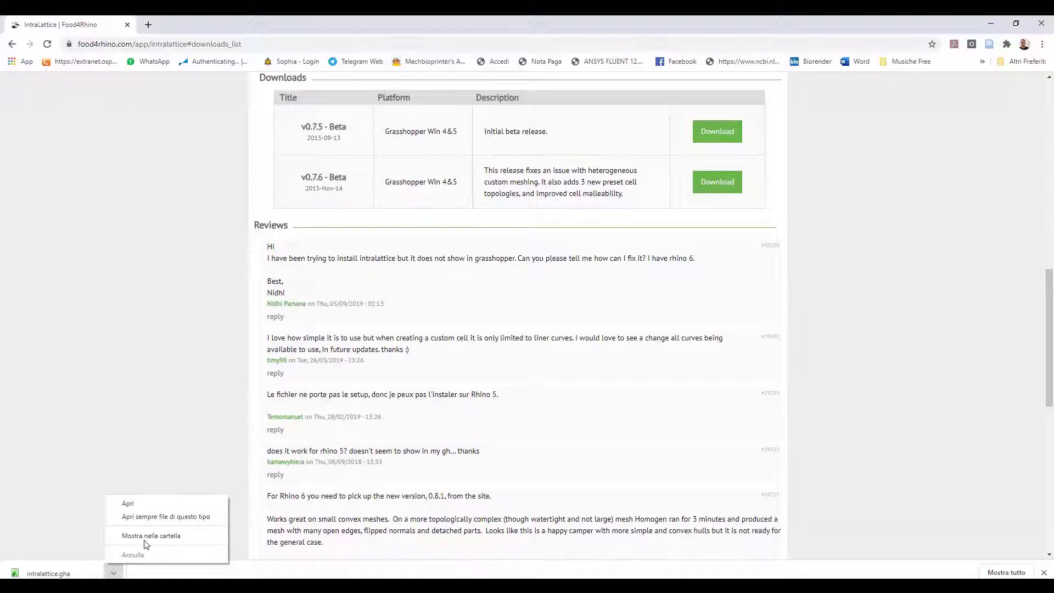
# Unblock intralattice.gha in its Properties, apply, and copy the file.
pyautogui.click(146, 540)
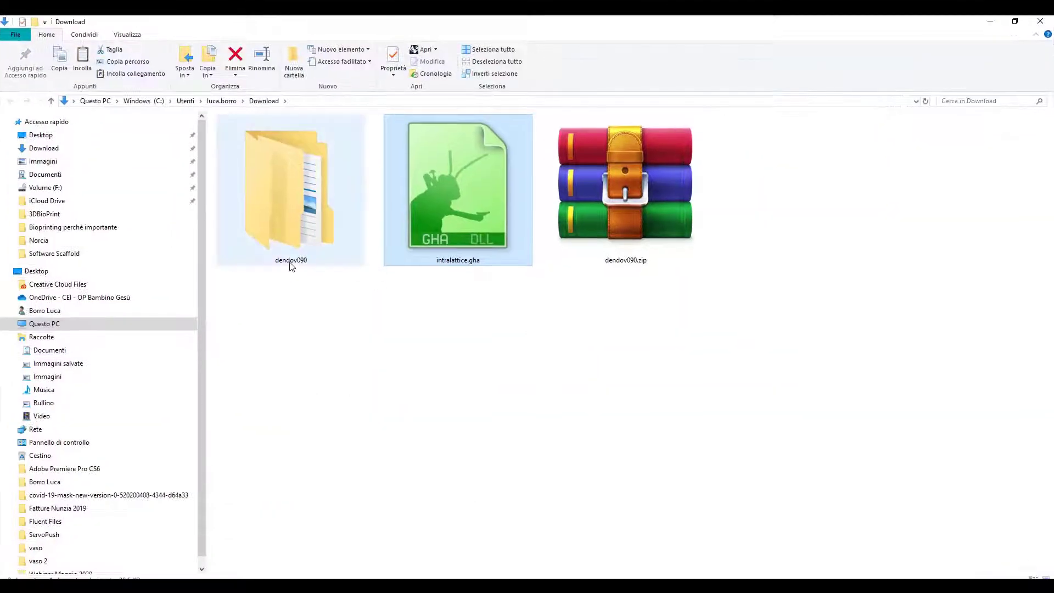
pyautogui.rightClick(440, 193)
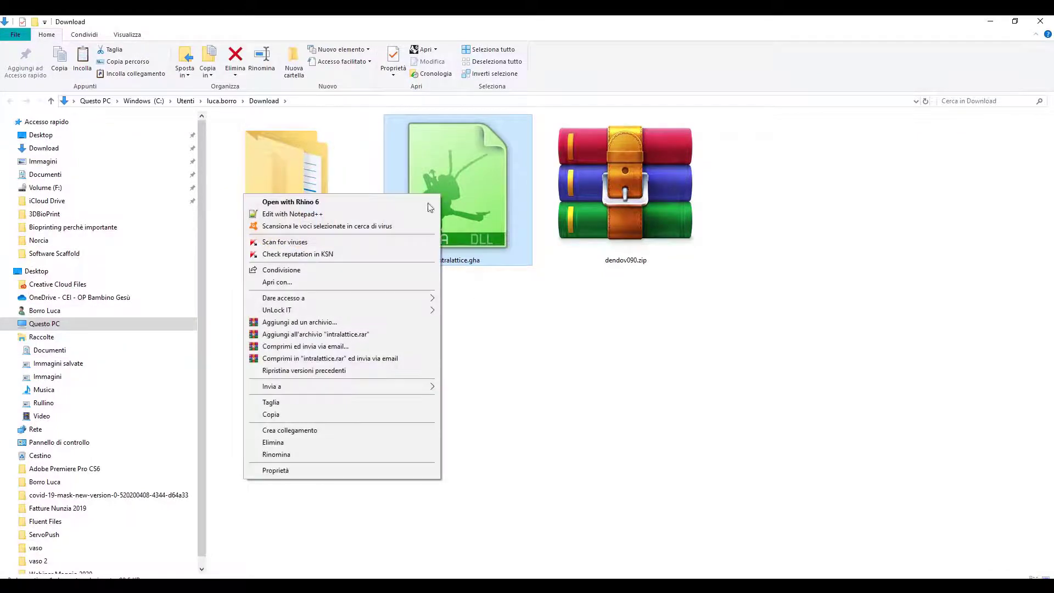
pyautogui.click(361, 468)
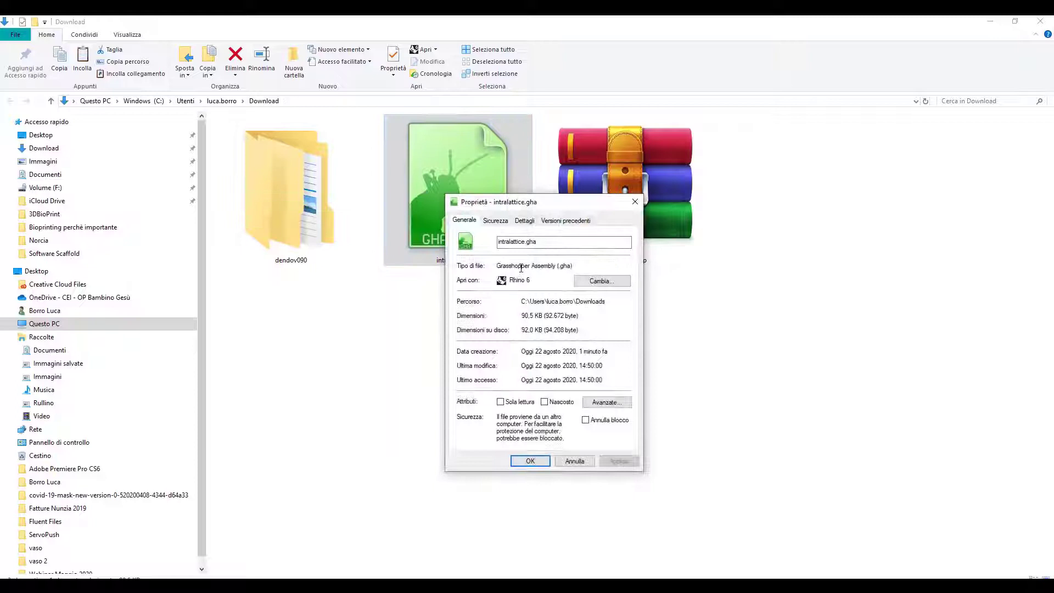
pyautogui.click(585, 420)
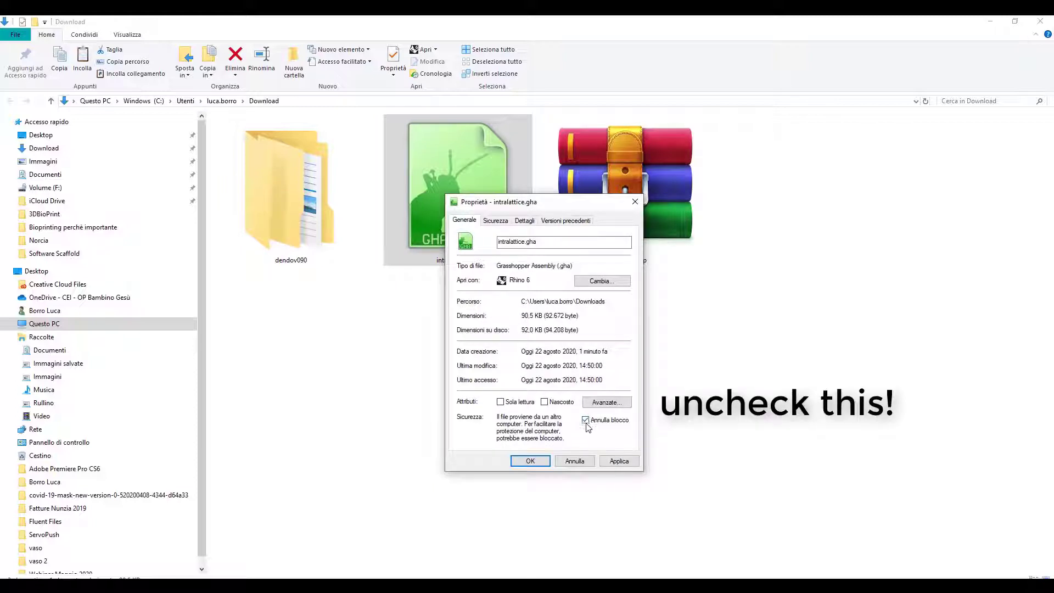
pyautogui.click(617, 461)
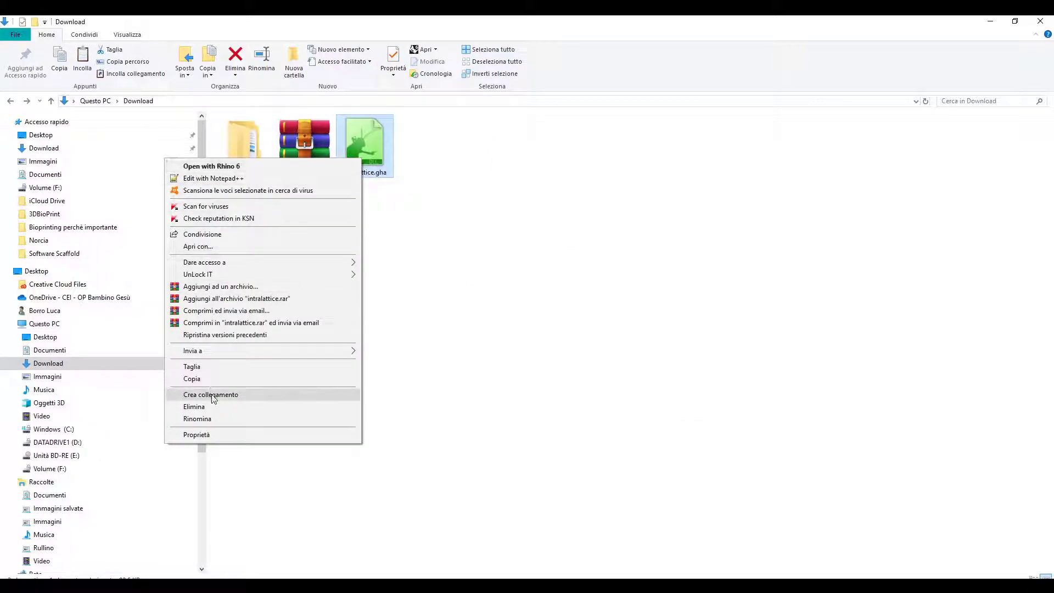
pyautogui.click(211, 380)
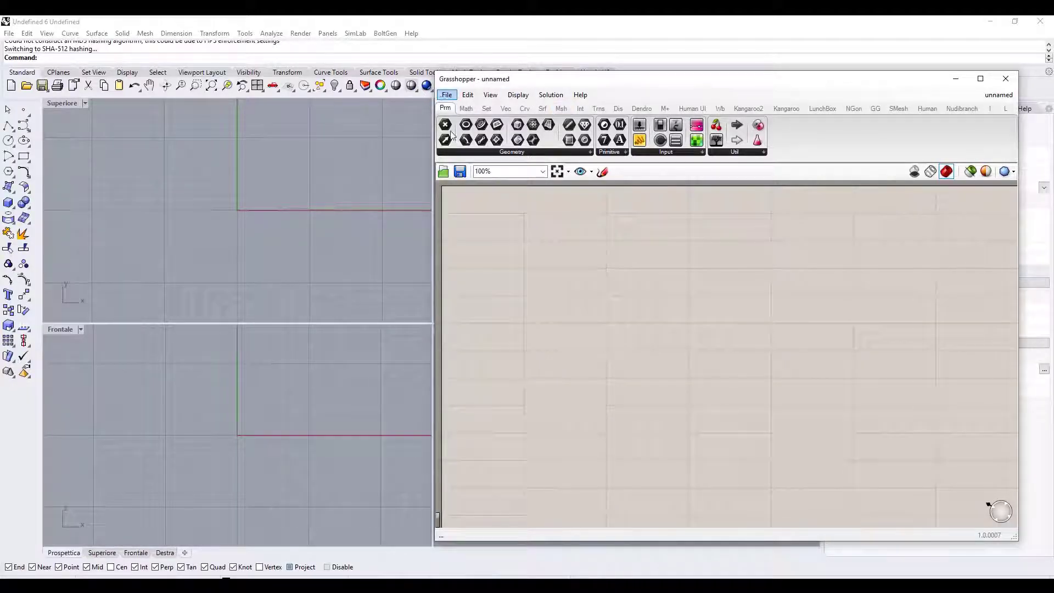
# Open Grasshopper's Components Folder via File > Special Folders.
pyautogui.click(447, 95)
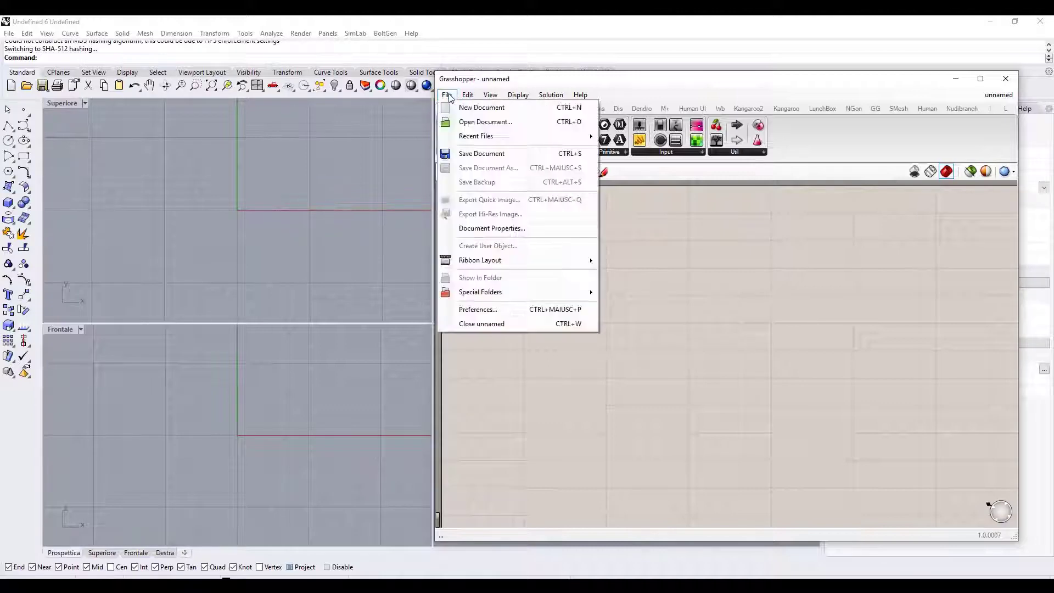
pyautogui.moveTo(503, 300)
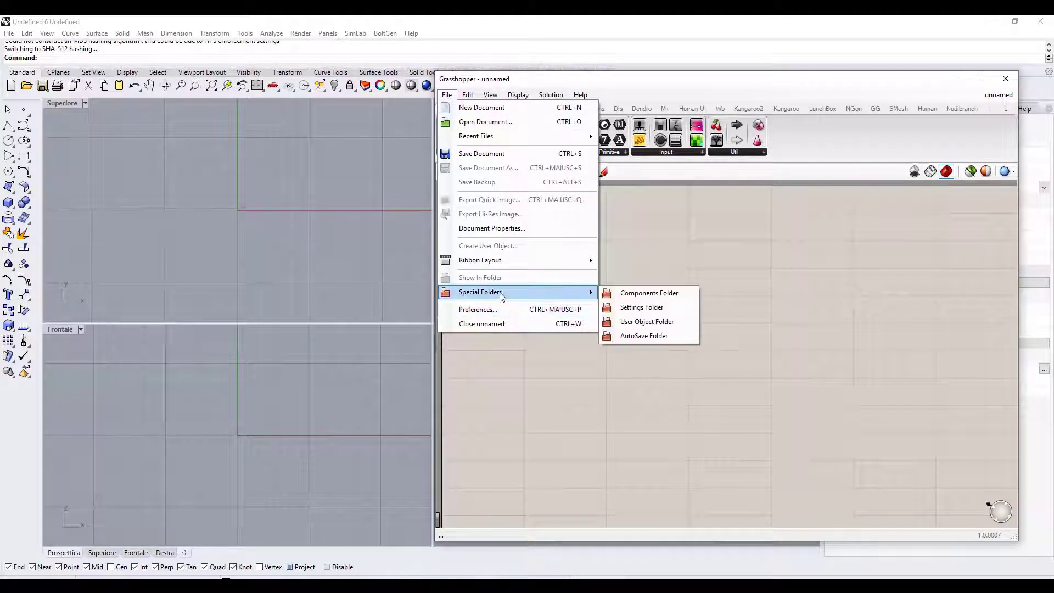
pyautogui.click(650, 296)
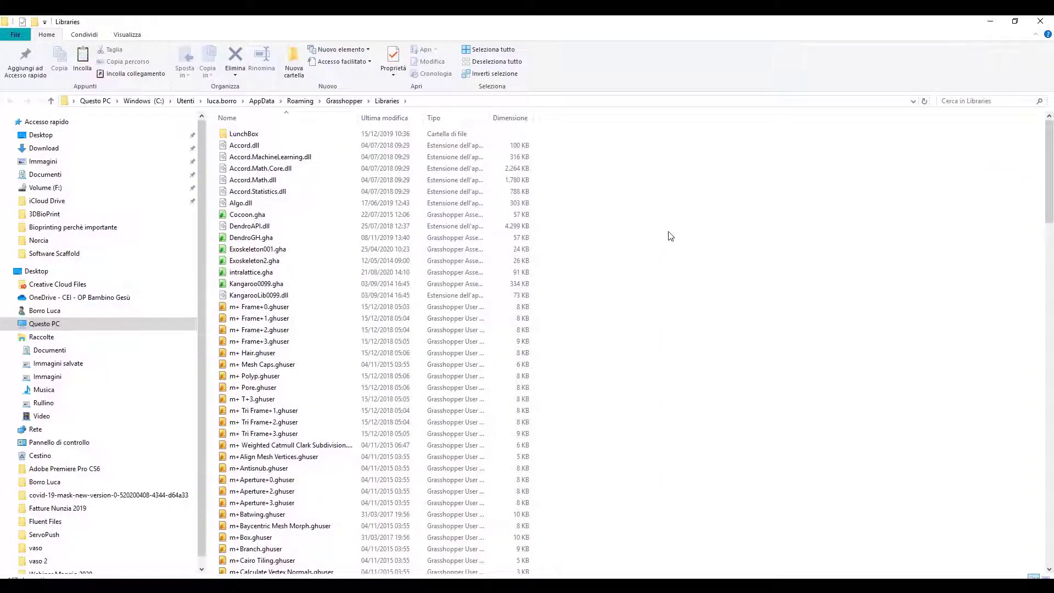
# Paste intralattice.gha into the Libraries folder and return to Chrome.
pyautogui.rightClick(670, 235)
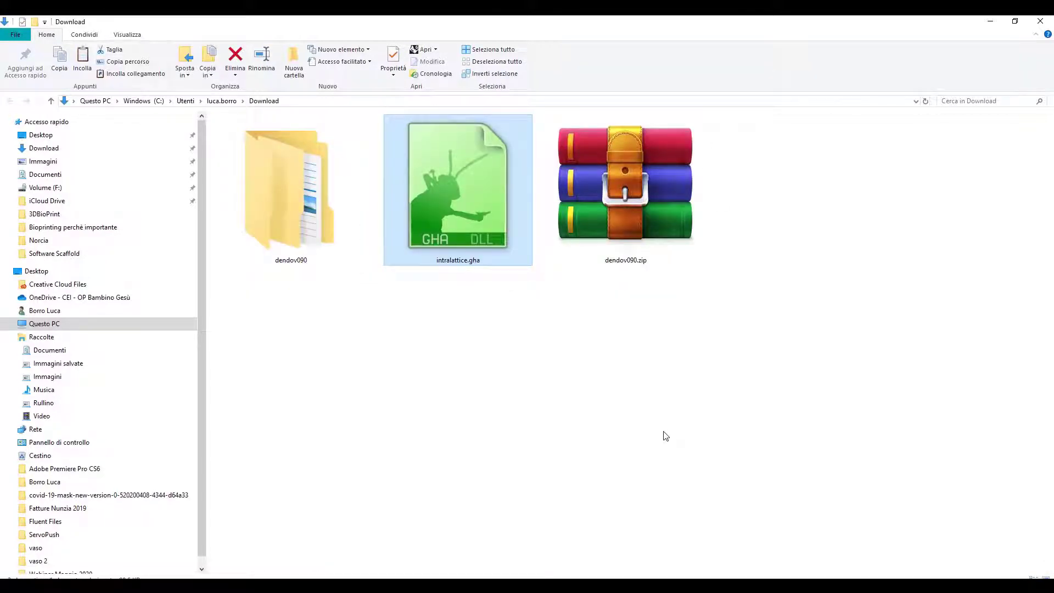
pyautogui.click(643, 571)
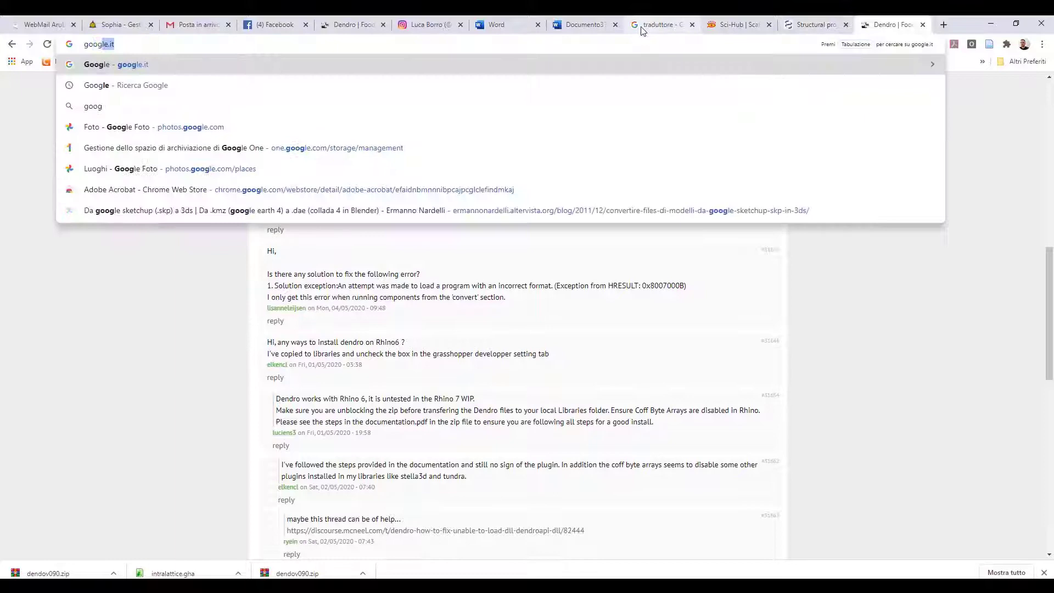
# Load google, search 'dendro grasshopper' and open the Dendro | Food4Rhino page.
pyautogui.press('BackSpace')
pyautogui.write('le')
pyautogui.press('Return')
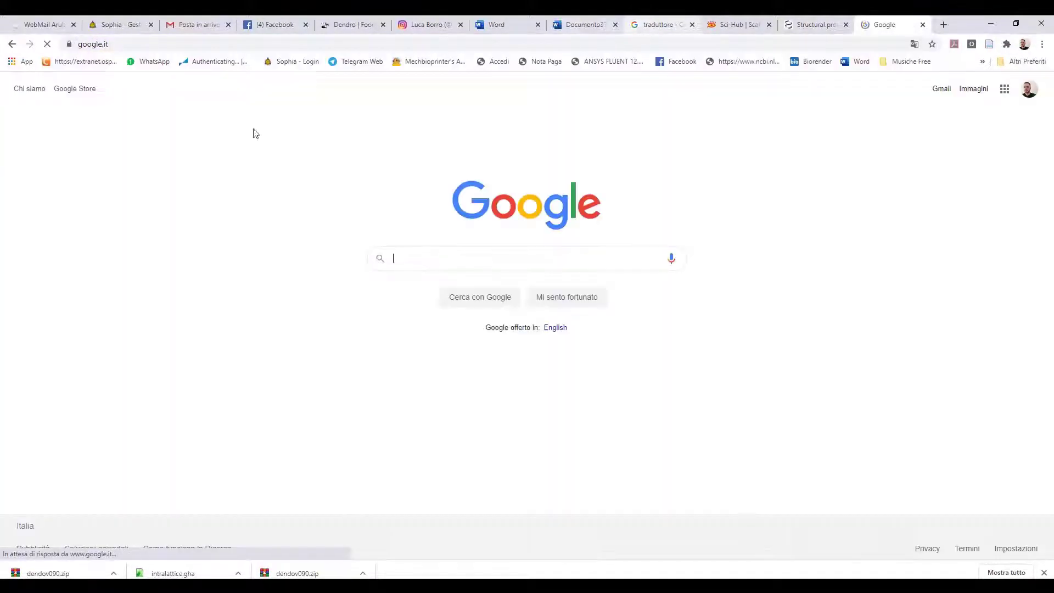
pyautogui.click(405, 257)
pyautogui.write('dendro ')
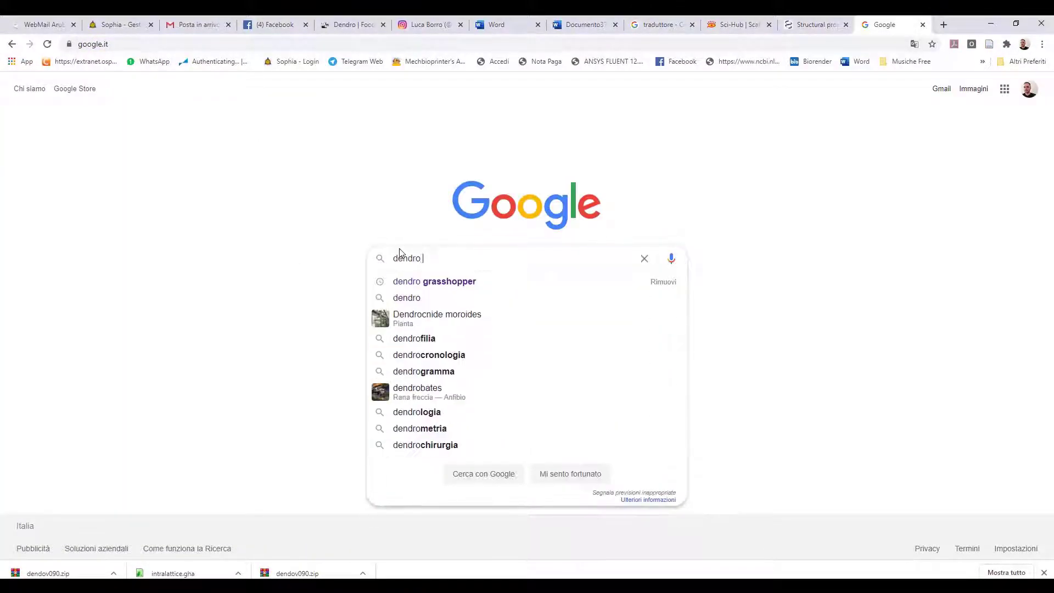
pyautogui.write('grasshopper')
pyautogui.press('Return')
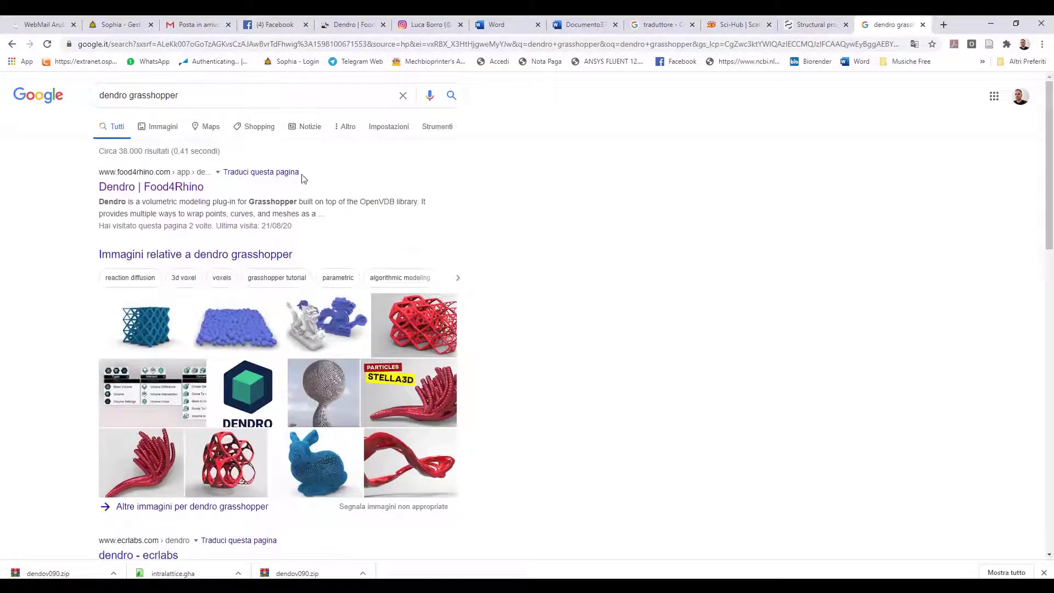
pyautogui.click(134, 190)
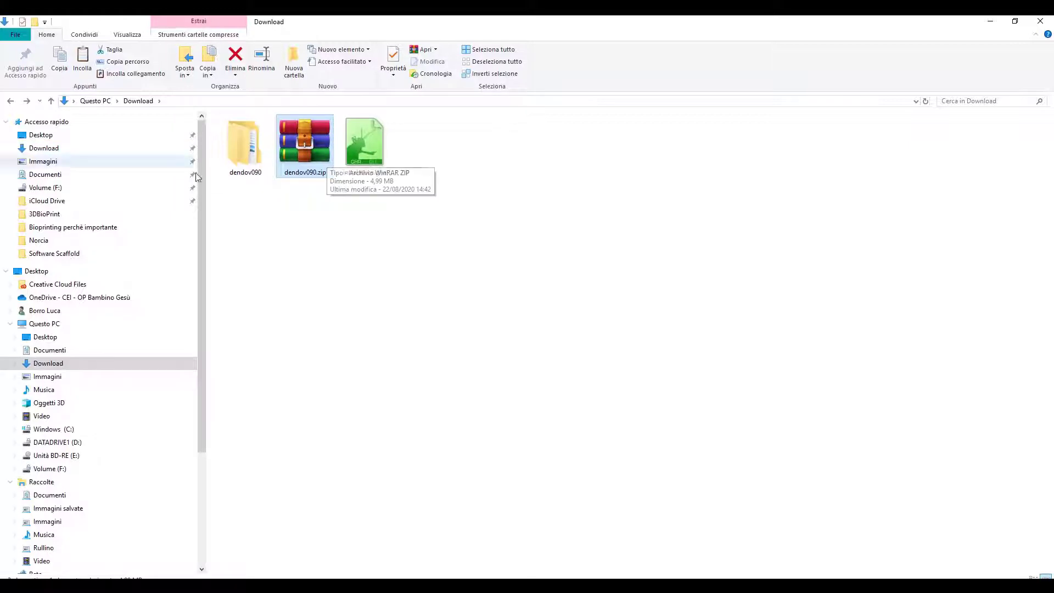
# Go into dendov090\dendo_v0.9.0\Libaries and select the four Dendro library files.
pyautogui.click(354, 258)
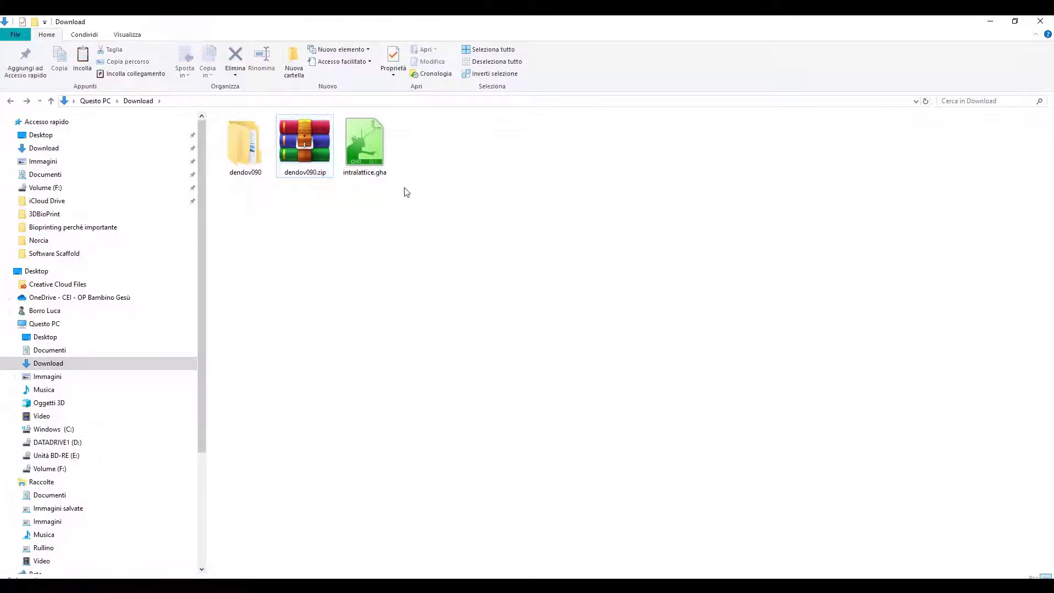
pyautogui.doubleClick(243, 156)
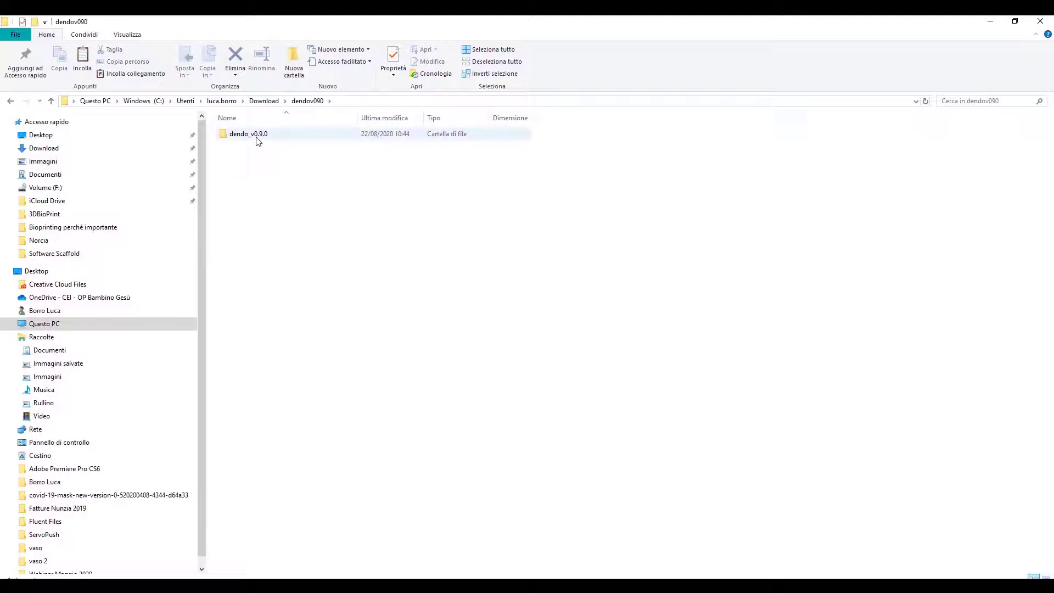
pyautogui.doubleClick(256, 140)
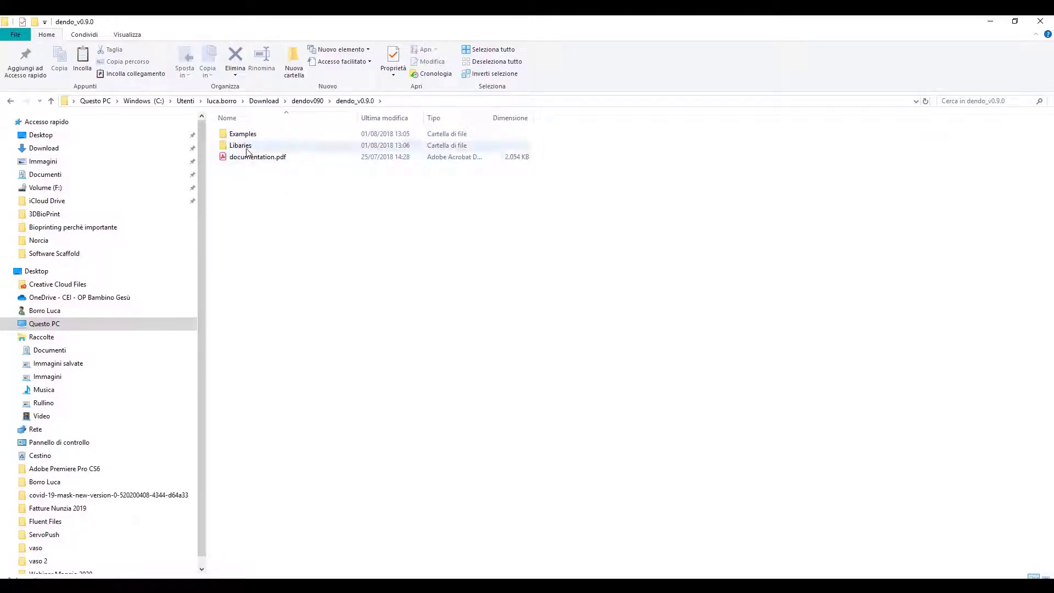
pyautogui.doubleClick(247, 152)
pyautogui.moveTo(264, 268); pyautogui.dragTo(226, 131)
pyautogui.rightClick(254, 174)
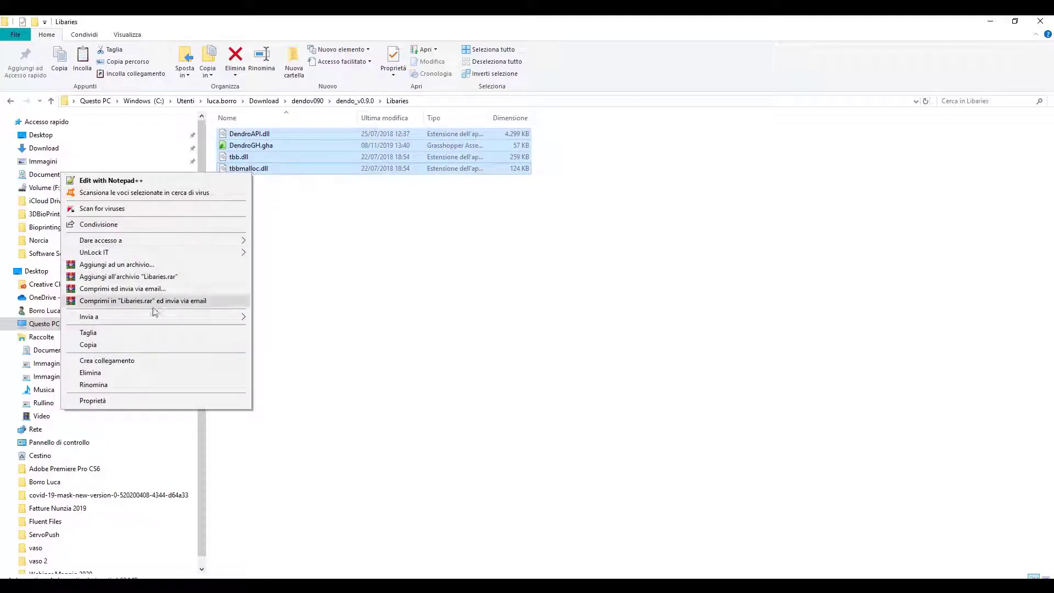
# Copy the four Dendro files and open Grasshopper's Components Folder.
pyautogui.click(113, 344)
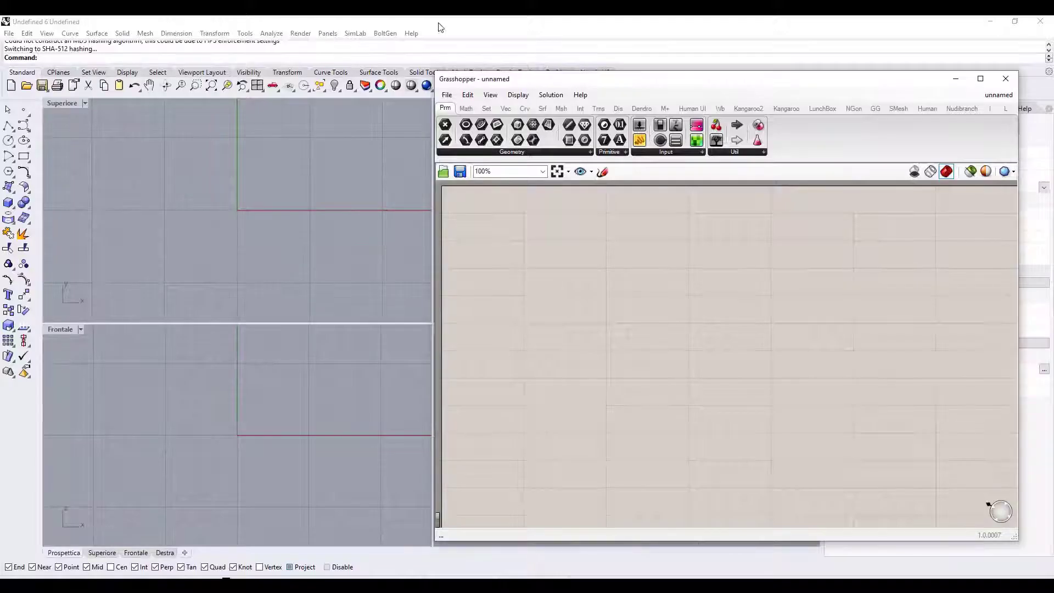
pyautogui.click(446, 95)
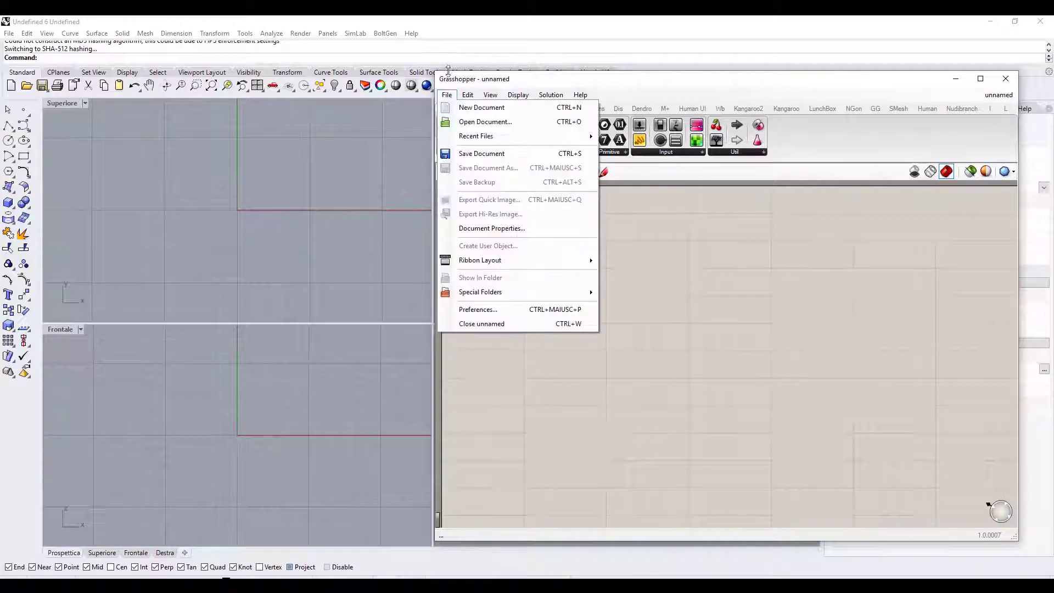
pyautogui.moveTo(497, 291)
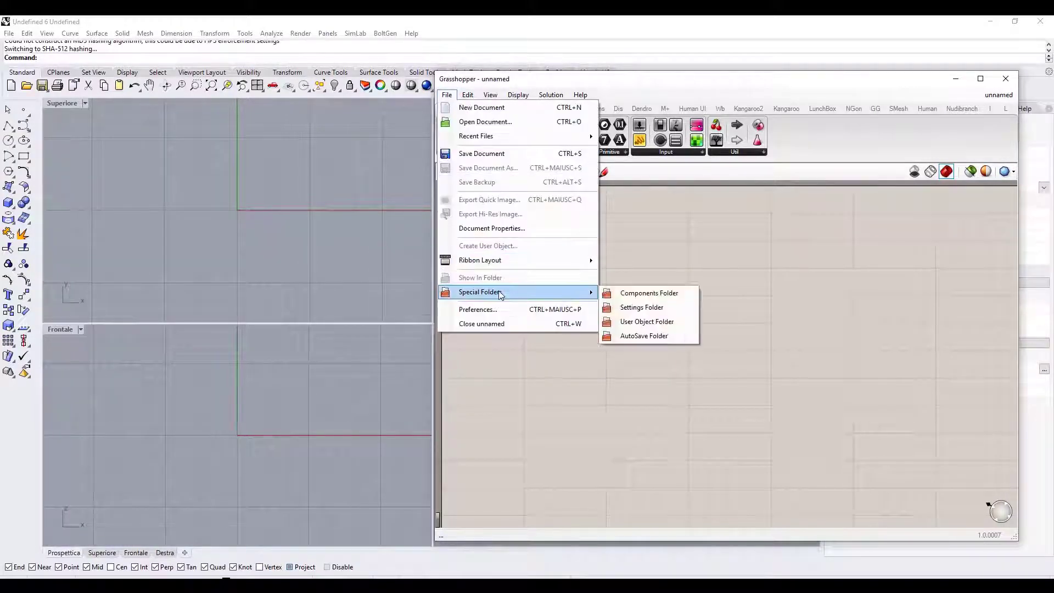
pyautogui.click(649, 294)
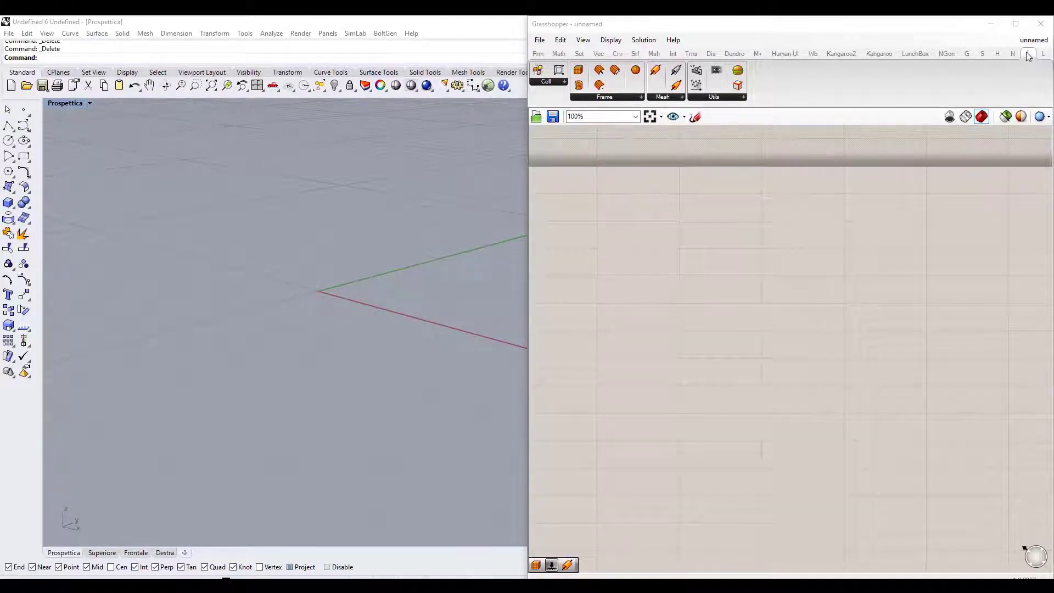
pyautogui.click(1015, 23)
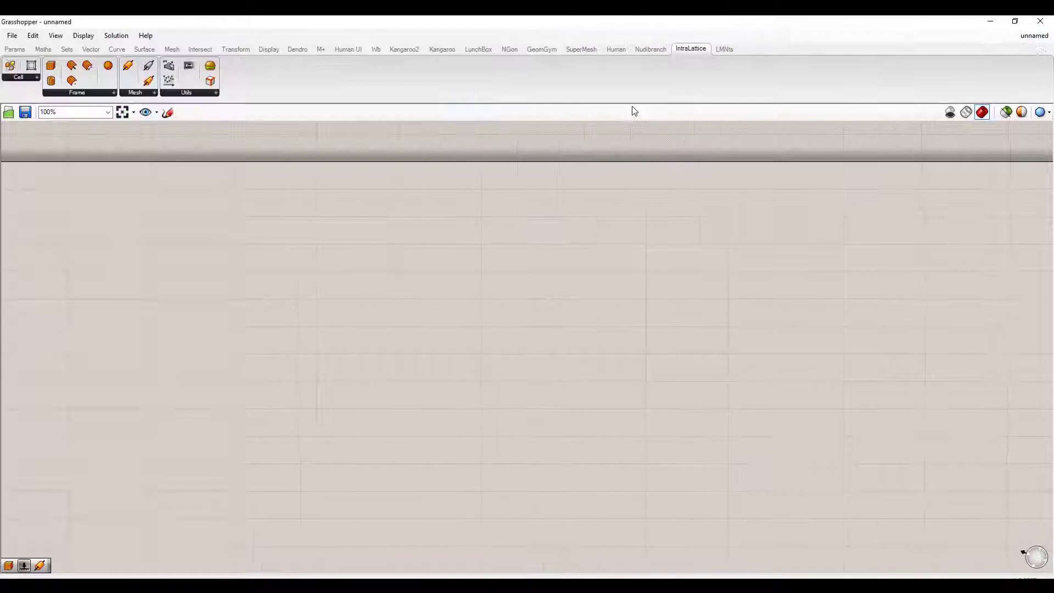
pyautogui.click(1014, 21)
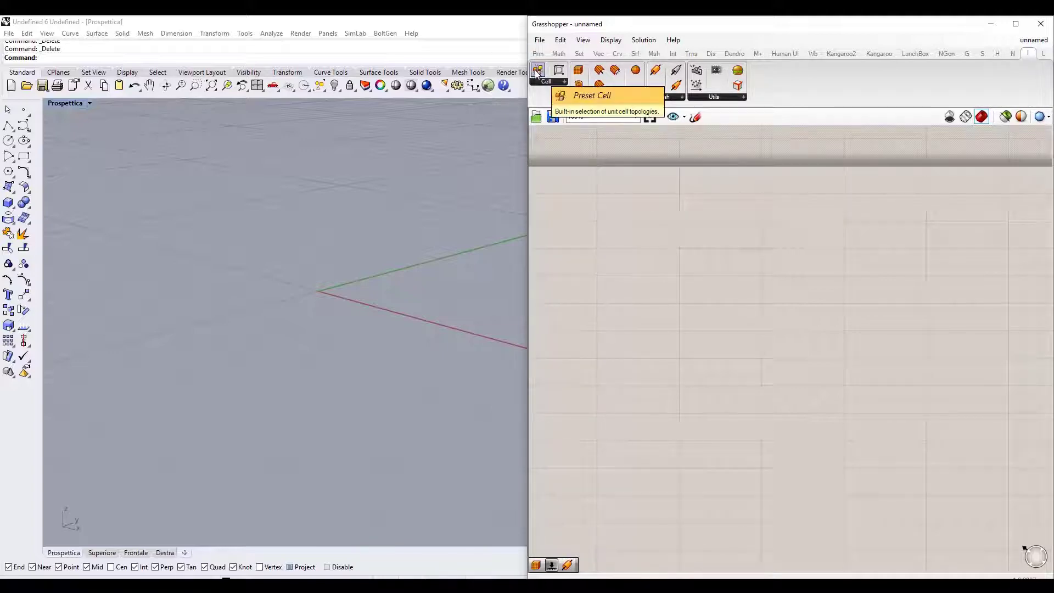
# Place a Preset Cell component and step its cell type through the list to Honeycomb 1.
pyautogui.moveTo(538, 73); pyautogui.dragTo(594, 208)
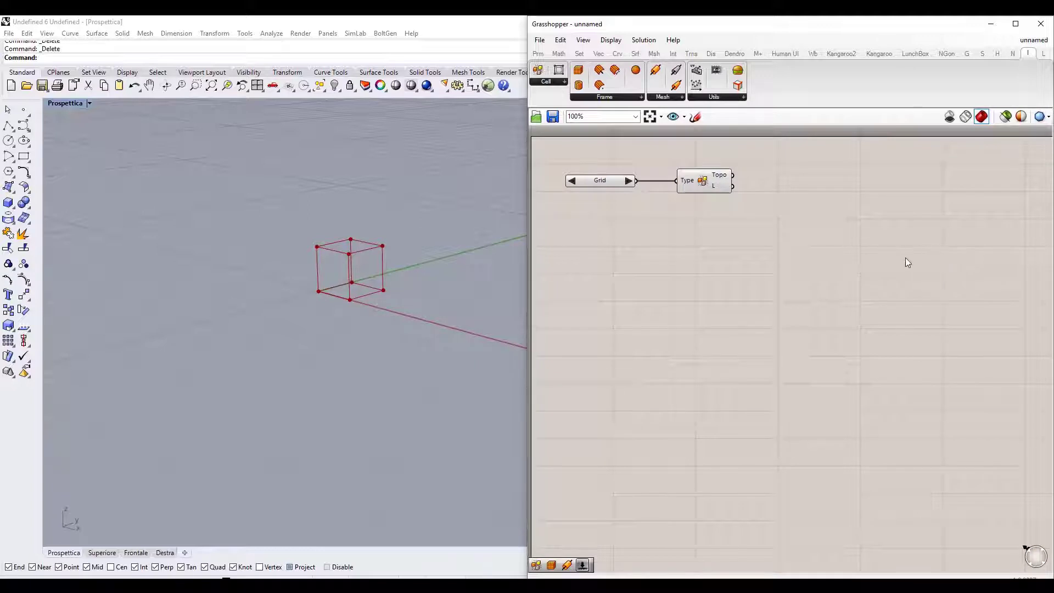
pyautogui.click(627, 180)
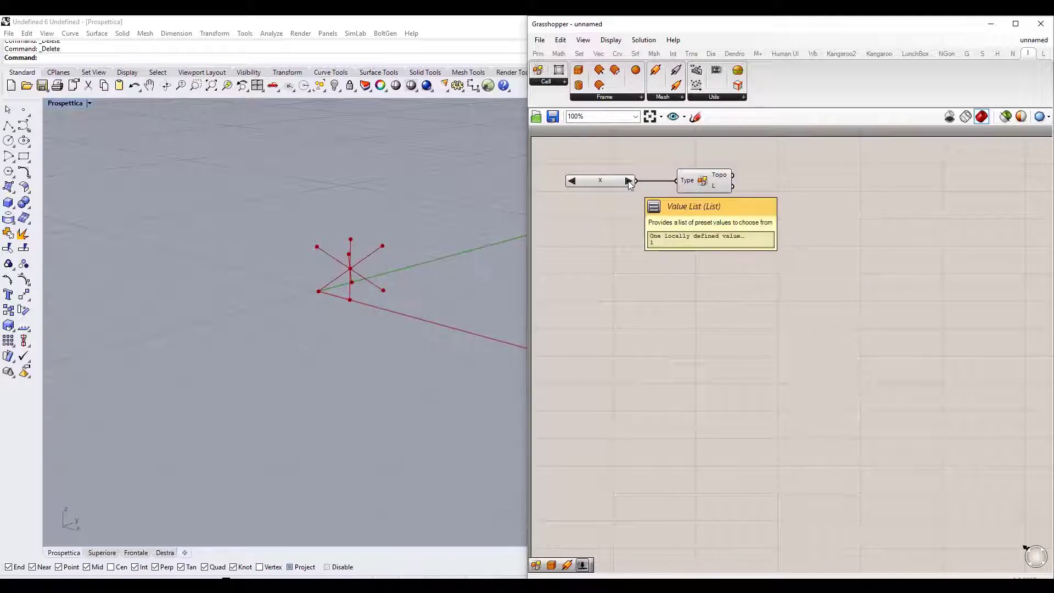
pyautogui.click(627, 180)
pyautogui.click(627, 180)
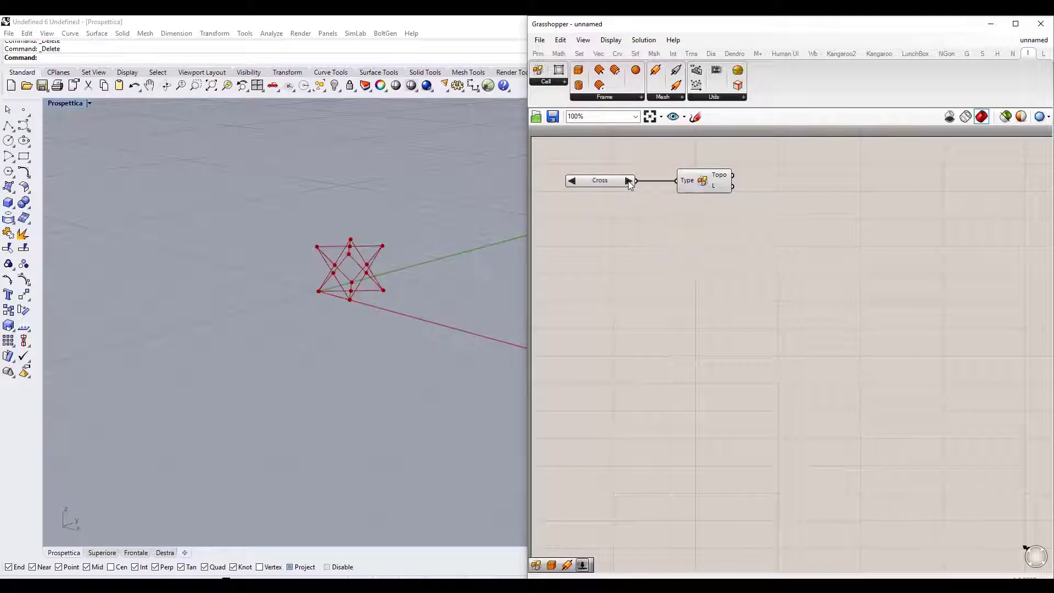
pyautogui.click(628, 180)
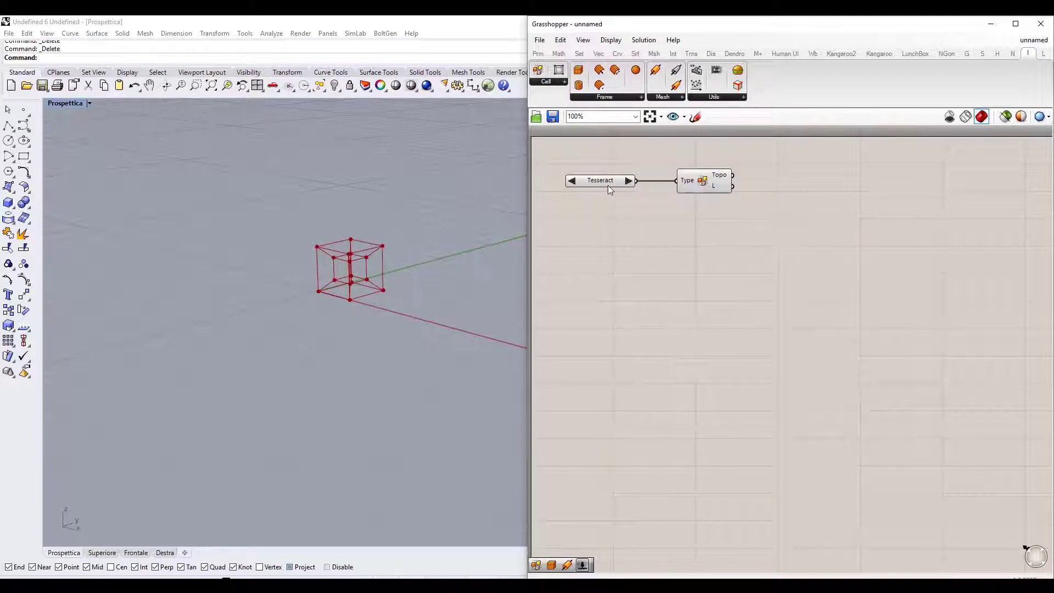
pyautogui.click(628, 181)
pyautogui.click(628, 181)
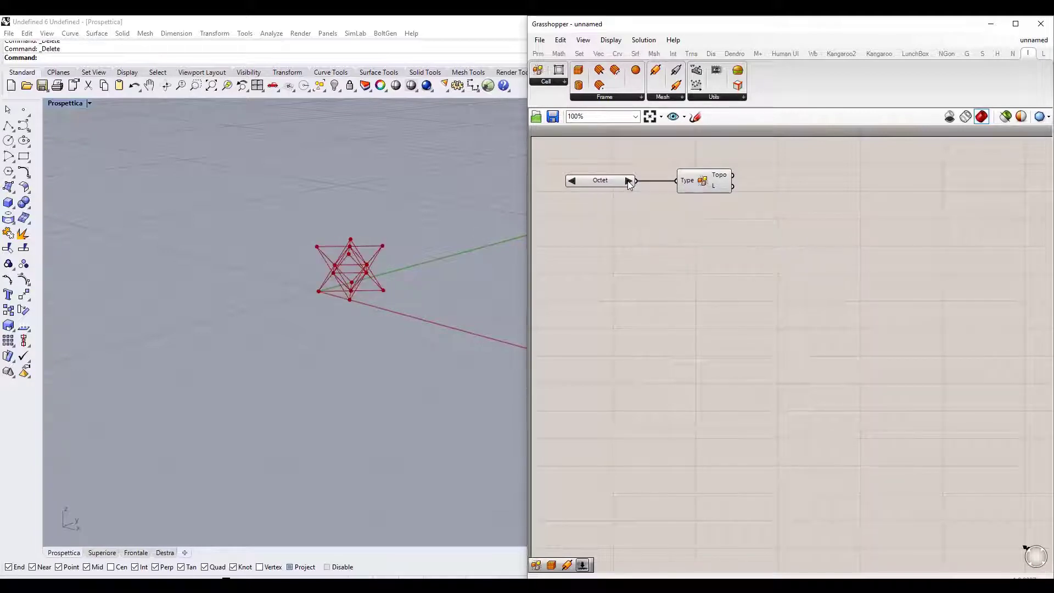
pyautogui.click(628, 181)
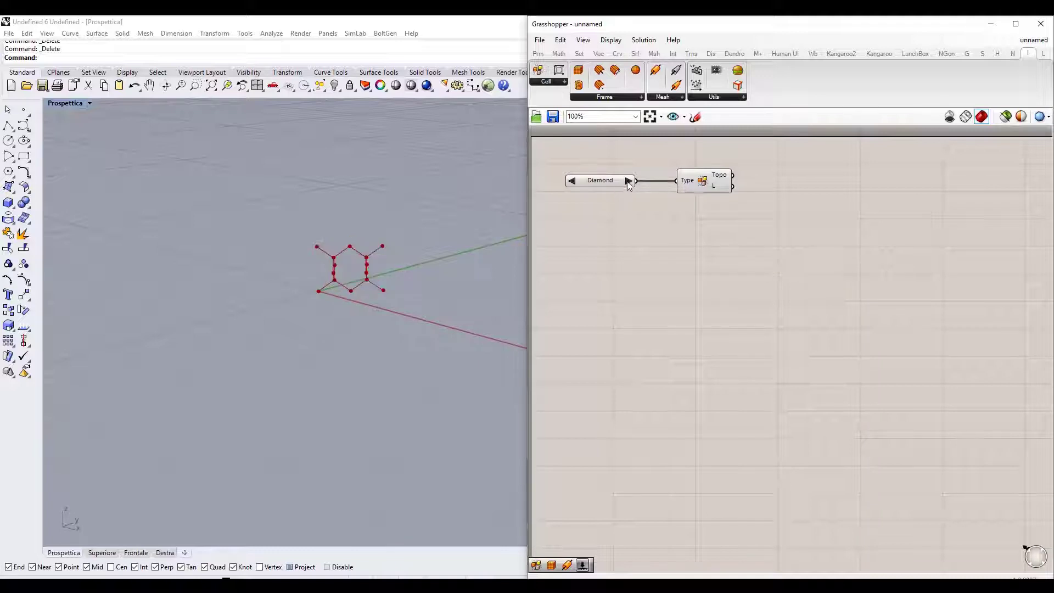
pyautogui.click(628, 181)
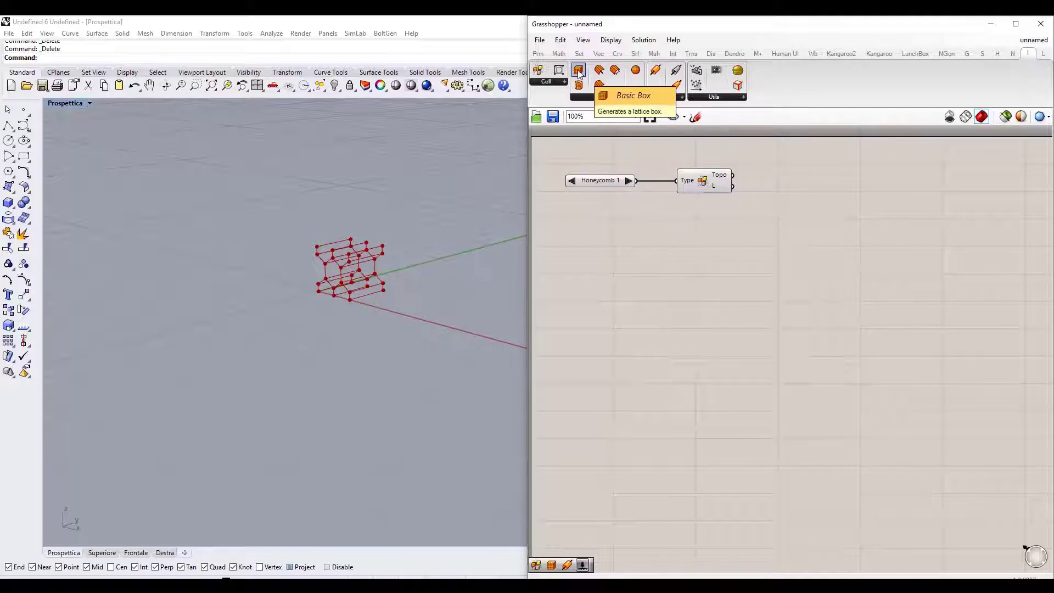
# Add a Basic Box lattice component and wire the Honeycomb 1 topology into its Topo input.
pyautogui.moveTo(578, 73); pyautogui.dragTo(812, 200)
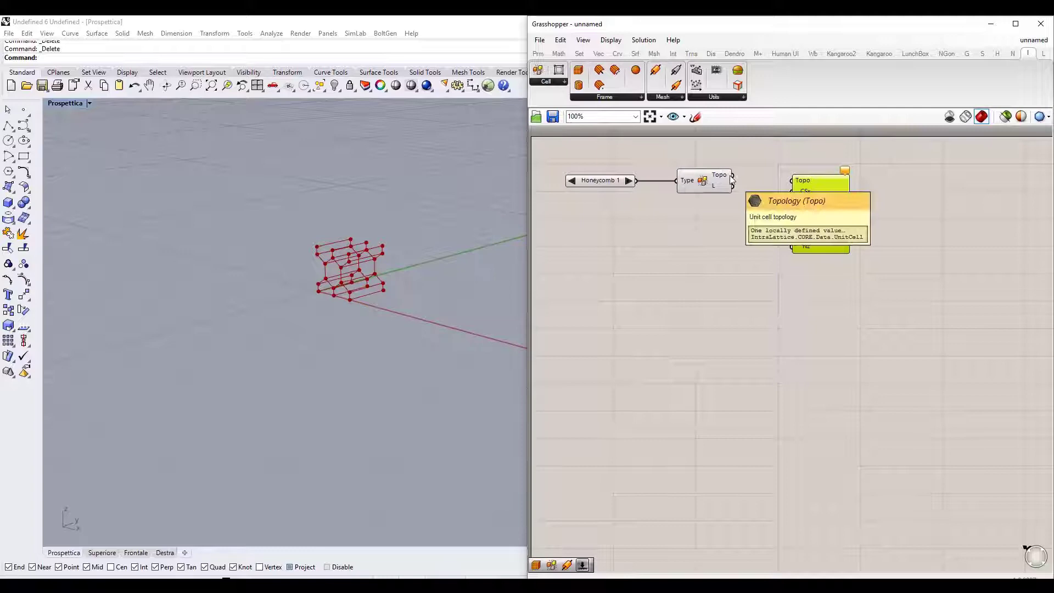
pyautogui.moveTo(732, 175); pyautogui.dragTo(791, 182)
pyautogui.scroll(-5, 299, 314)
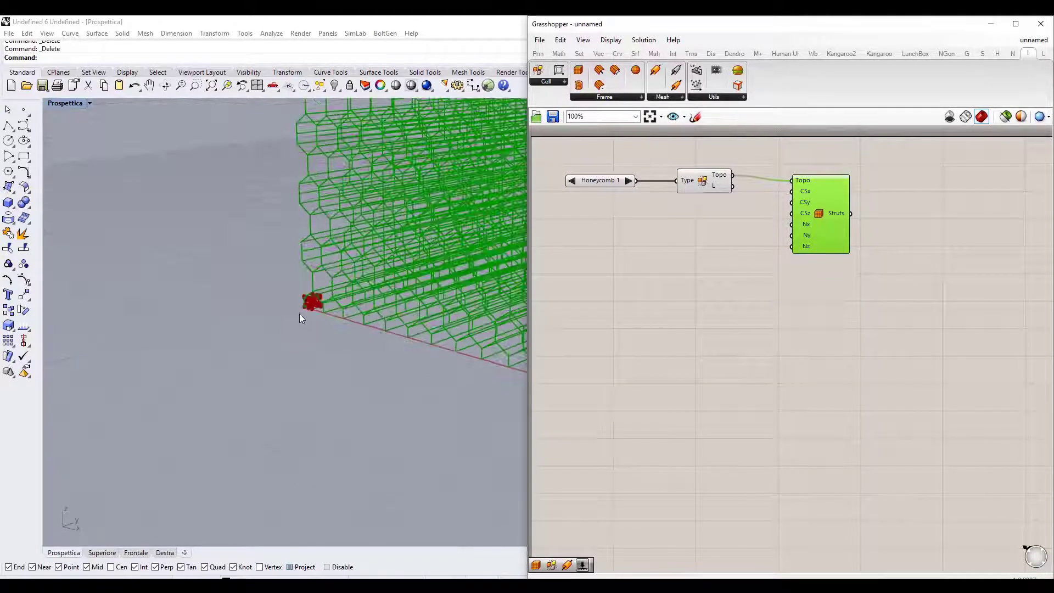
pyautogui.scroll(3, 371, 271)
pyautogui.moveTo(371, 272); pyautogui.dragTo(252, 268, button='right')
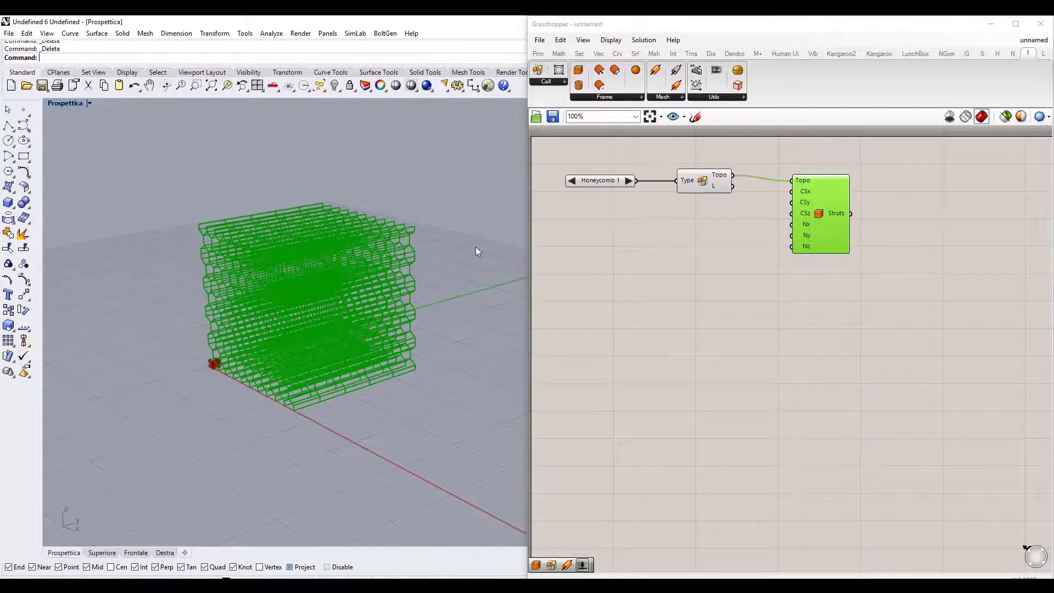
pyautogui.moveTo(191, 324); pyautogui.dragTo(160, 400, button='right')
pyautogui.scroll(5, 387, 266)
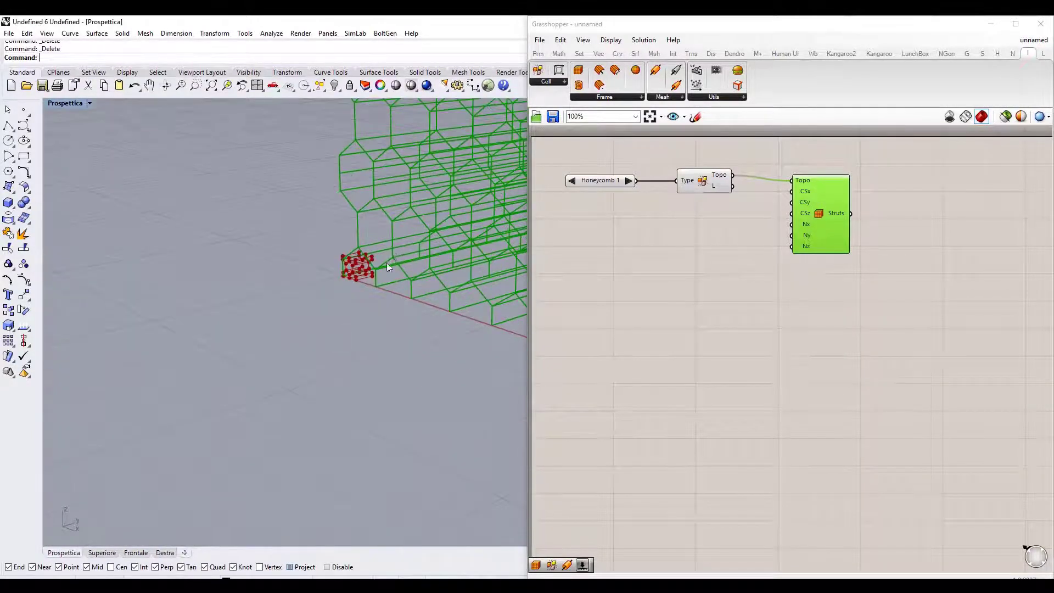
pyautogui.scroll(6, 384, 264)
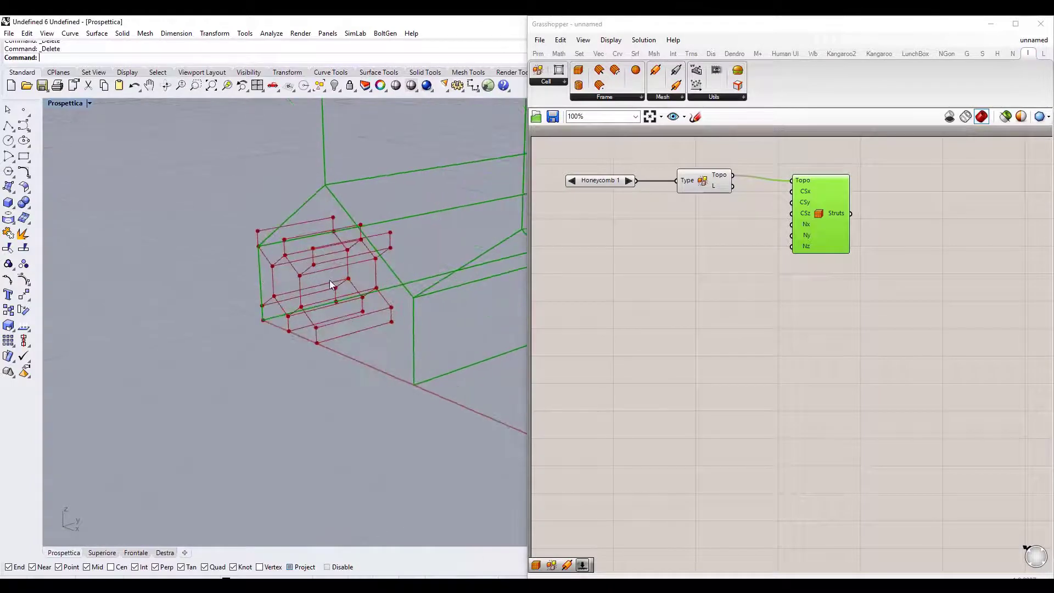
pyautogui.moveTo(350, 199); pyautogui.dragTo(308, 207, button='right')
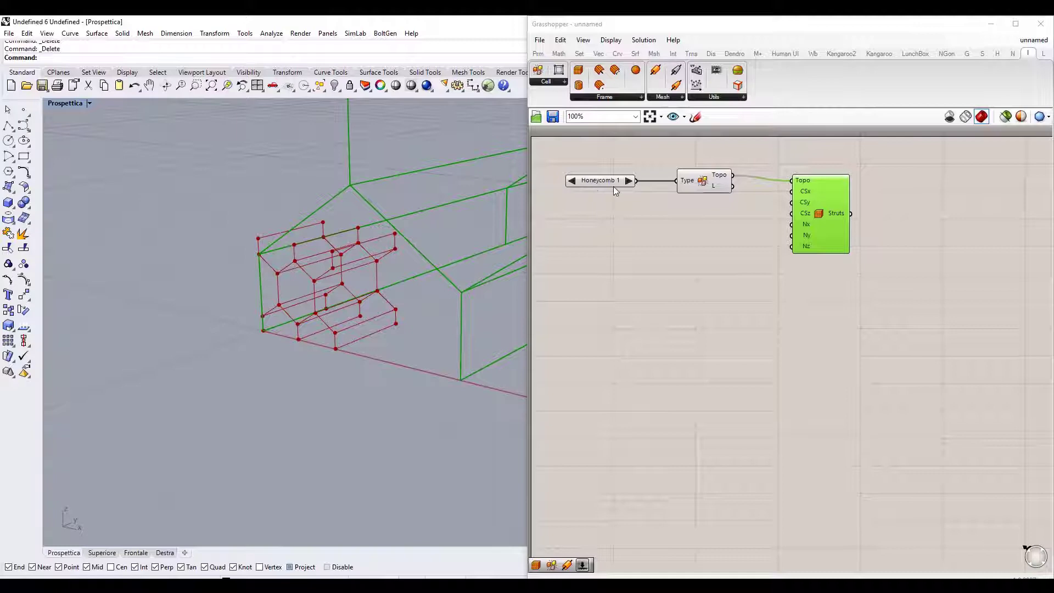
# Switch the preset cell type from Honeycomb 1 back to Grid and inspect the grid lattice.
pyautogui.click(572, 180)
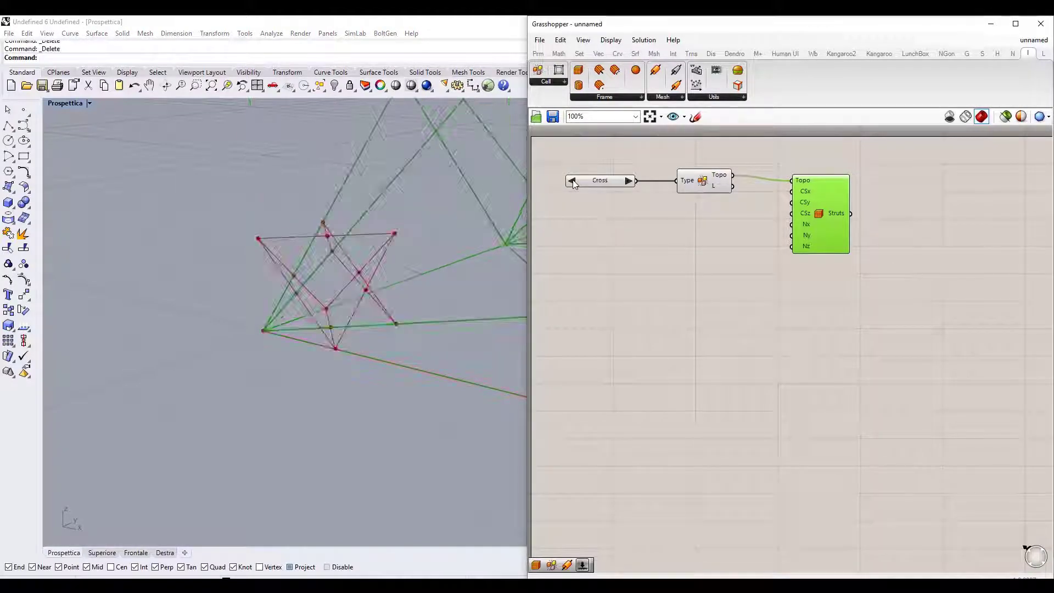
pyautogui.click(572, 180)
pyautogui.click(572, 180)
pyautogui.scroll(-5, 263, 272)
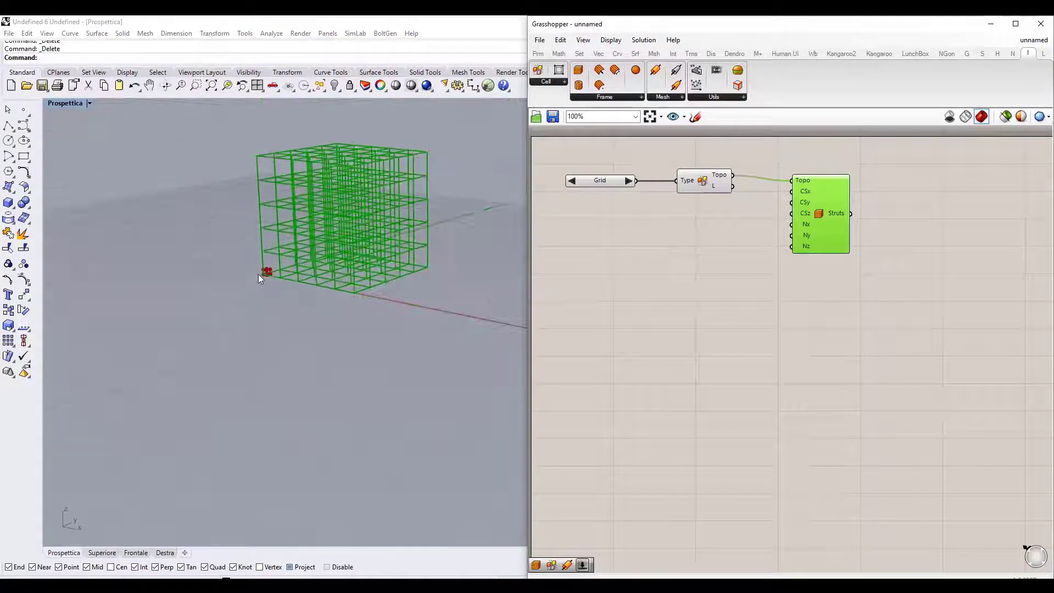
pyautogui.moveTo(372, 212); pyautogui.dragTo(378, 169, button='right')
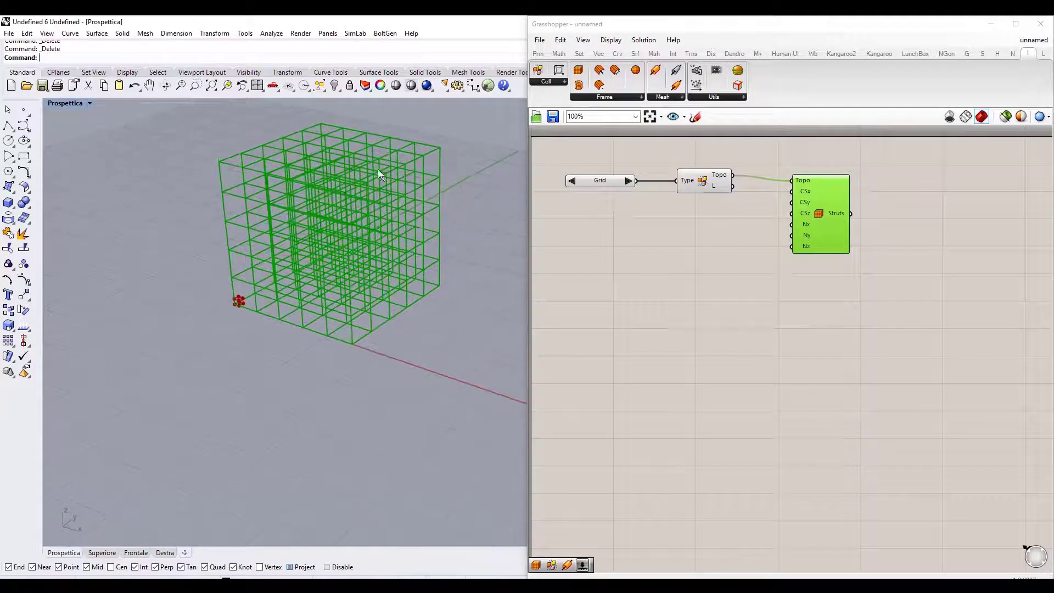
pyautogui.click(923, 251)
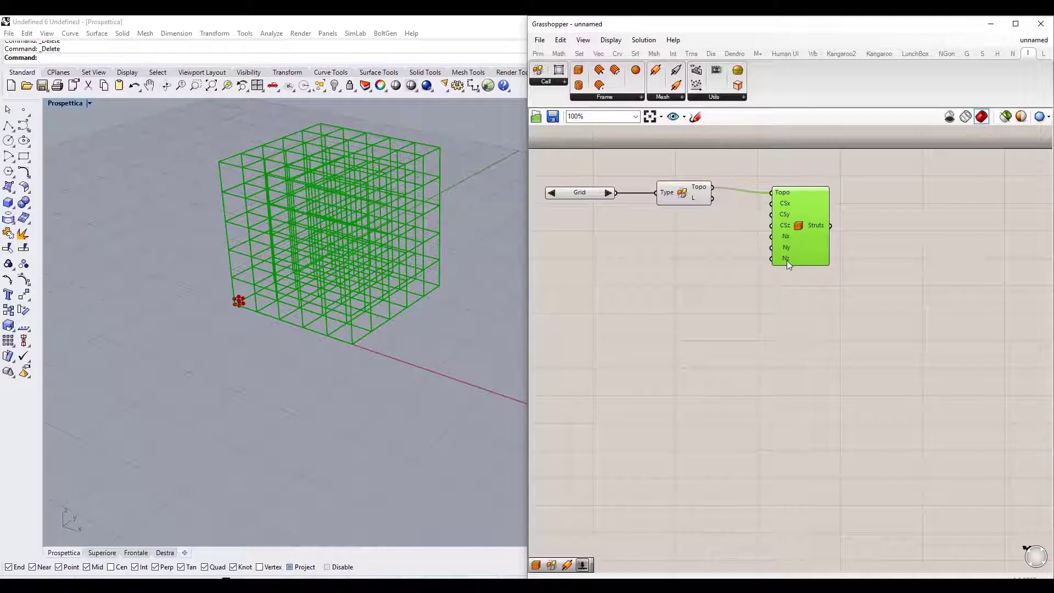
pyautogui.moveTo(786, 260)
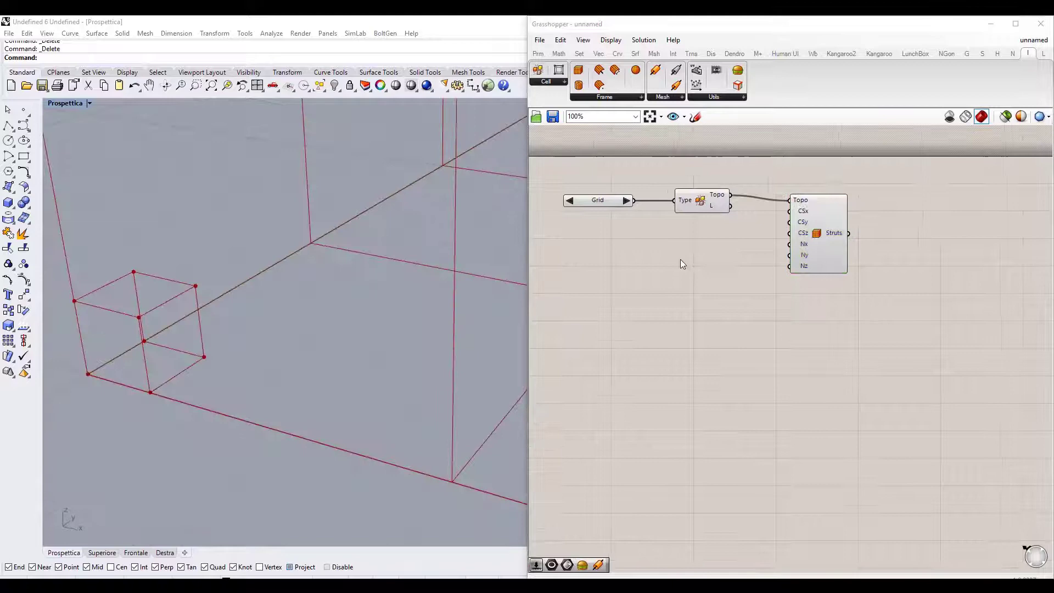
# Add a 0.4 number slider wired to the CSx input as Cell Size (x).
pyautogui.doubleClick(680, 263)
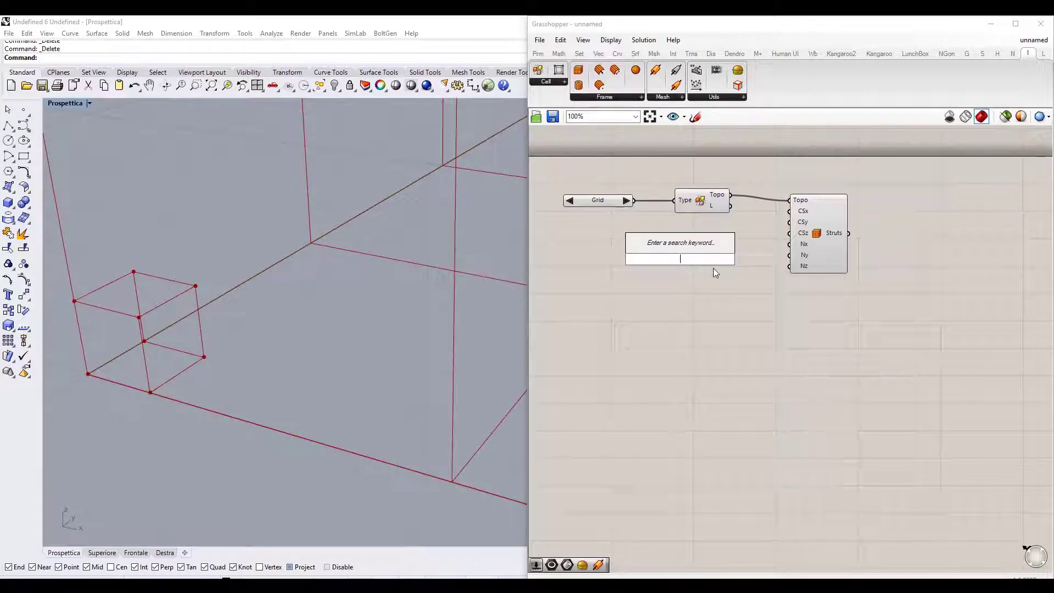
pyautogui.write('0.4')
pyautogui.press('Return')
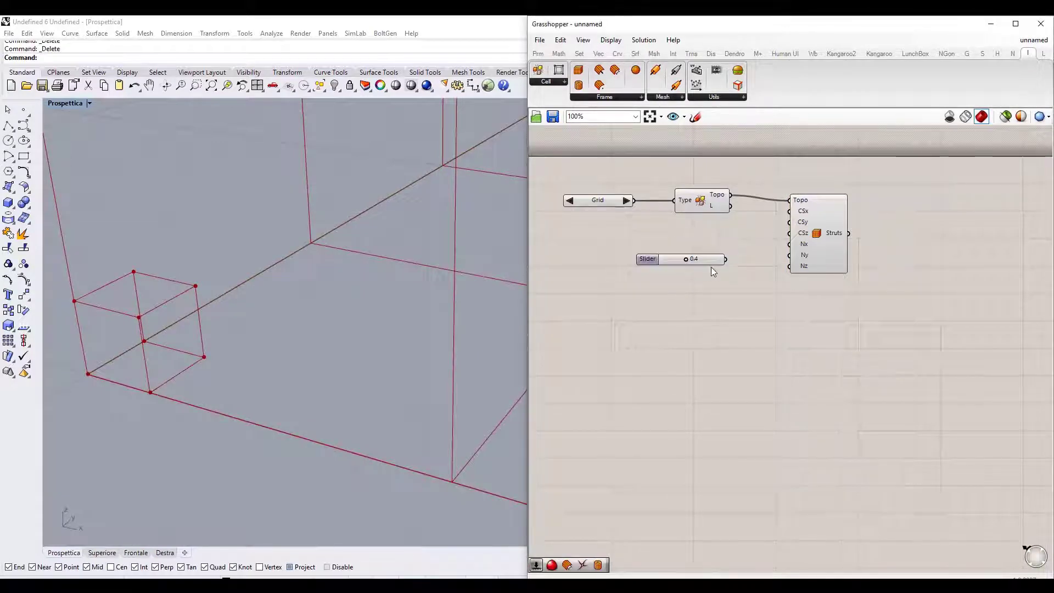
pyautogui.moveTo(725, 258); pyautogui.dragTo(789, 211)
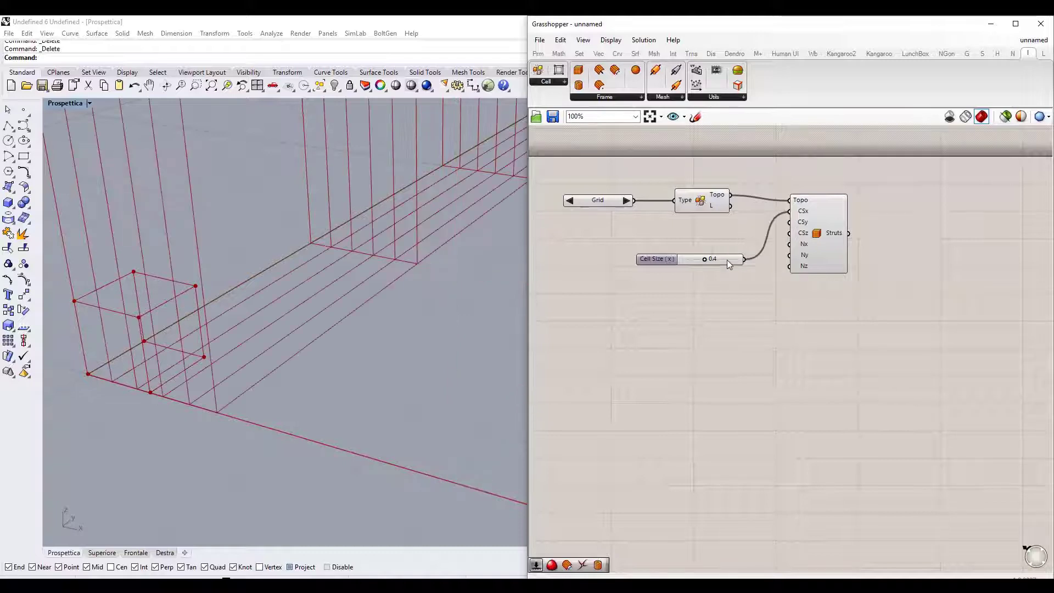
pyautogui.moveTo(726, 259); pyautogui.dragTo(706, 233)
pyautogui.rightClick(706, 233)
pyautogui.click(664, 244)
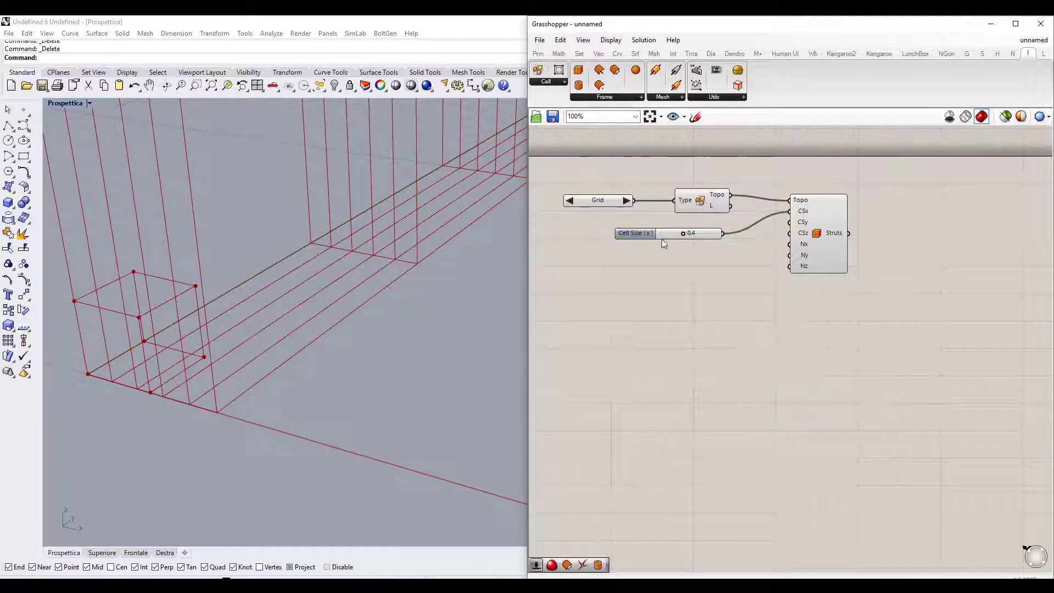
pyautogui.click(659, 232)
pyautogui.keyDown('alt'); pyautogui.moveTo(659, 231); pyautogui.dragTo(660, 248); pyautogui.keyUp('alt')
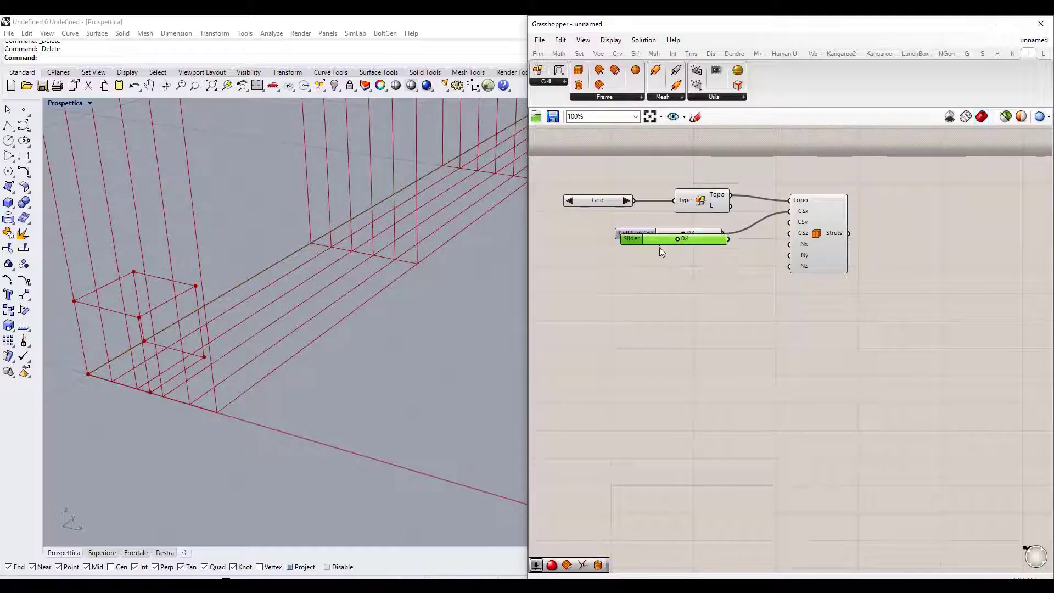
pyautogui.hotkey('ctrl', 'z')
pyautogui.click(656, 237)
# Copy and paste the 0.4 slider below it and wire it to CSy.
pyautogui.click(560, 39)
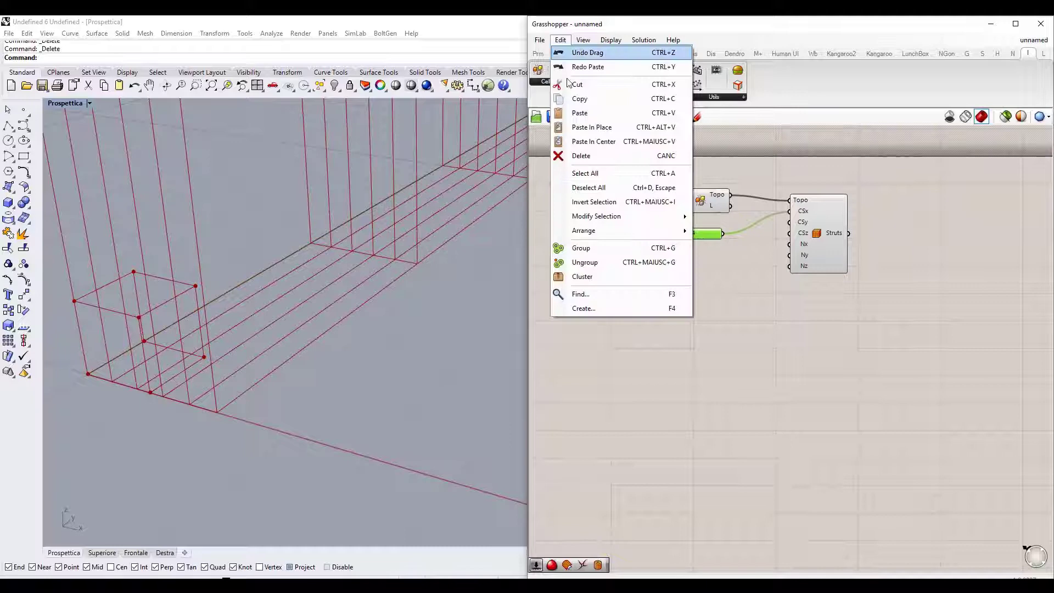
pyautogui.click(580, 98)
pyautogui.click(651, 261)
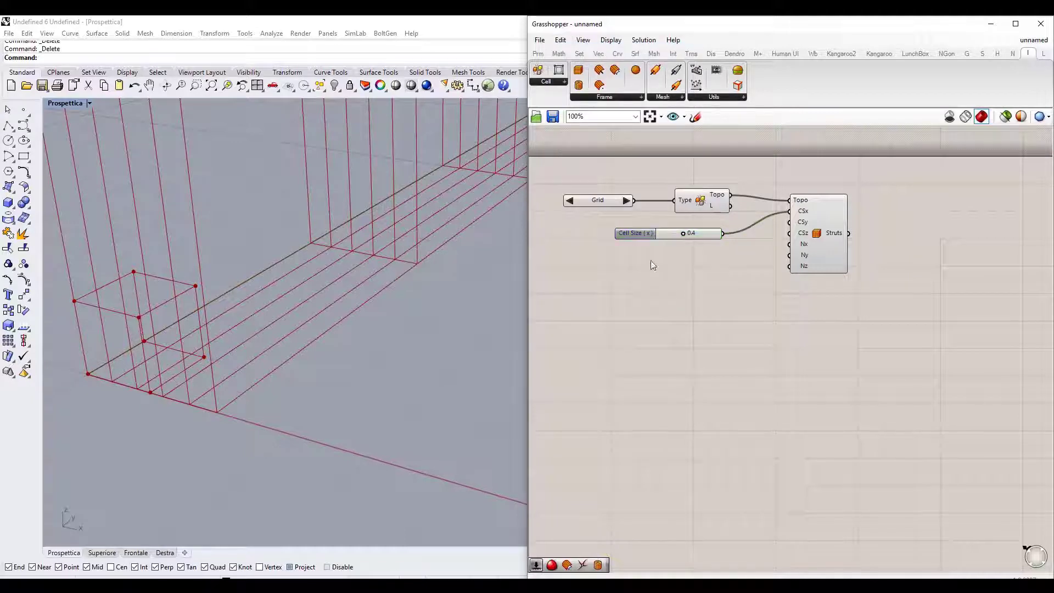
pyautogui.click(560, 40)
pyautogui.click(576, 111)
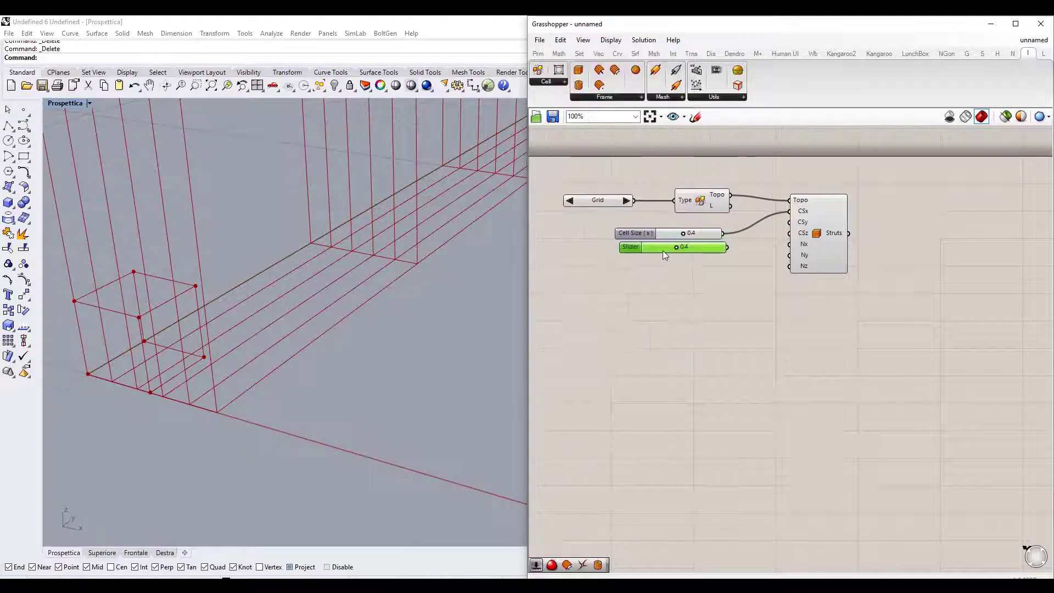
pyautogui.moveTo(663, 250); pyautogui.dragTo(660, 252)
pyautogui.moveTo(724, 249); pyautogui.dragTo(789, 222)
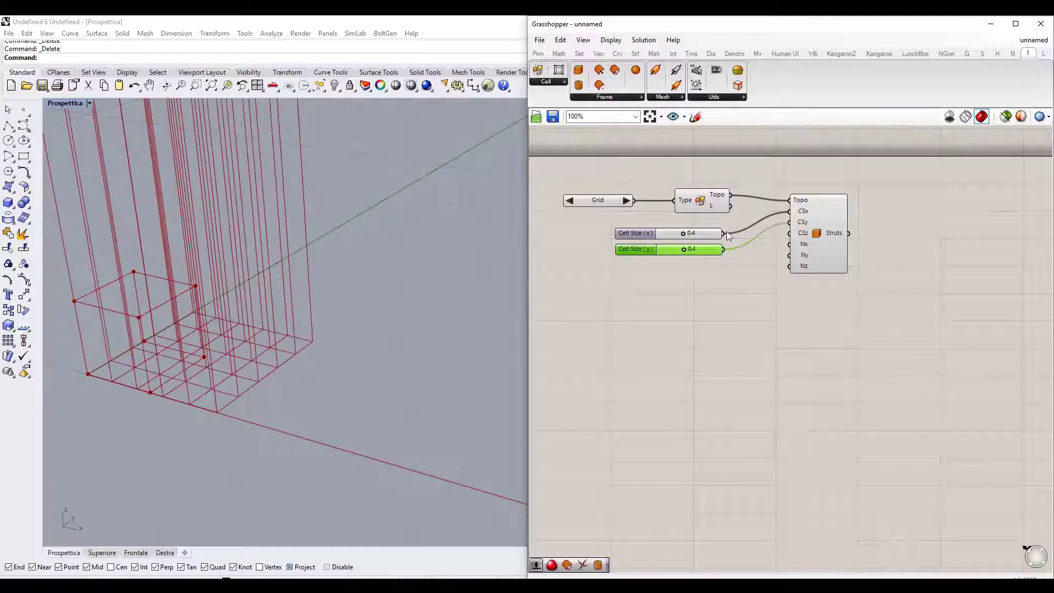
# Copy and paste a third 0.4 slider for the z cell size.
pyautogui.click(560, 40)
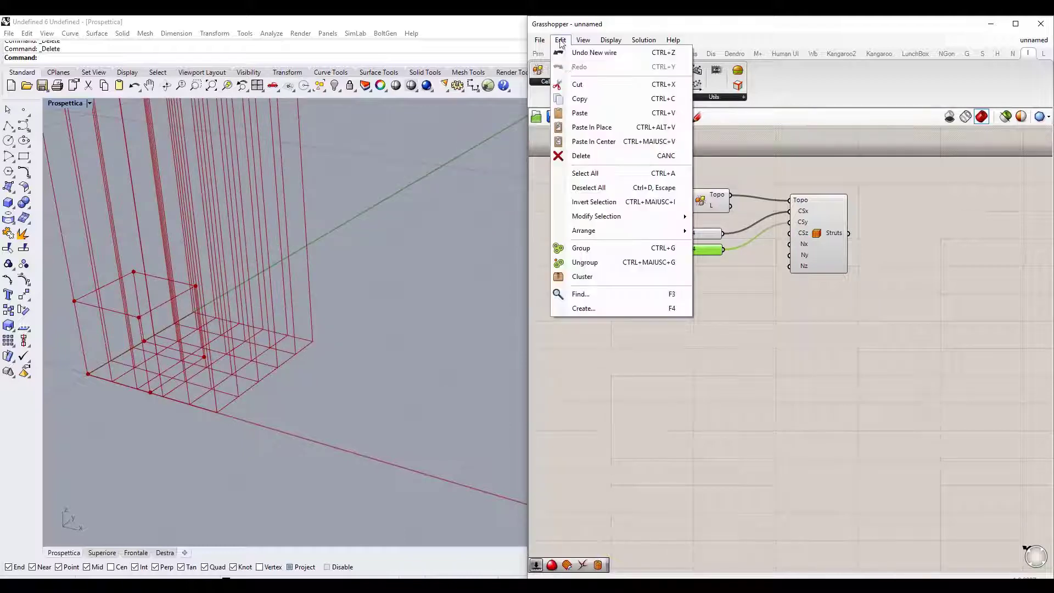
pyautogui.click(579, 100)
pyautogui.click(560, 40)
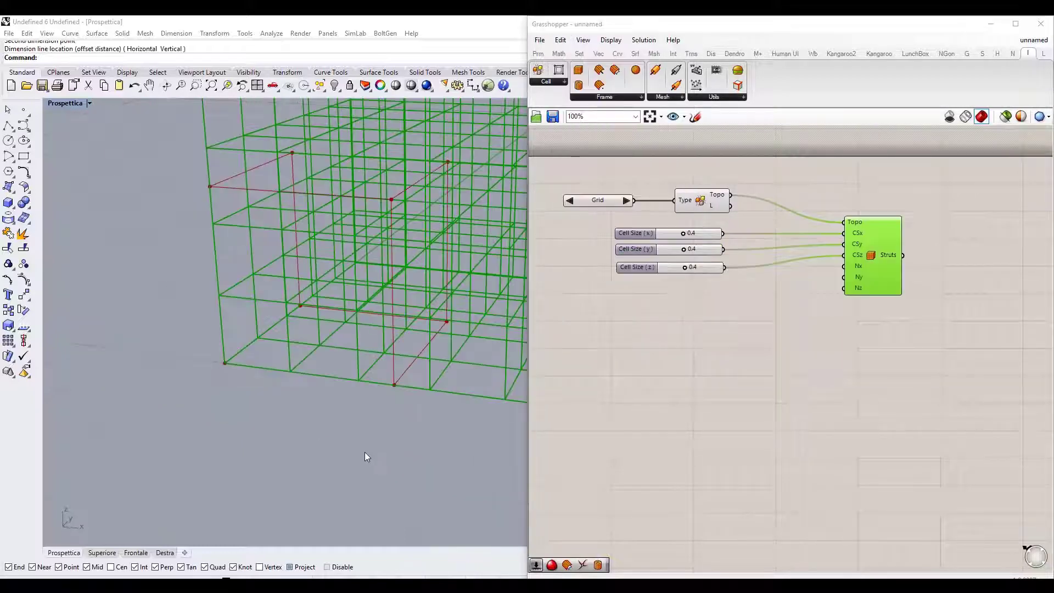
pyautogui.scroll(-5, 228, 346)
pyautogui.scroll(2, 358, 306)
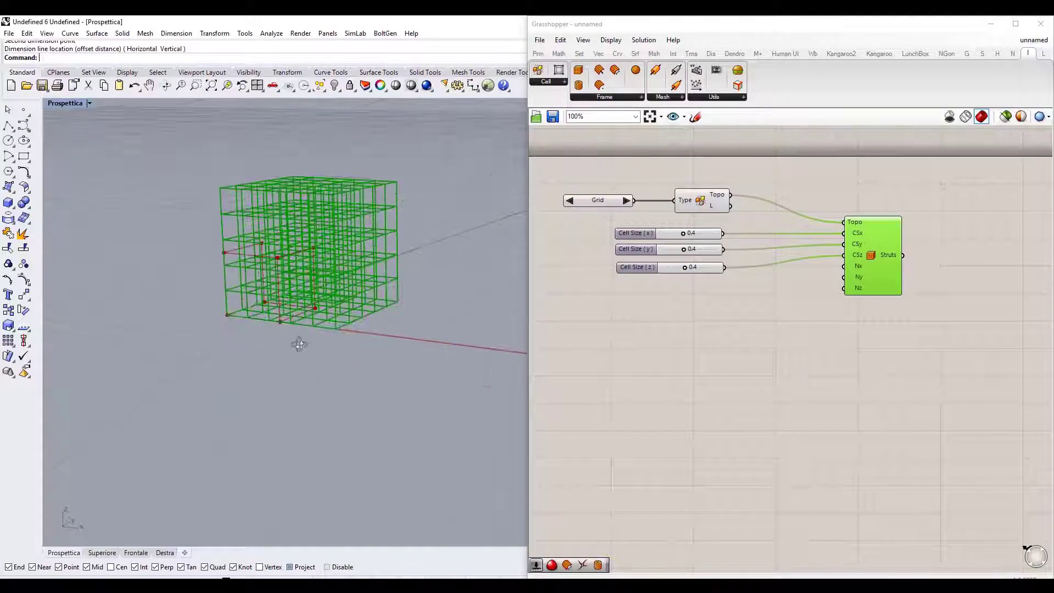
pyautogui.moveTo(299, 344); pyautogui.dragTo(169, 318, button='right')
pyautogui.scroll(5, 240, 286)
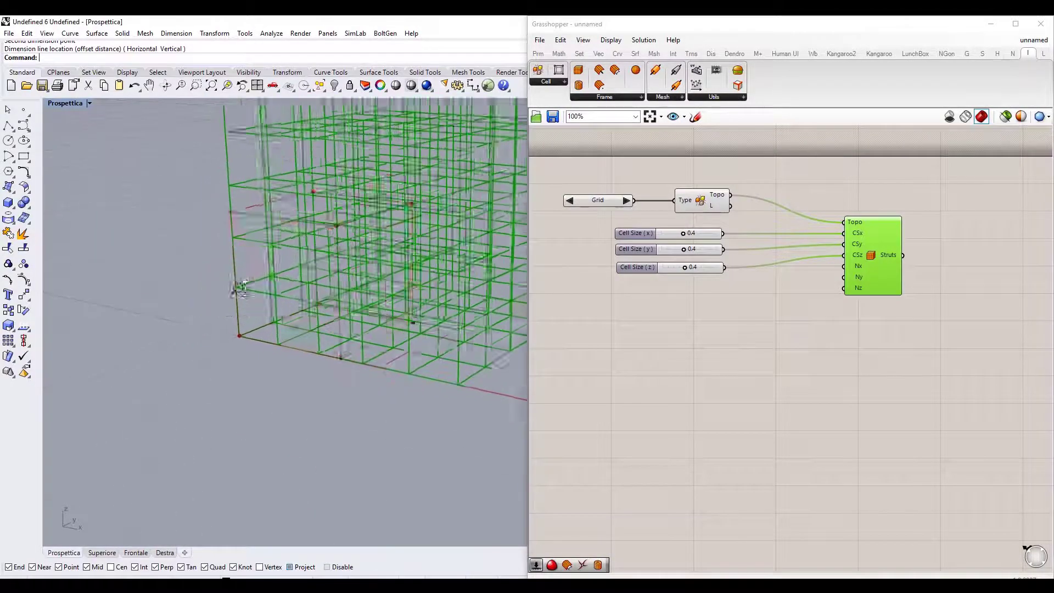
pyautogui.scroll(4, 240, 286)
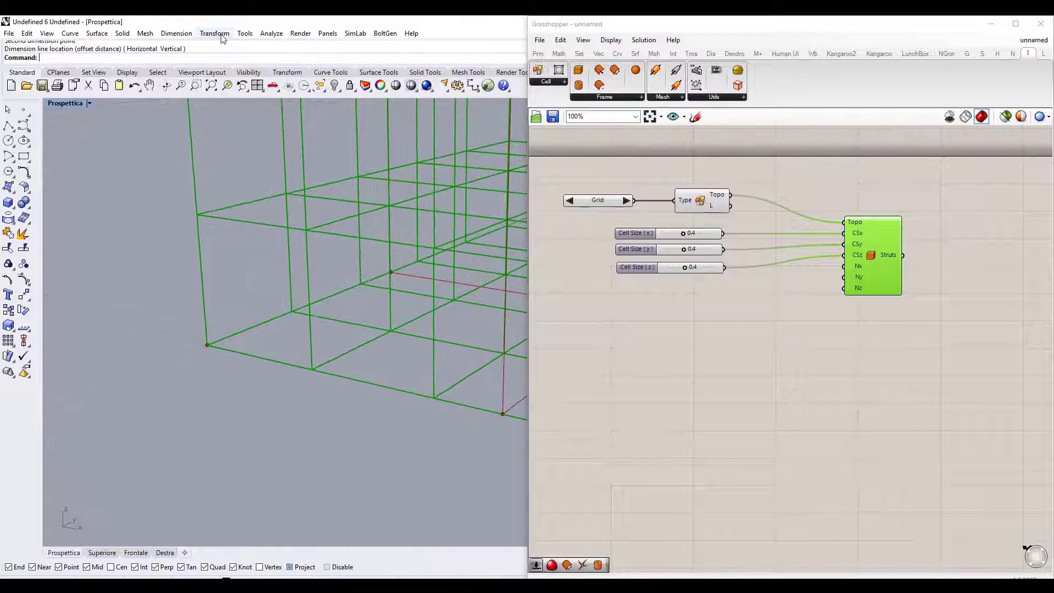
# Add a linear dimension across two corners of one lattice cell, reading 0.40.
pyautogui.click(176, 34)
pyautogui.click(181, 47)
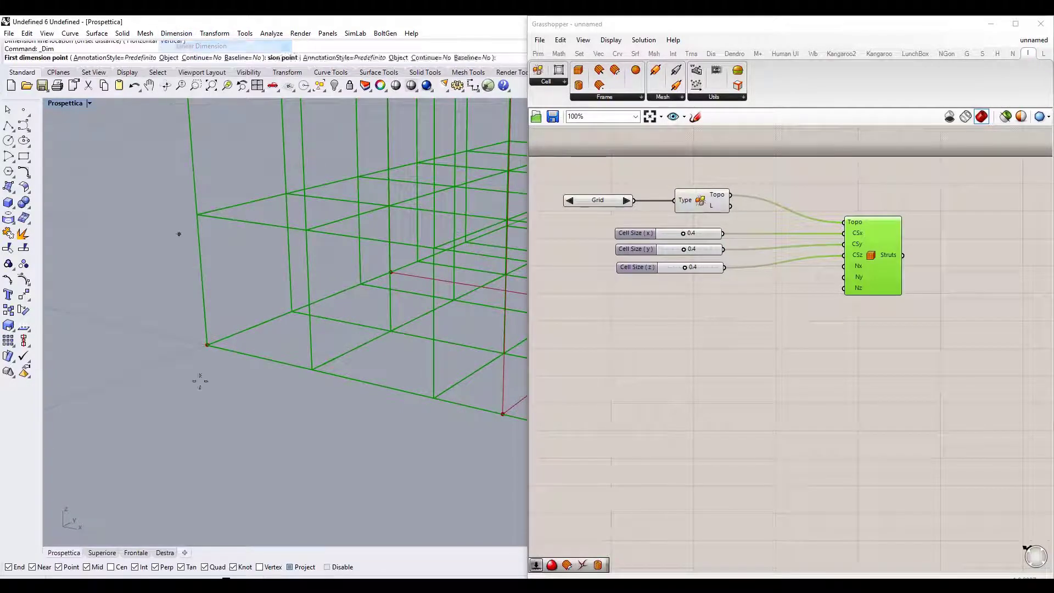
pyautogui.click(207, 345)
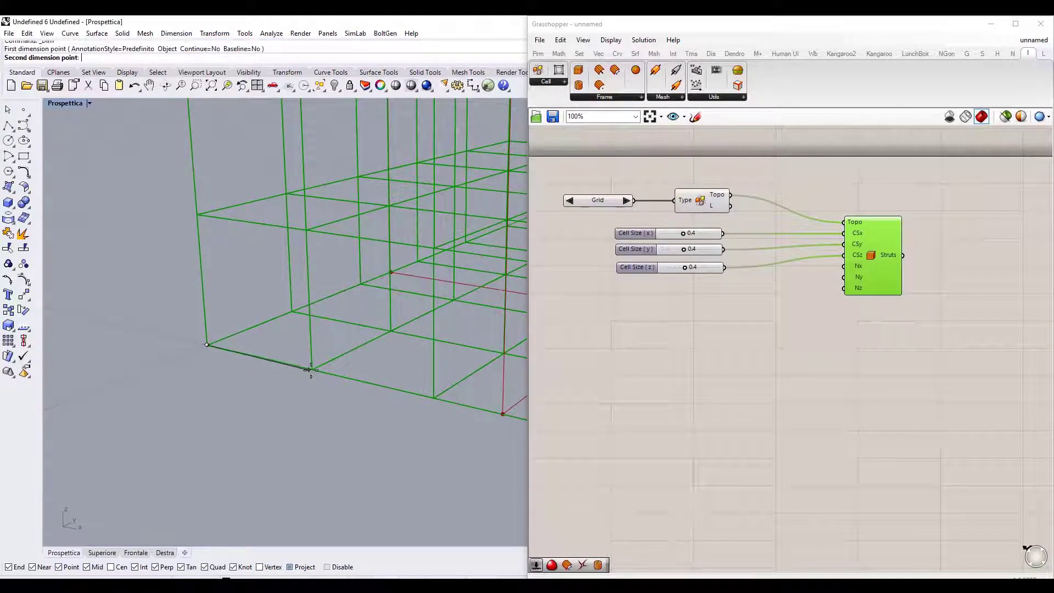
pyautogui.click(310, 369)
pyautogui.scroll(-4, 291, 384)
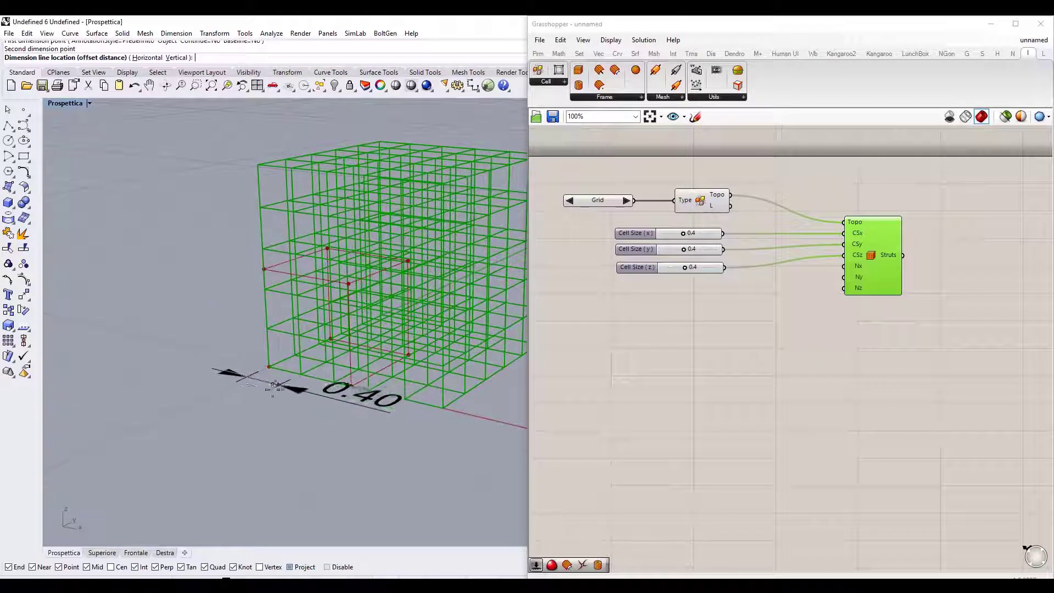
pyautogui.click(250, 409)
pyautogui.press('Return')
pyautogui.scroll(3, 314, 409)
pyautogui.scroll(-6, 316, 407)
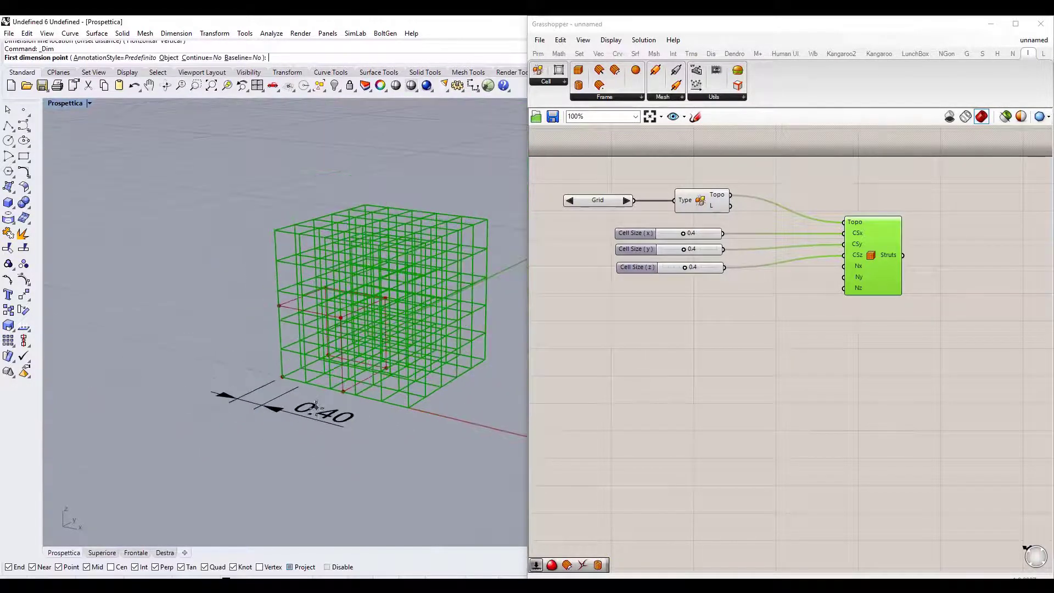
pyautogui.moveTo(302, 417); pyautogui.dragTo(271, 421, button='right')
pyautogui.press('Escape')
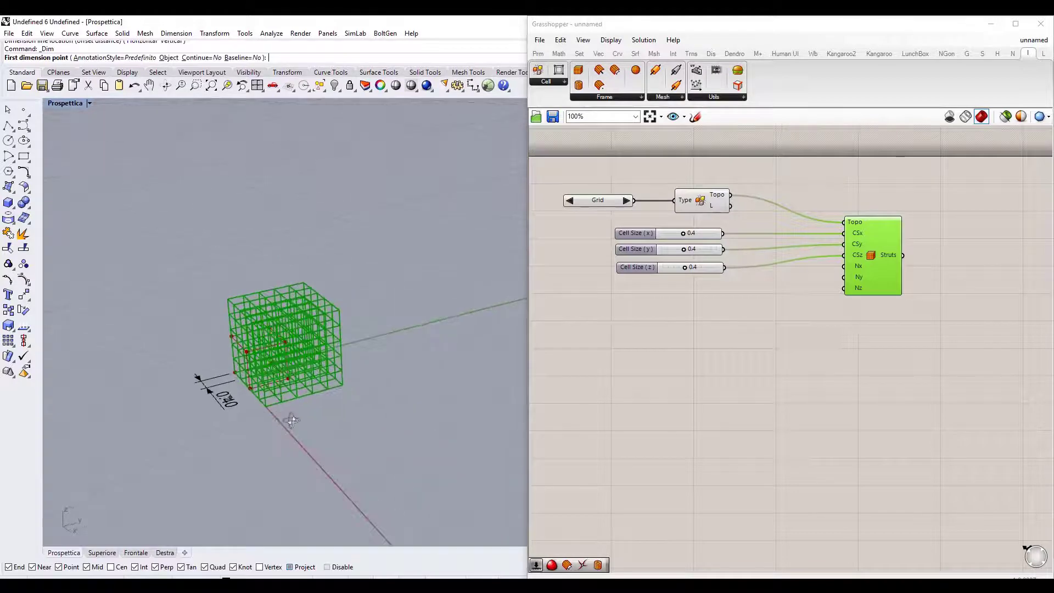
pyautogui.scroll(5, 272, 421)
# Place a 0<4<10 integer slider for Nx and position a second 4-slider below it.
pyautogui.click(834, 278)
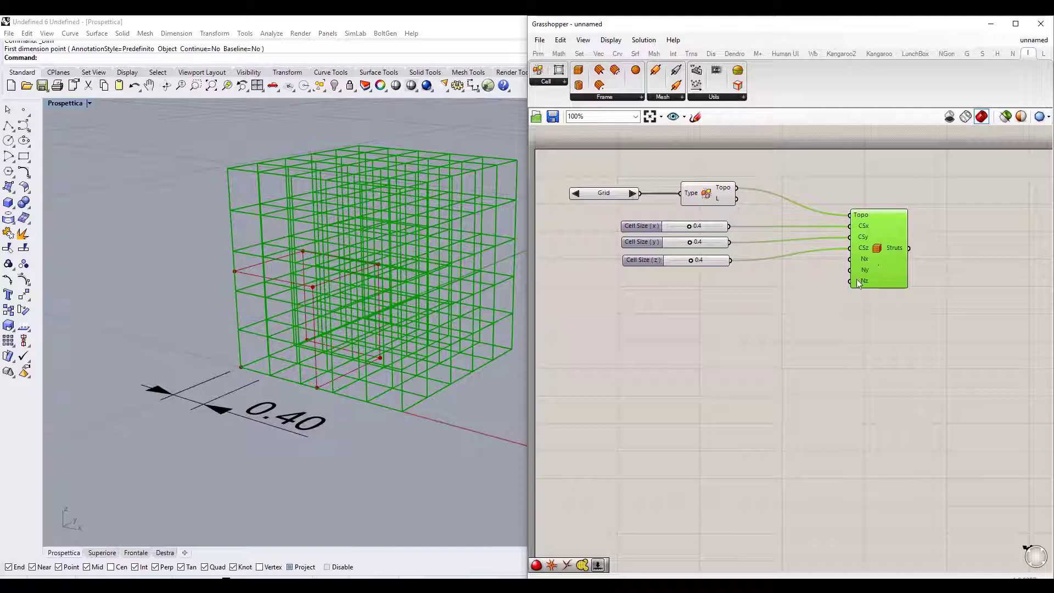
pyautogui.doubleClick(664, 355)
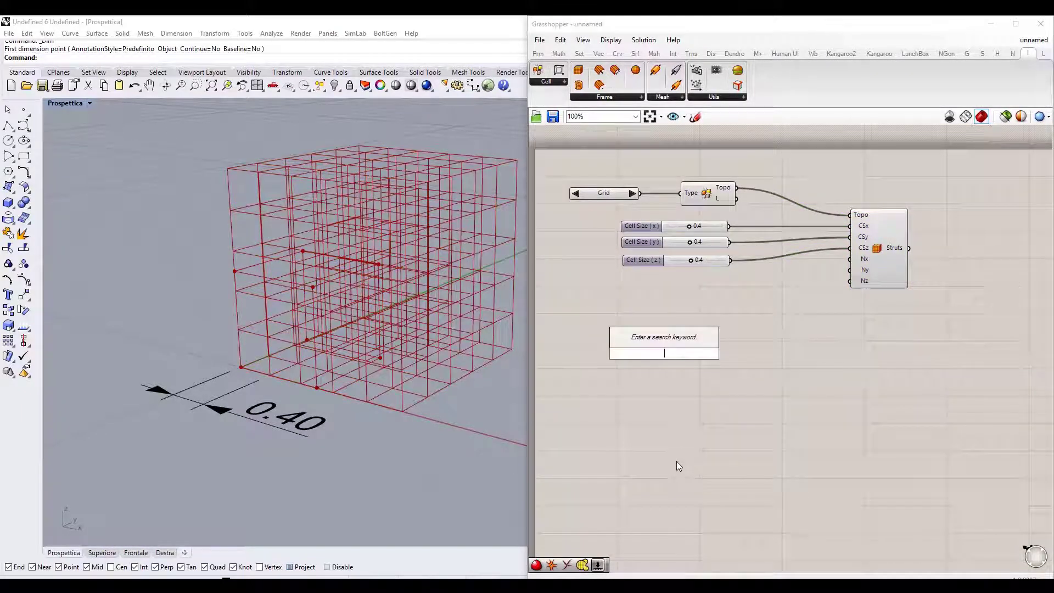
pyautogui.write('0<4<10')
pyautogui.press('Return')
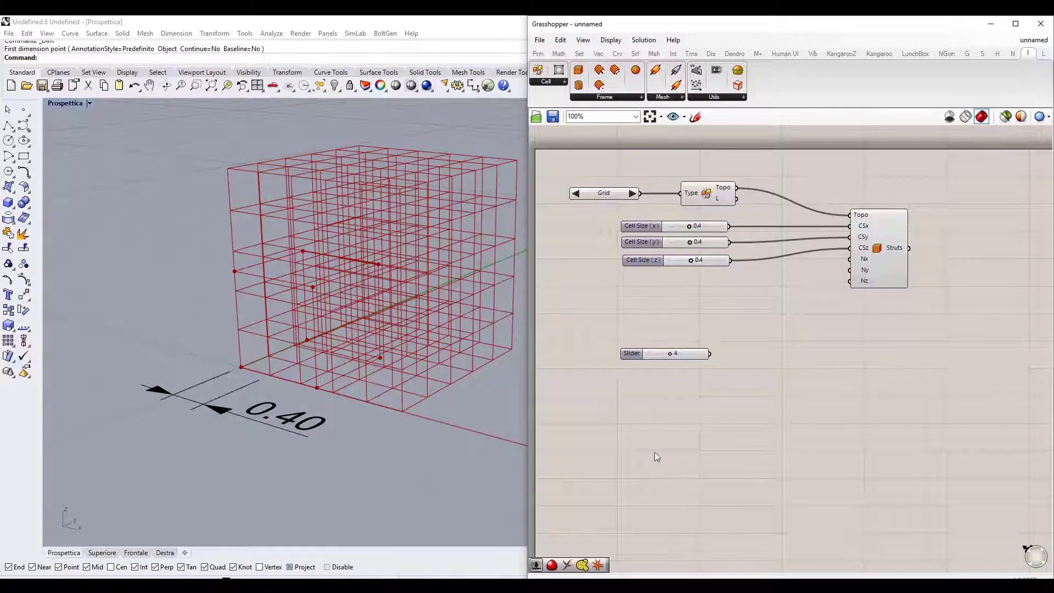
pyautogui.moveTo(765, 559)
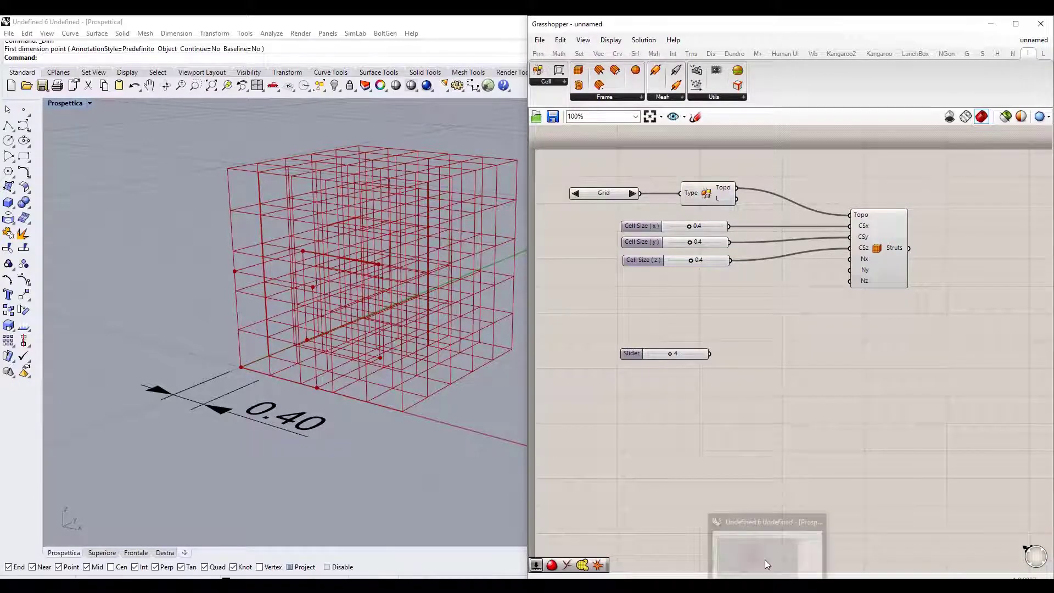
pyautogui.click(776, 528)
pyautogui.moveTo(703, 350); pyautogui.dragTo(850, 258)
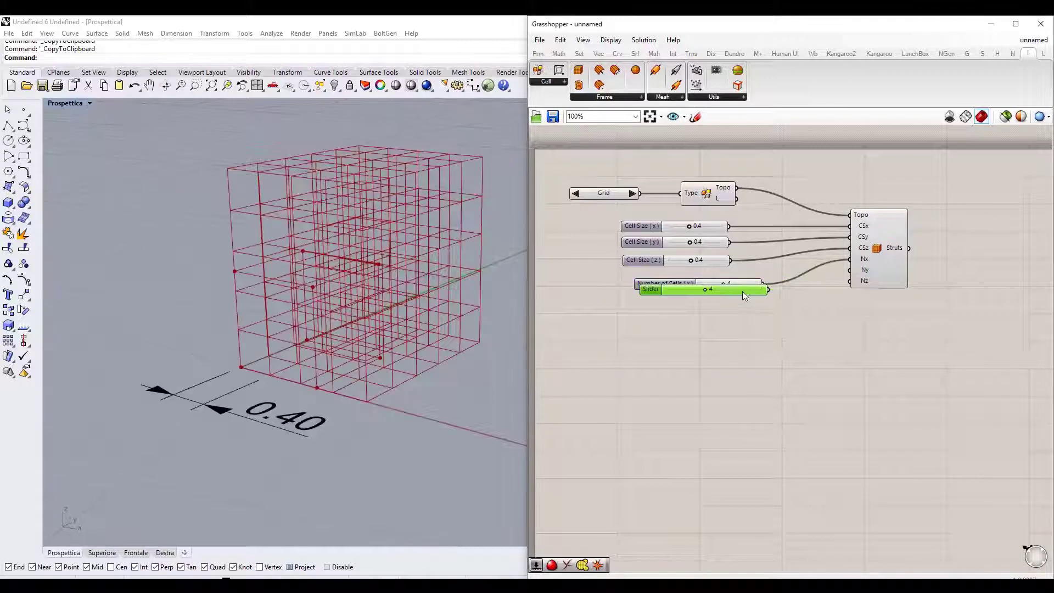
pyautogui.moveTo(742, 291); pyautogui.dragTo(848, 269)
# Paste a third cell count slider wired to Nz and raise the x cell count to 5.
pyautogui.hotkey('ctrl', 'c')
pyautogui.hotkey('ctrl', 'v')
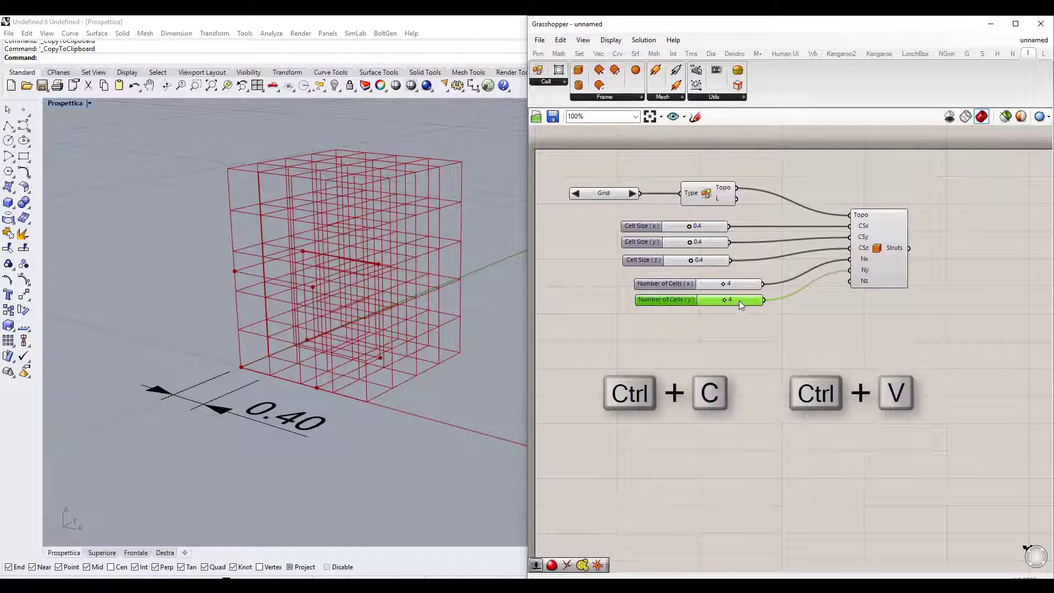
pyautogui.moveTo(739, 302); pyautogui.dragTo(849, 281)
pyautogui.moveTo(412, 313); pyautogui.dragTo(356, 300, button='right')
pyautogui.moveTo(837, 340); pyautogui.dragTo(840, 361, button='right')
pyautogui.click(840, 361)
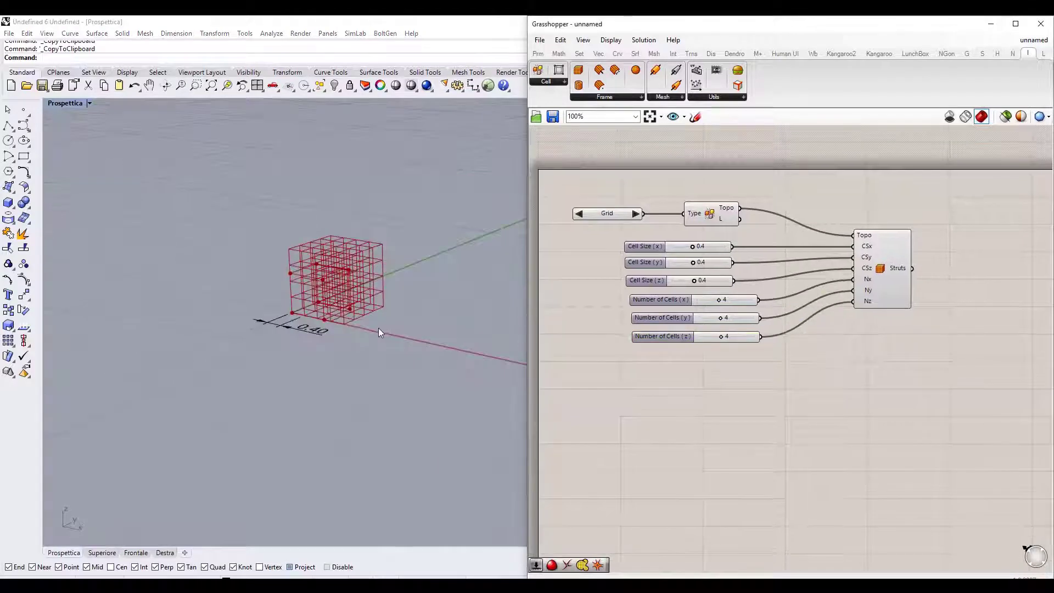
pyautogui.moveTo(377, 328); pyautogui.dragTo(384, 289, button='right')
pyautogui.scroll(-3, 381, 296)
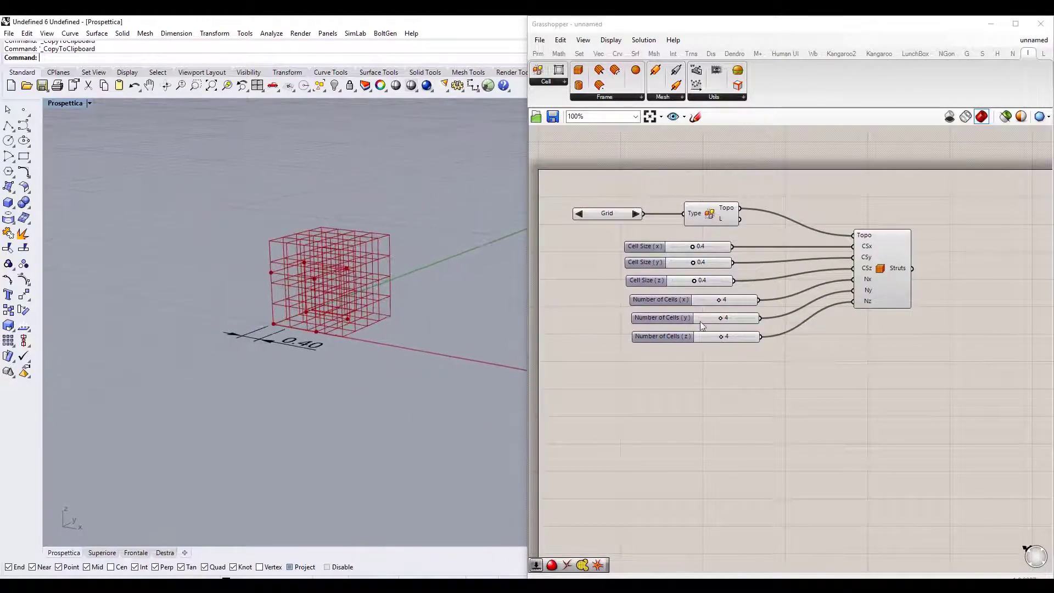
pyautogui.moveTo(718, 299); pyautogui.dragTo(737, 336)
pyautogui.scroll(-3, 365, 260)
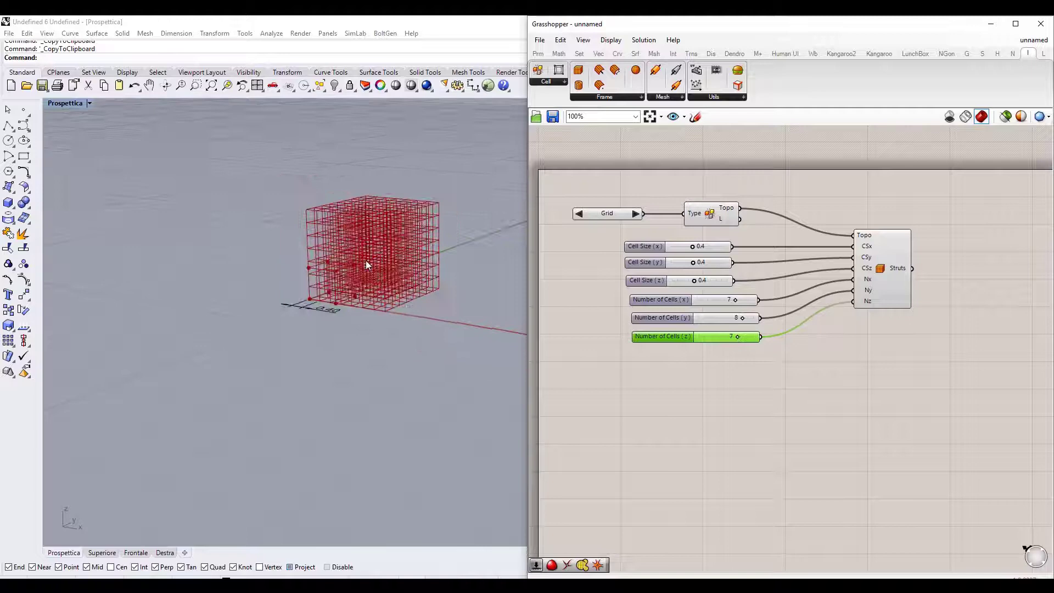
pyautogui.moveTo(366, 261); pyautogui.dragTo(271, 318, button='right')
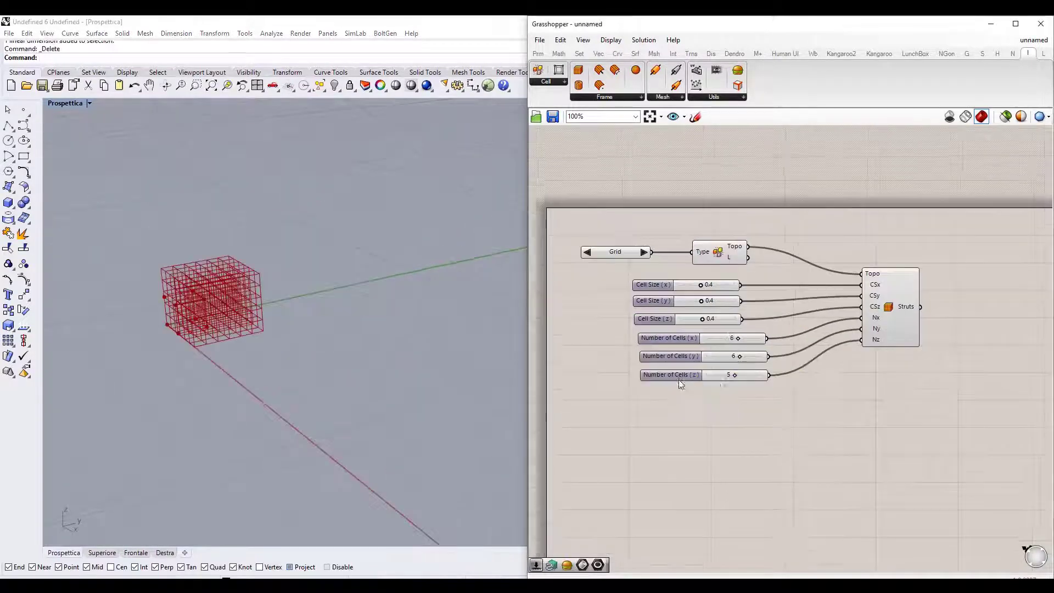
pyautogui.moveTo(726, 399); pyautogui.dragTo(718, 388, button='right')
# Set the Cell Size x, y and z sliders each to 1.0.
pyautogui.doubleClick(710, 278)
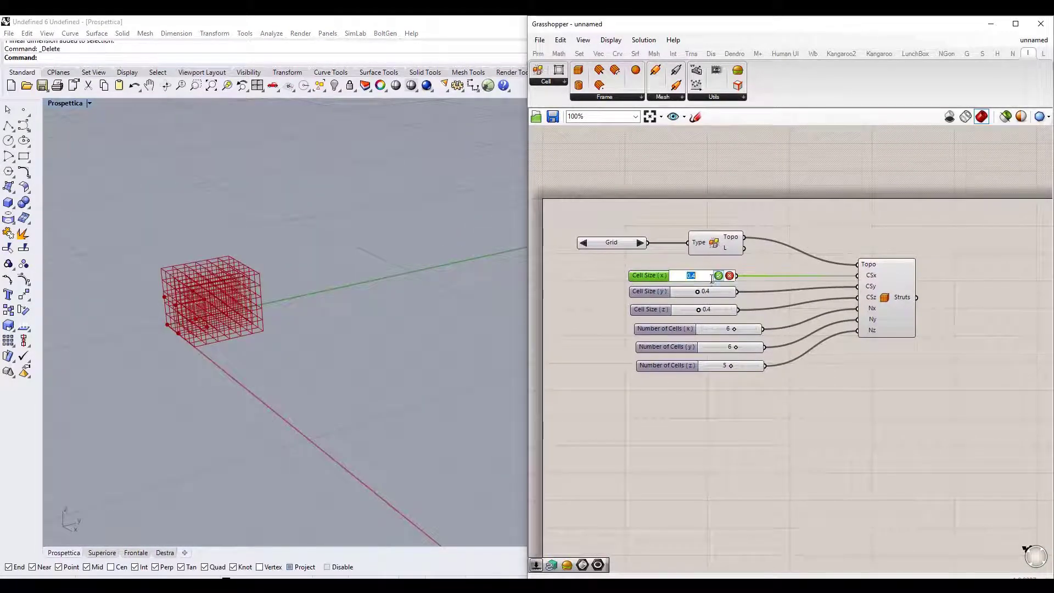
pyautogui.write('1')
pyautogui.press('Return')
pyautogui.doubleClick(710, 294)
pyautogui.write('1')
pyautogui.press('Return')
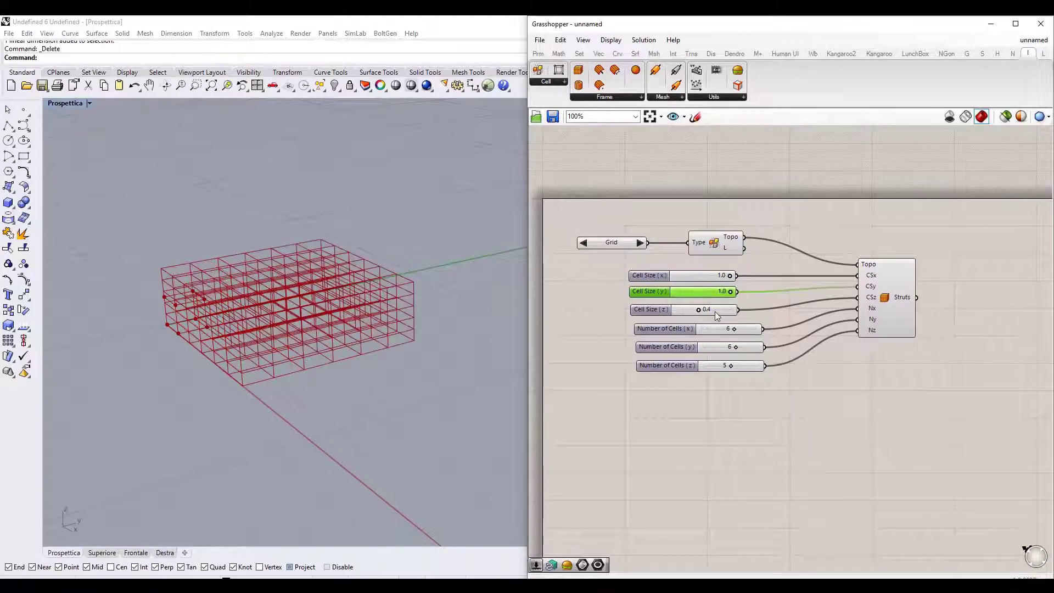
pyautogui.doubleClick(713, 310)
pyautogui.write('1')
pyautogui.press('Return')
pyautogui.moveTo(741, 415); pyautogui.dragTo(744, 412, button='right')
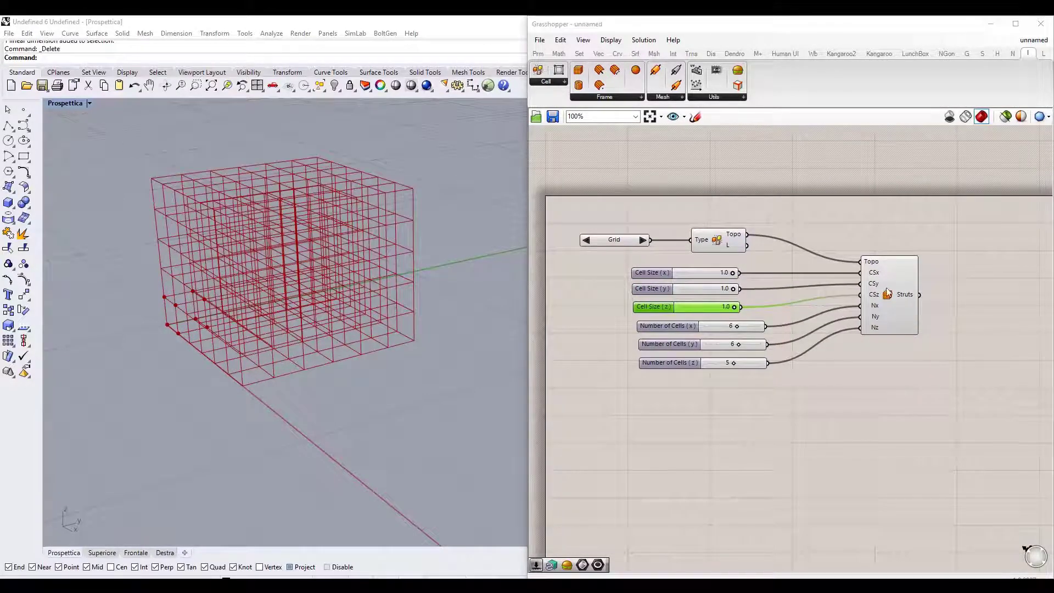
pyautogui.scroll(-2, 905, 298)
pyautogui.moveTo(905, 299); pyautogui.dragTo(791, 261, button='right')
pyautogui.scroll(-1, 707, 241)
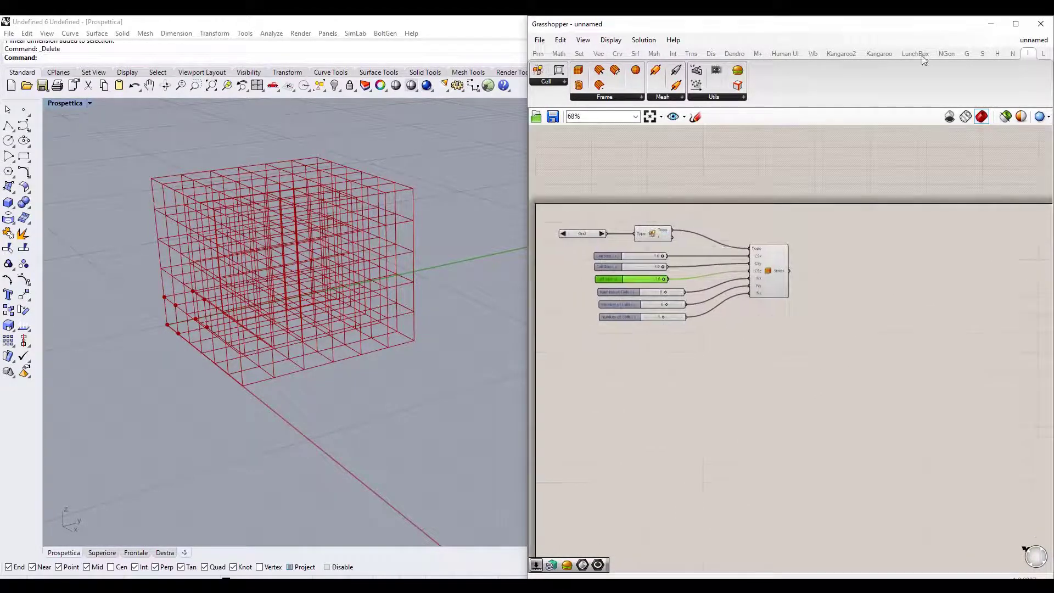
# Place Dendro's Volume Settings component on the canvas.
pyautogui.click(742, 52)
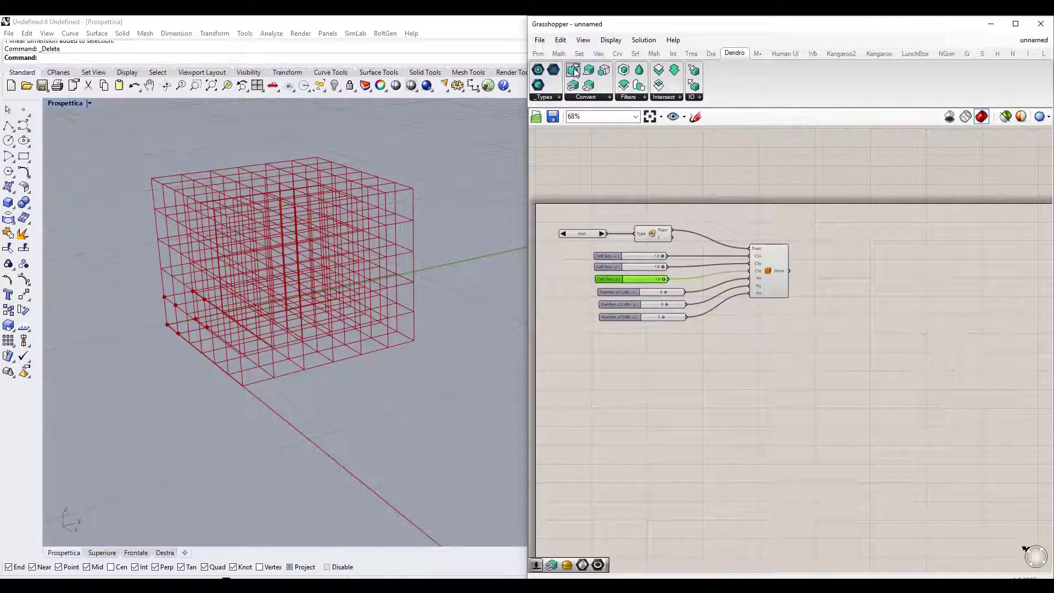
pyautogui.moveTo(572, 70); pyautogui.dragTo(895, 309)
pyautogui.scroll(3, 894, 308)
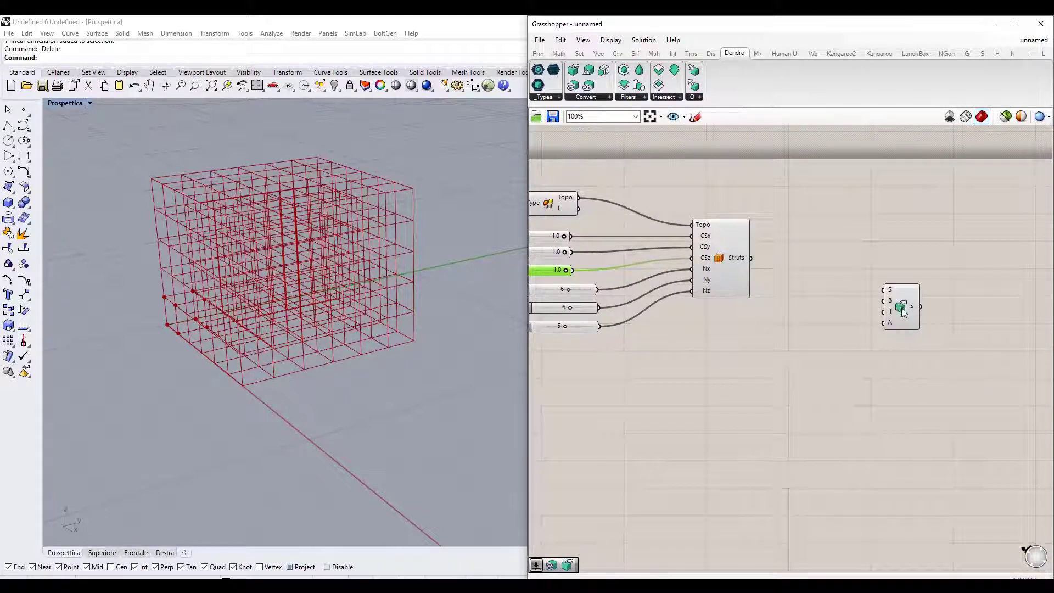
pyautogui.click(894, 315)
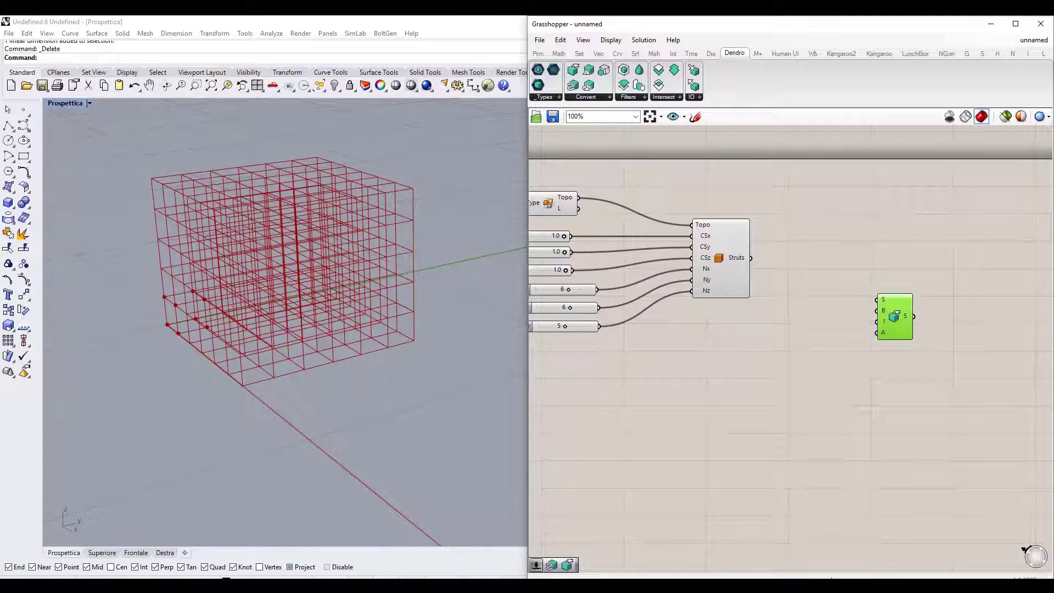
# Add a Voxel Size slider of 0.1 to S and a Bandwidth slider of 3 to B.
pyautogui.doubleClick(795, 319)
pyautogui.write('0.1')
pyautogui.press('Return')
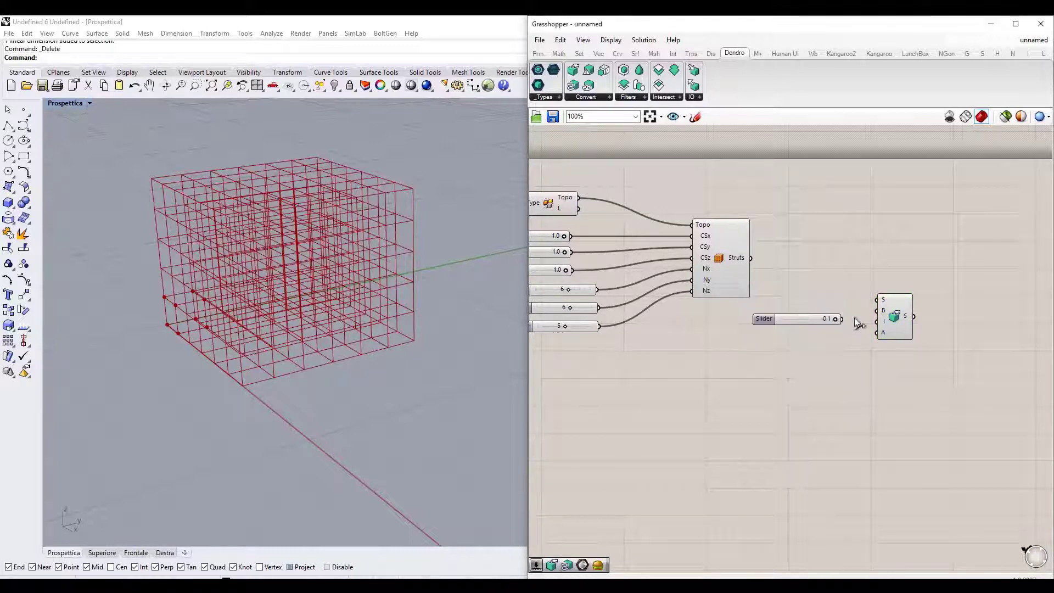
pyautogui.moveTo(847, 319); pyautogui.dragTo(876, 300)
pyautogui.moveTo(810, 322); pyautogui.dragTo(793, 324)
pyautogui.doubleClick(792, 365)
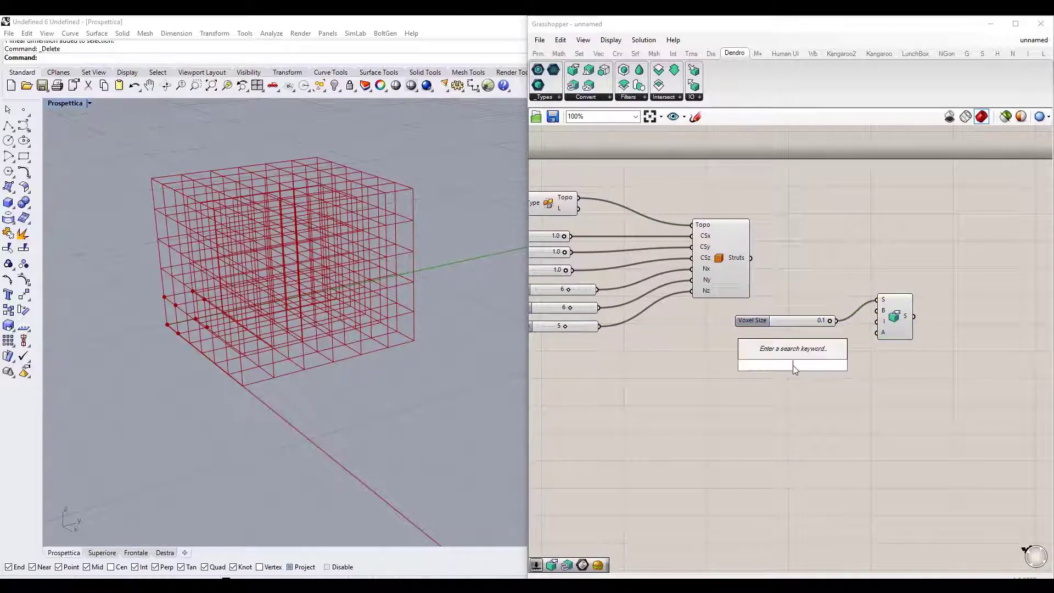
pyautogui.write('3')
pyautogui.press('Return')
pyautogui.moveTo(838, 365); pyautogui.dragTo(876, 311)
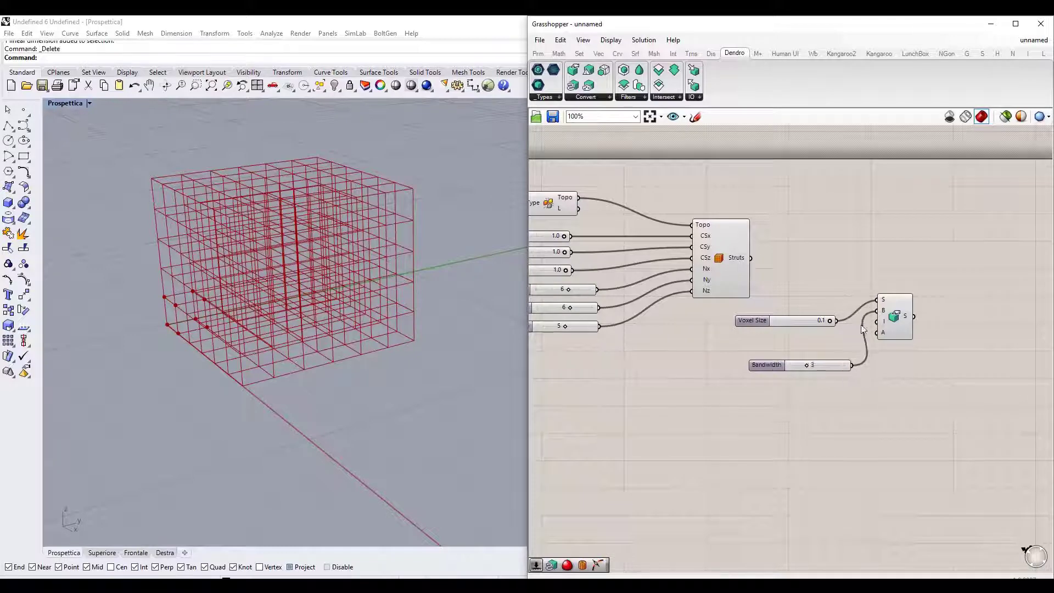
pyautogui.moveTo(826, 366); pyautogui.dragTo(877, 322)
# Add Isovalue 0 and Adaptivity 0 sliders, wire Adaptivity to A, and reposition the group.
pyautogui.doubleClick(814, 371)
pyautogui.write('0')
pyautogui.press('Return')
pyautogui.doubleClick(786, 403)
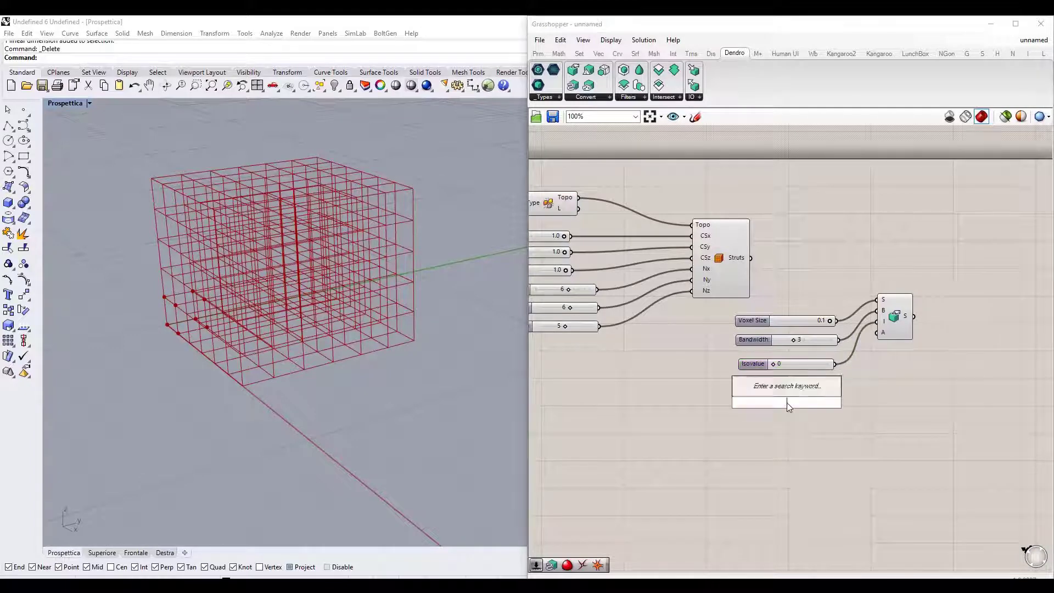
pyautogui.write('0')
pyautogui.press('Return')
pyautogui.moveTo(798, 402); pyautogui.dragTo(798, 388)
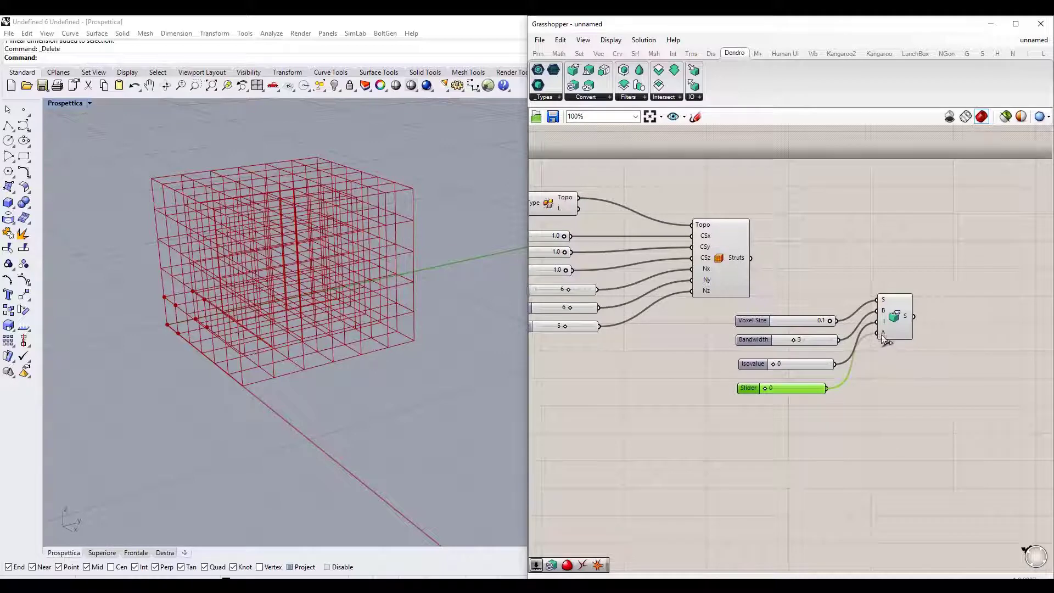
pyautogui.moveTo(884, 340); pyautogui.dragTo(883, 340)
pyautogui.moveTo(922, 438); pyautogui.dragTo(790, 262)
pyautogui.scroll(-1, 733, 353)
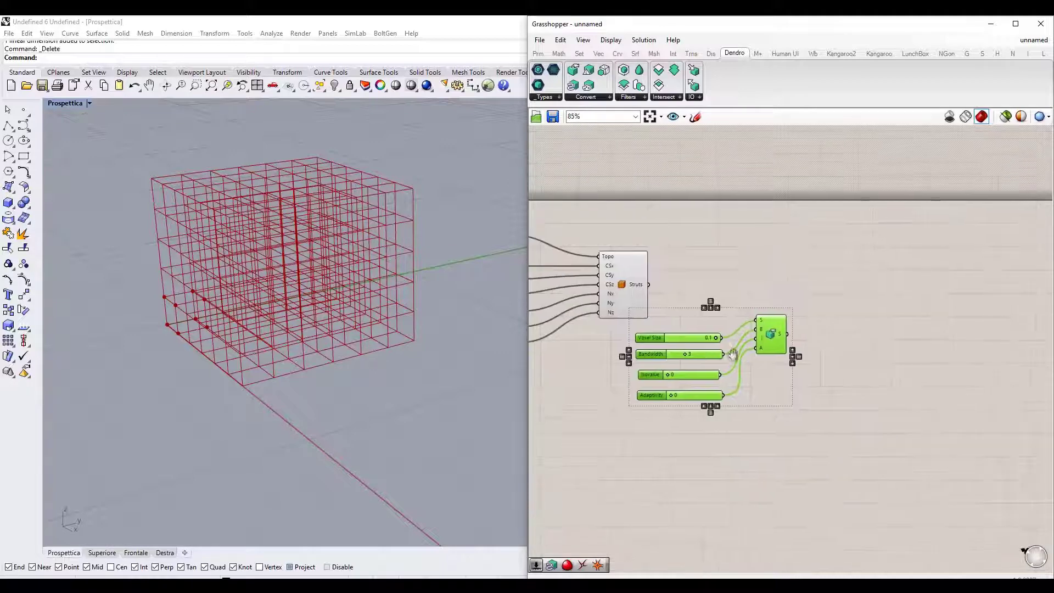
pyautogui.moveTo(774, 335); pyautogui.dragTo(939, 280)
# Add Dendro's Curve to Volume component and wire the lattice Struts into its C input.
pyautogui.click(728, 337)
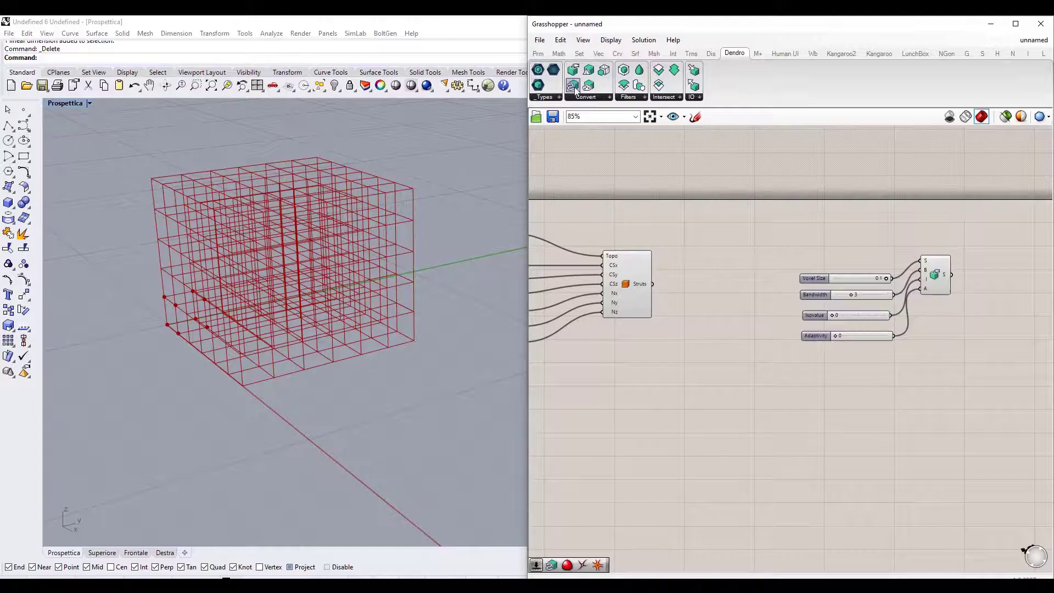
pyautogui.moveTo(574, 87); pyautogui.dragTo(754, 242)
pyautogui.moveTo(750, 236); pyautogui.dragTo(731, 256, button='right')
pyautogui.moveTo(948, 424); pyautogui.dragTo(778, 246)
pyautogui.moveTo(911, 298); pyautogui.dragTo(752, 381)
pyautogui.moveTo(735, 250); pyautogui.dragTo(845, 301)
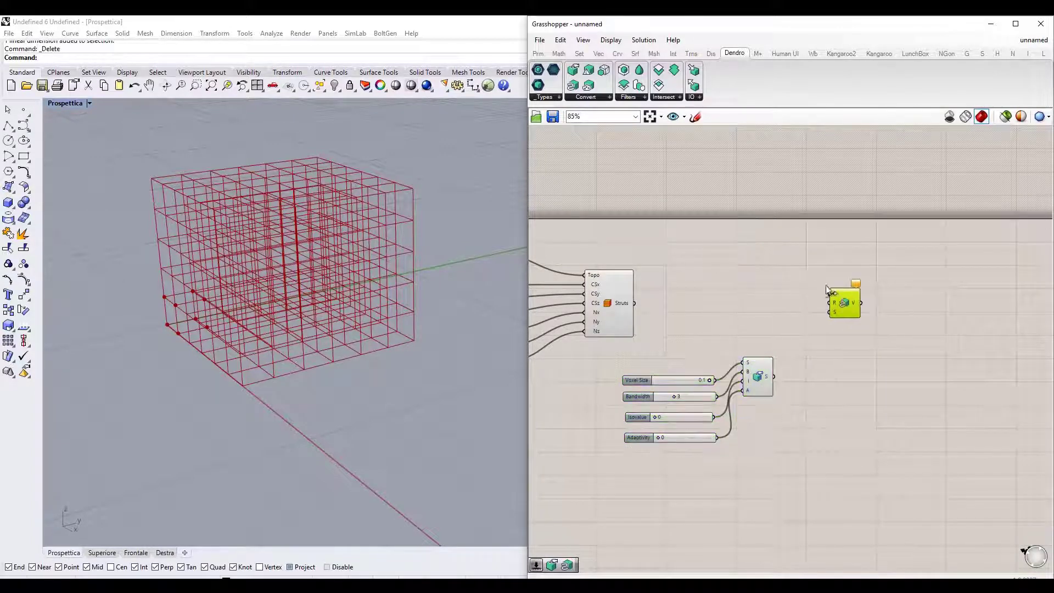
pyautogui.click(768, 307)
pyautogui.moveTo(634, 303); pyautogui.dragTo(831, 295)
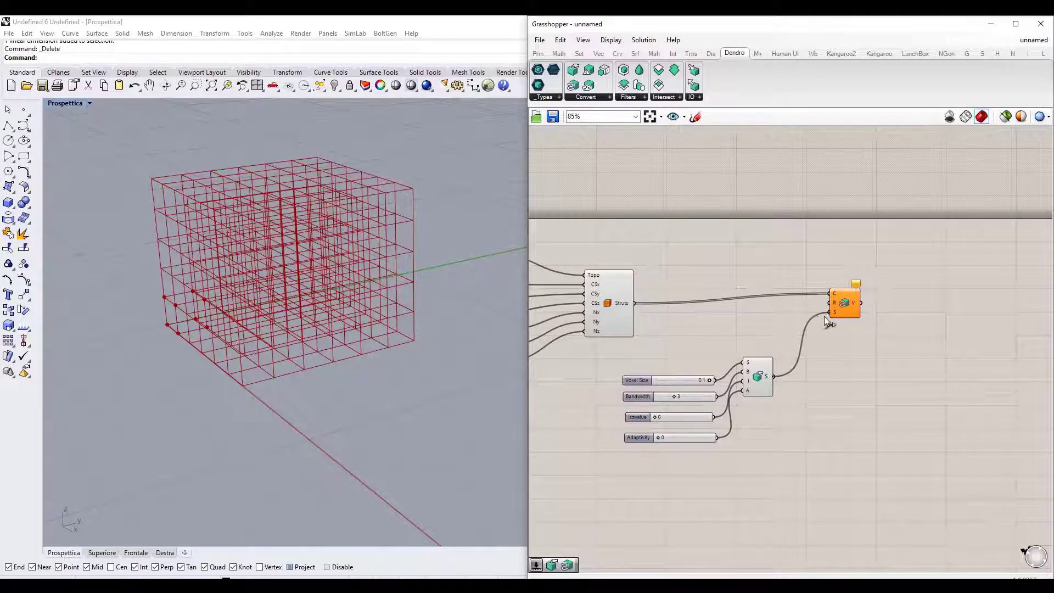
# Wire a Curve Radius slider into R and lower it from 0.4 to 0.2.
pyautogui.doubleClick(782, 317)
pyautogui.write('0.4')
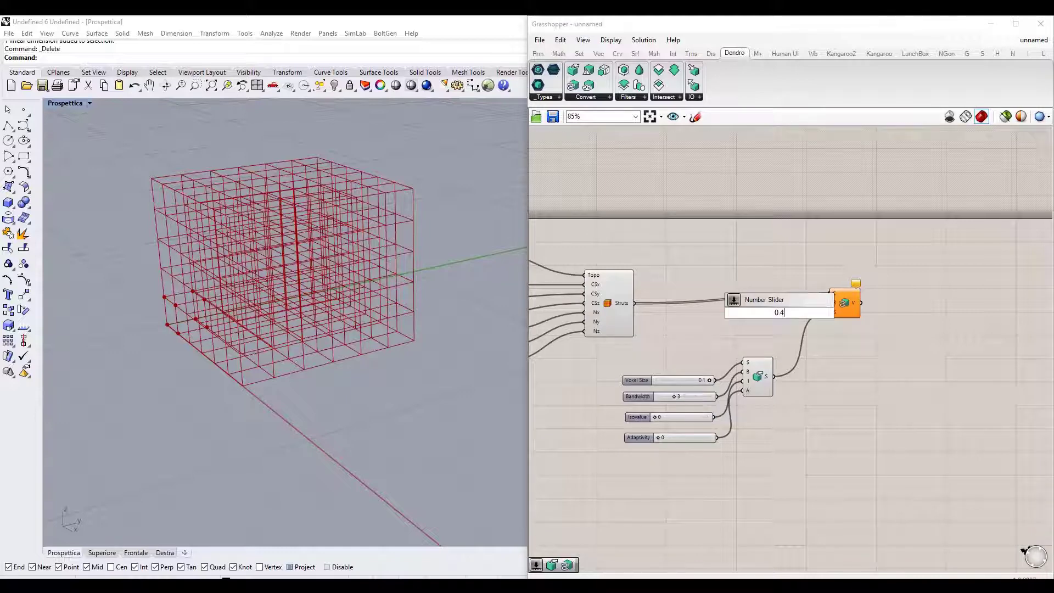
pyautogui.press('Return')
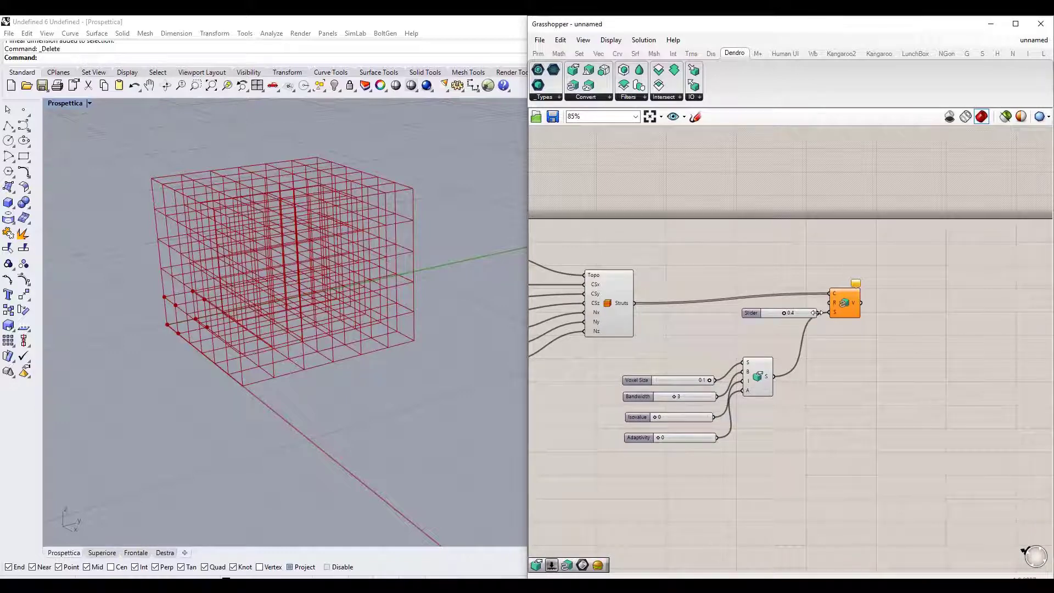
pyautogui.moveTo(826, 317); pyautogui.dragTo(742, 319)
pyautogui.moveTo(350, 264); pyautogui.dragTo(301, 243, button='right')
pyautogui.moveTo(320, 242); pyautogui.dragTo(227, 217, button='right')
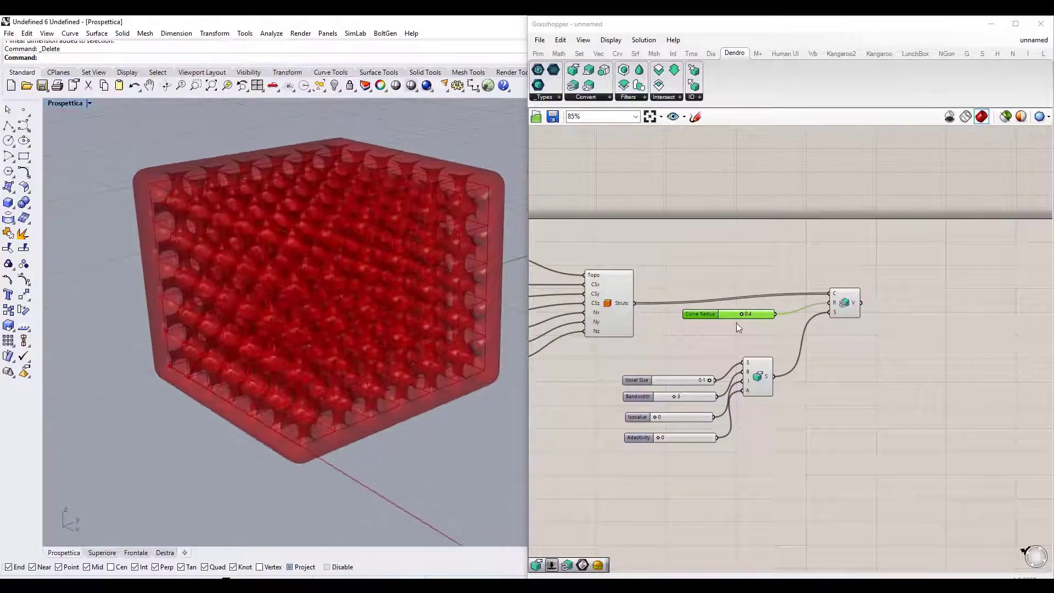
pyautogui.scroll(5, 738, 323)
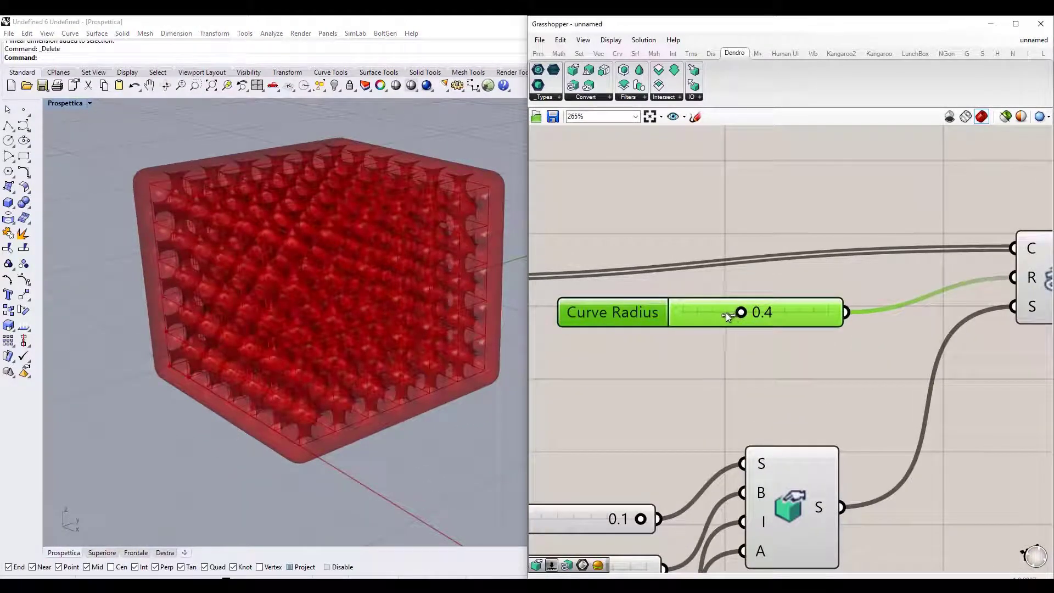
pyautogui.moveTo(725, 314)
pyautogui.mouseDown()
pyautogui.moveTo(697, 317)
pyautogui.moveTo(708, 318)
pyautogui.mouseUp()
pyautogui.click(371, 311)
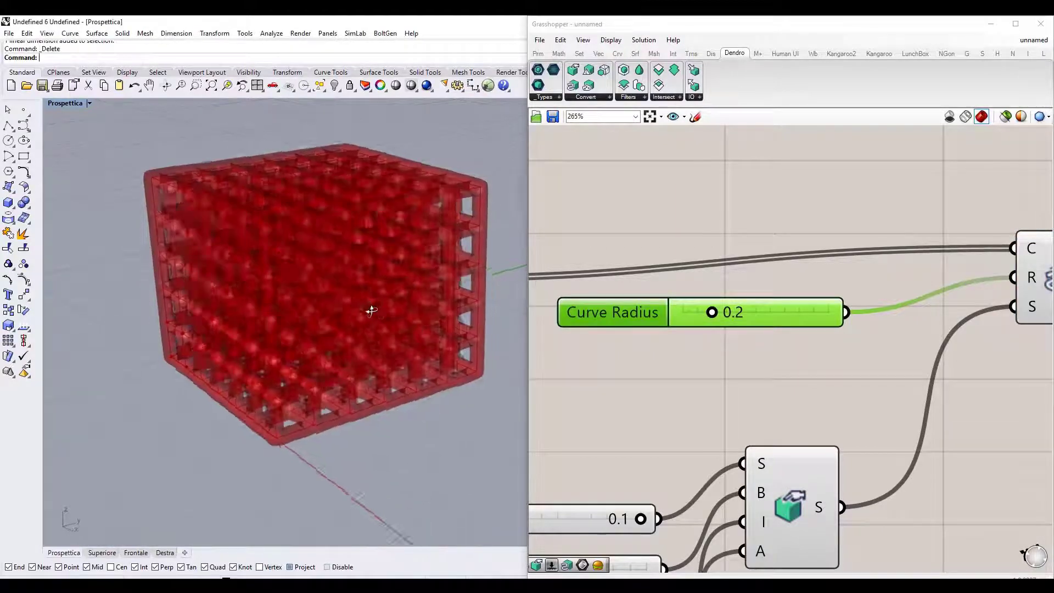
pyautogui.moveTo(371, 310); pyautogui.dragTo(419, 264, button='right')
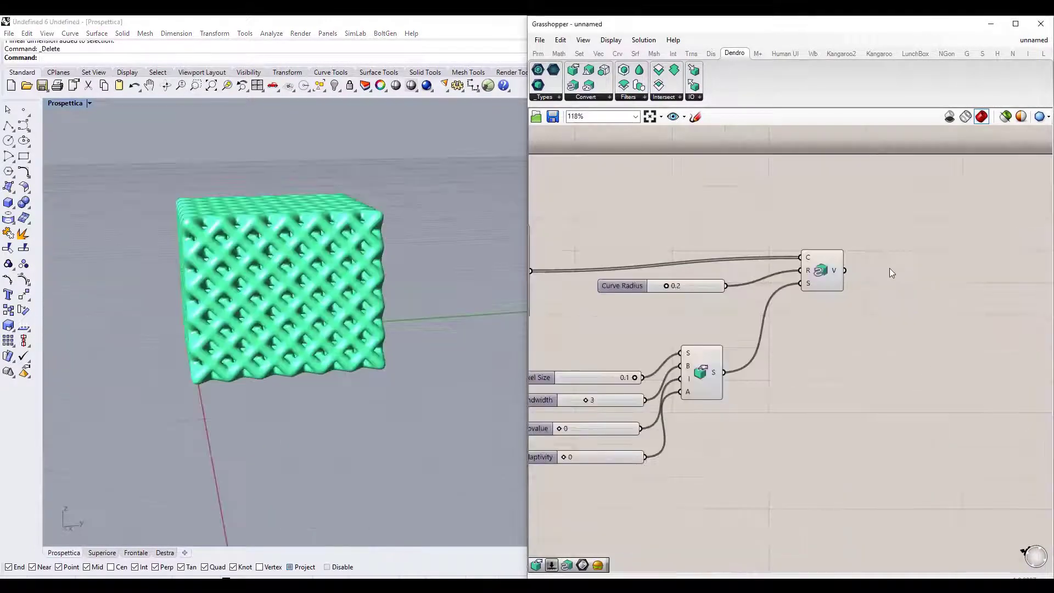
pyautogui.moveTo(845, 272); pyautogui.dragTo(838, 281, button='right')
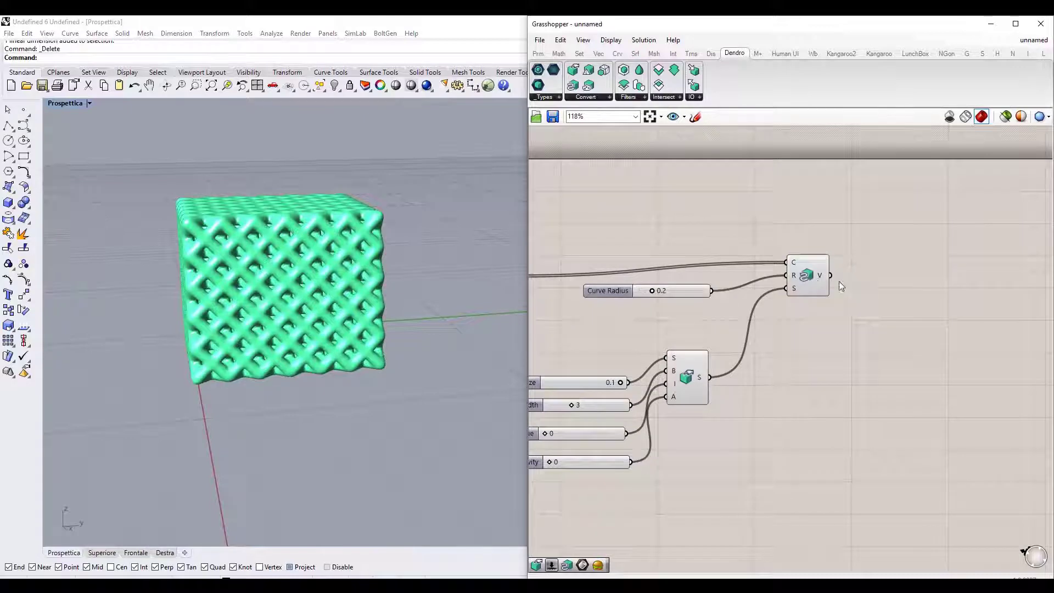
# Bake the Dendro volume into a Rhino mesh and move it left of the green preview.
pyautogui.rightClick(807, 279)
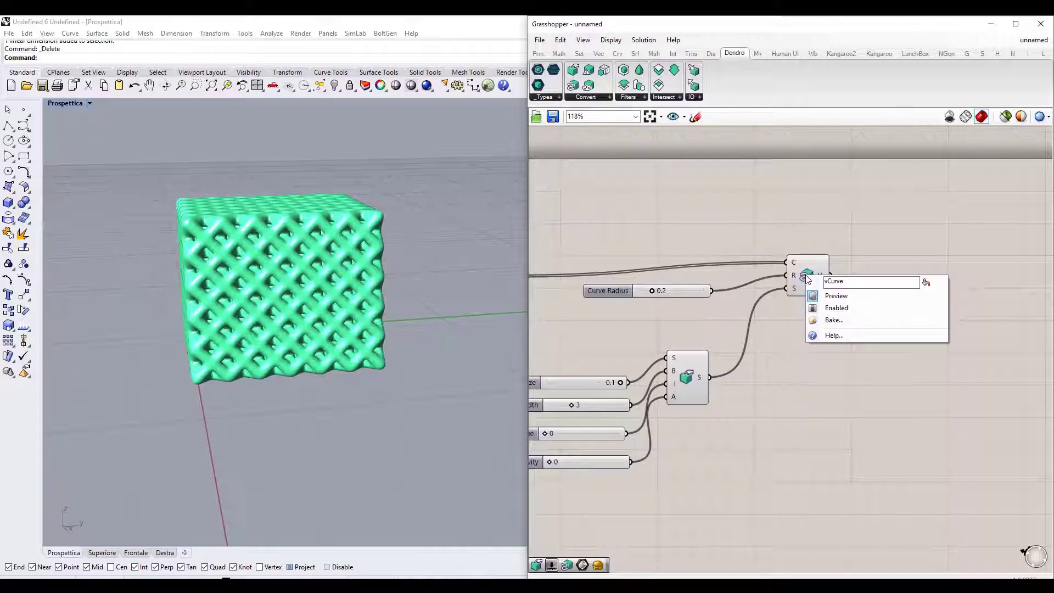
pyautogui.press('Escape')
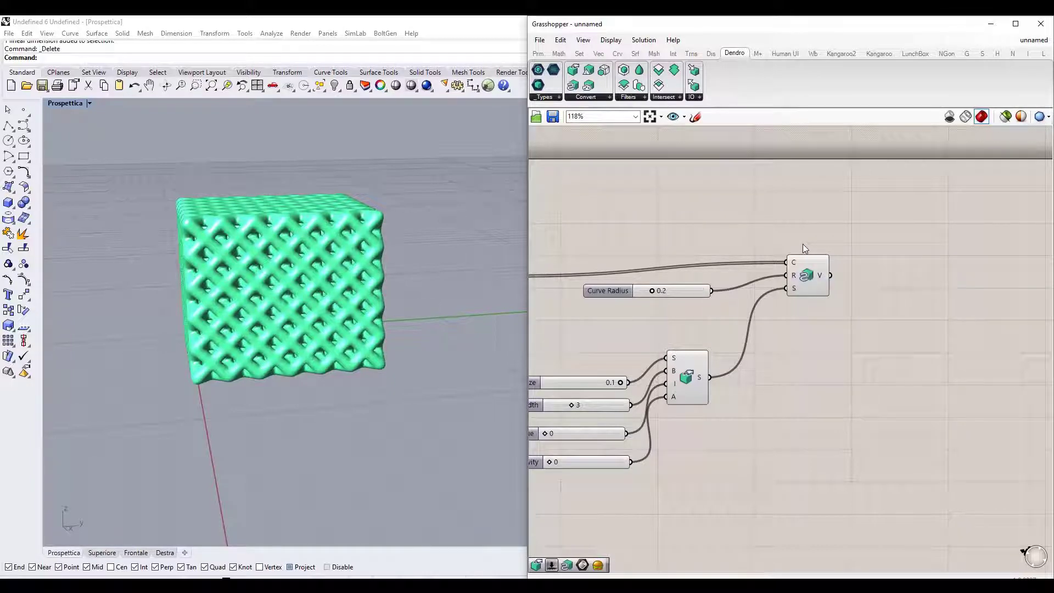
pyautogui.click(804, 273)
pyautogui.rightClick(805, 276)
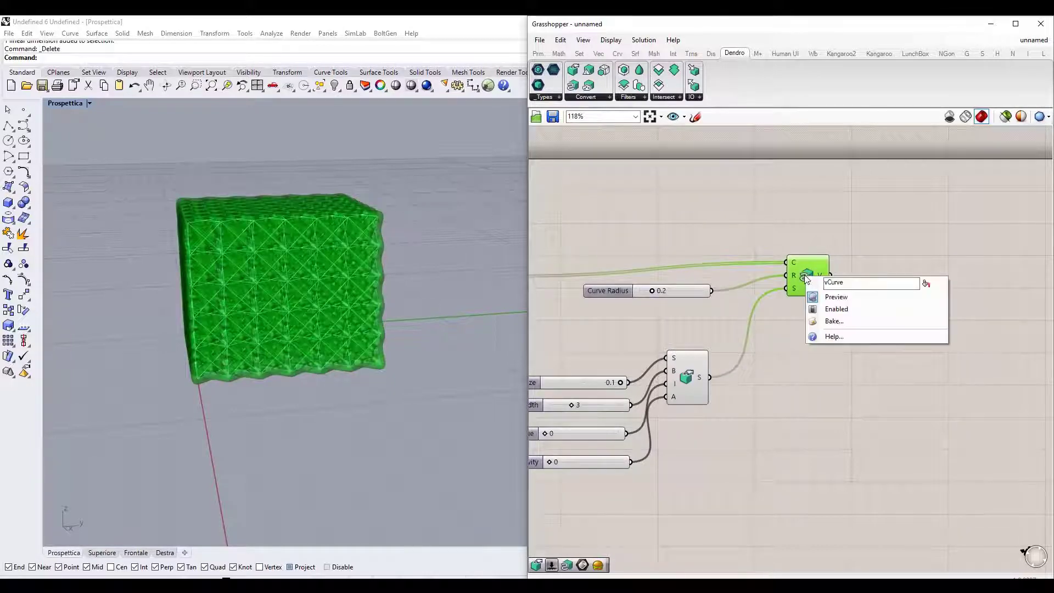
pyautogui.click(831, 321)
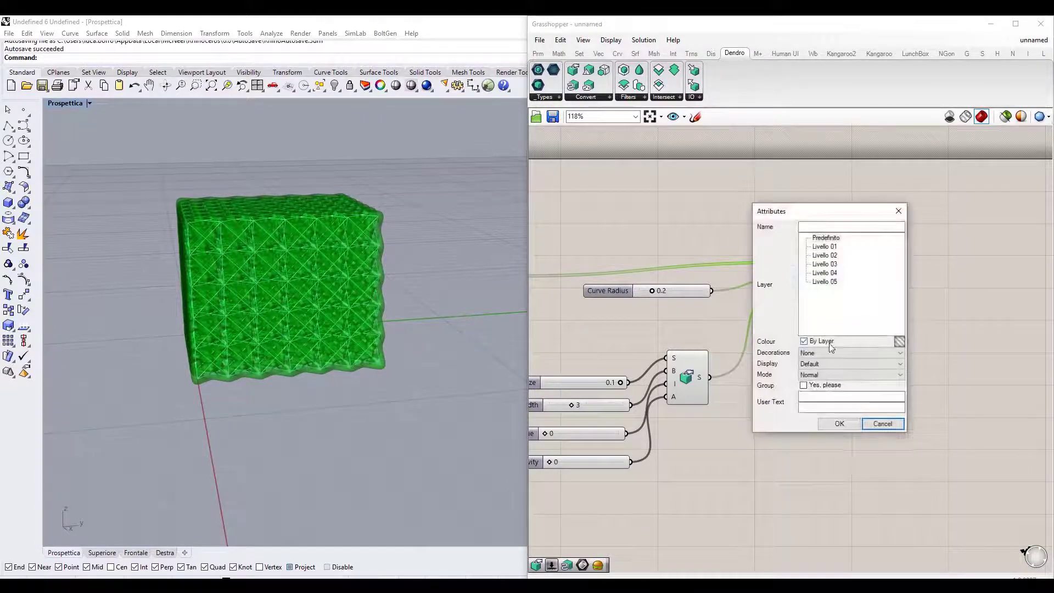
pyautogui.click(837, 424)
pyautogui.click(312, 226)
pyautogui.scroll(-2, 311, 226)
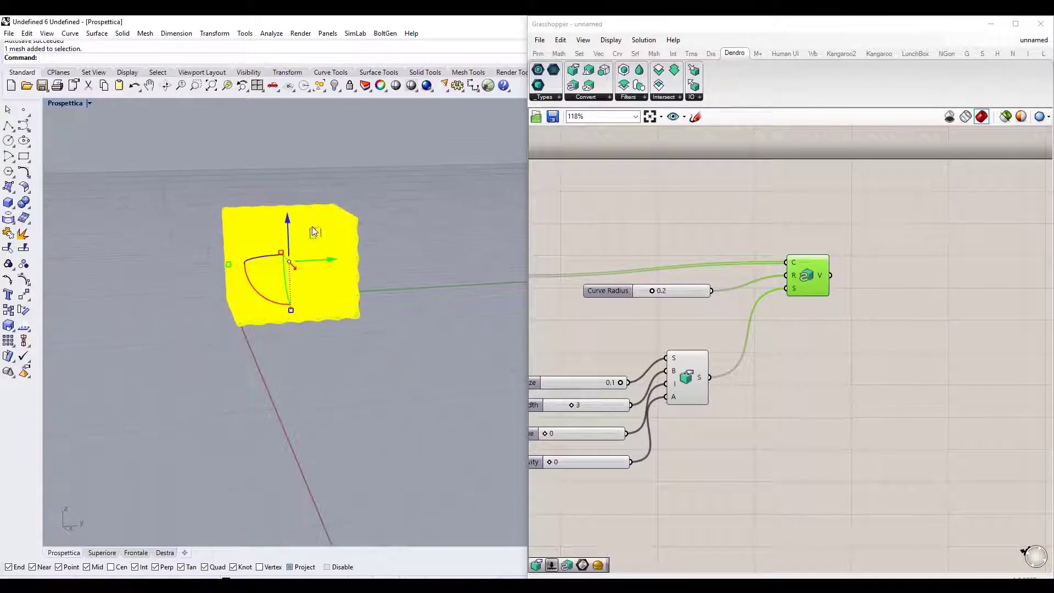
pyautogui.moveTo(311, 226); pyautogui.dragTo(142, 233)
pyautogui.click(218, 397)
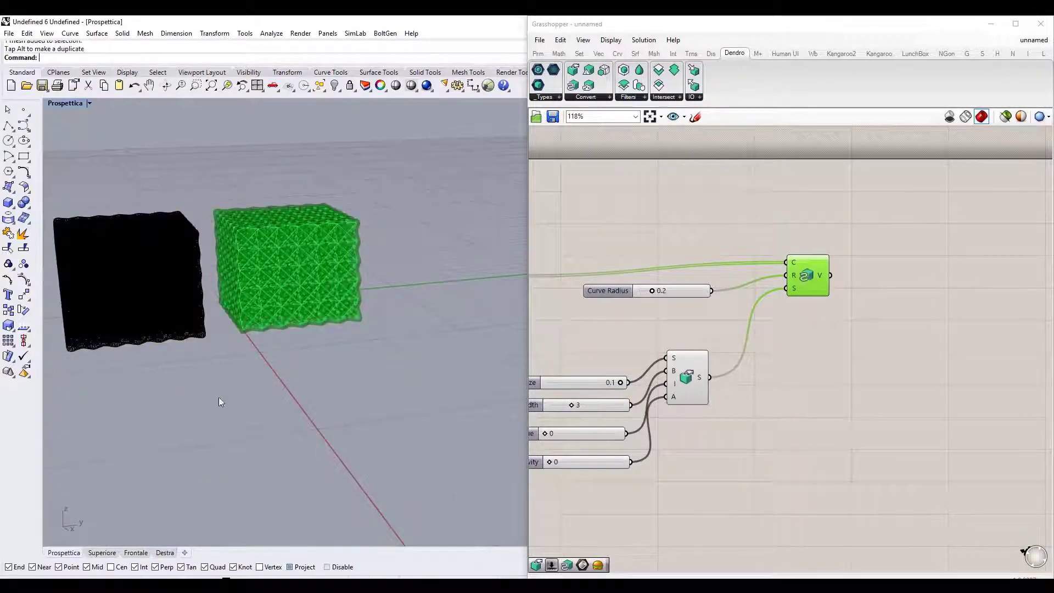
# Switch the Perspective viewport to Rendered display, facing the cubes front-on.
pyautogui.click(74, 102)
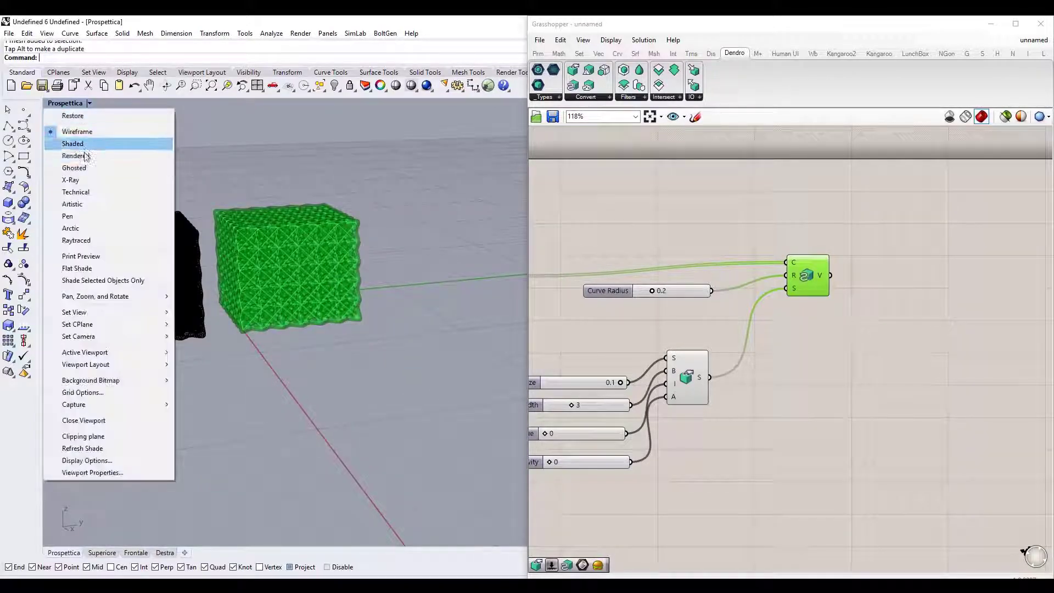
pyautogui.click(82, 144)
pyautogui.scroll(4, 220, 231)
pyautogui.moveTo(220, 230); pyautogui.dragTo(286, 225, button='right')
# Export only the selected baked mesh with STL (Stereolithography) as the file type.
pyautogui.click(220, 307)
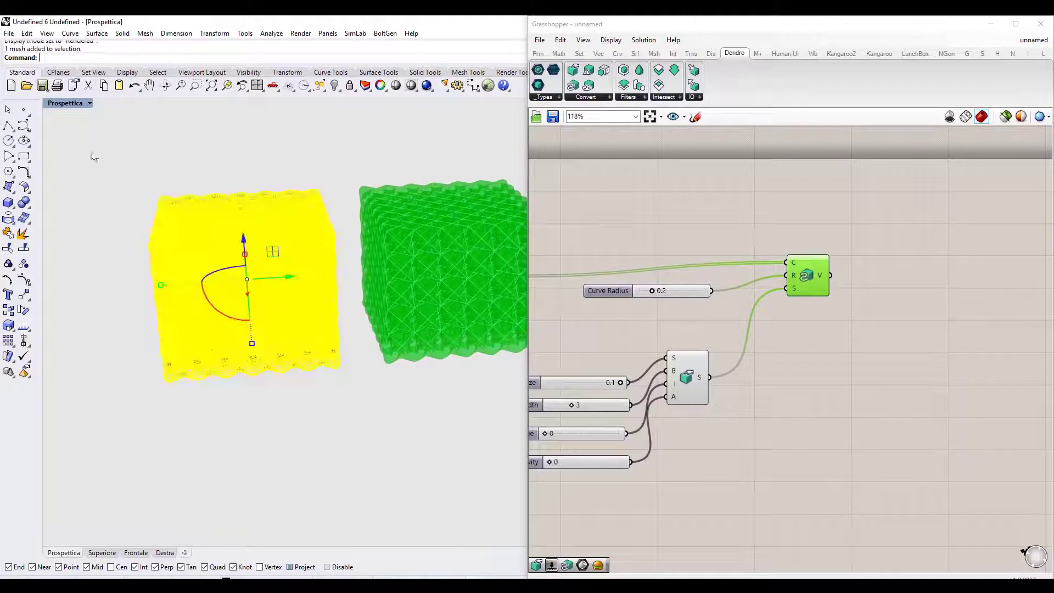
pyautogui.click(9, 34)
pyautogui.click(40, 187)
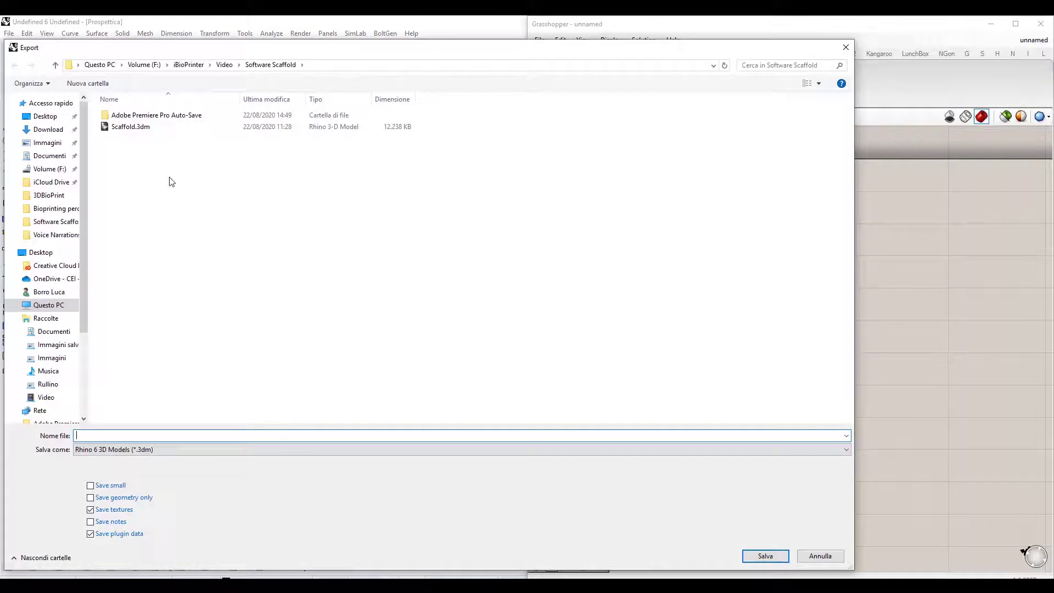
pyautogui.click(117, 450)
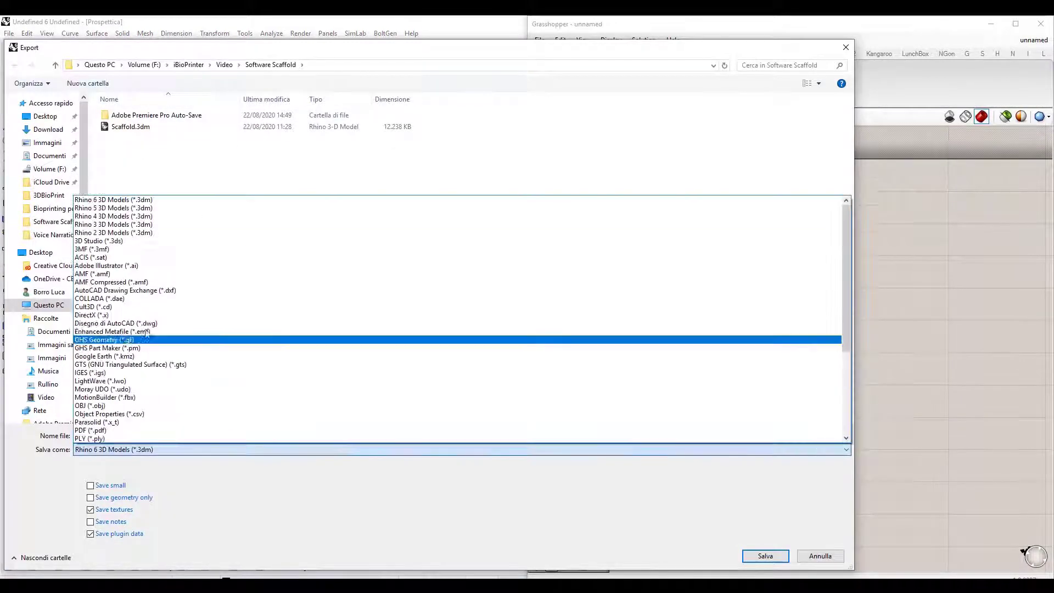
pyautogui.scroll(-5, 115, 419)
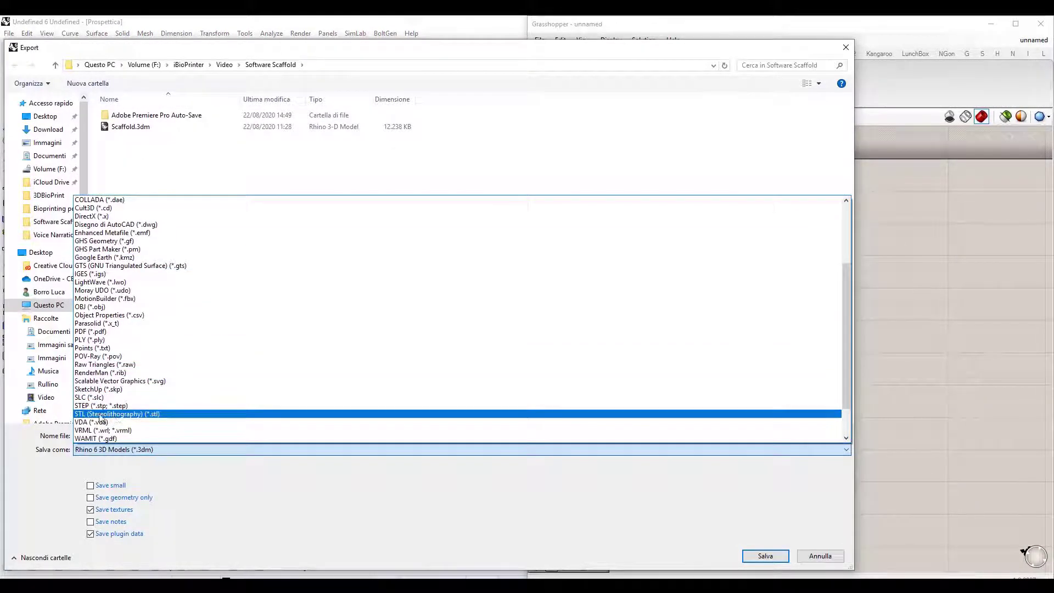
pyautogui.click(137, 414)
pyautogui.click(129, 435)
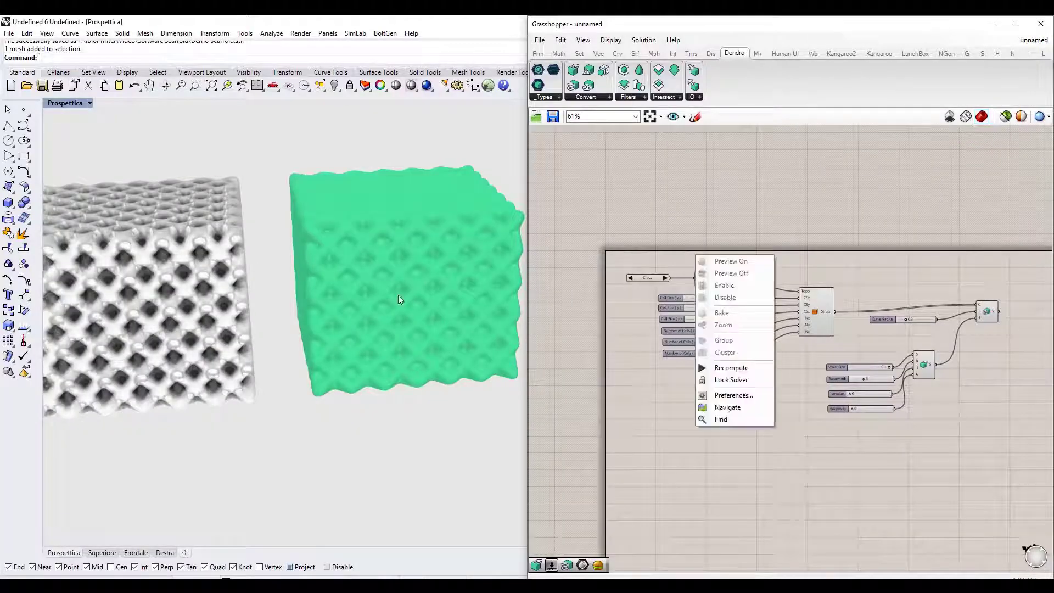
# Delete the leftover yellow mesh from the Rhino model.
pyautogui.click(157, 307)
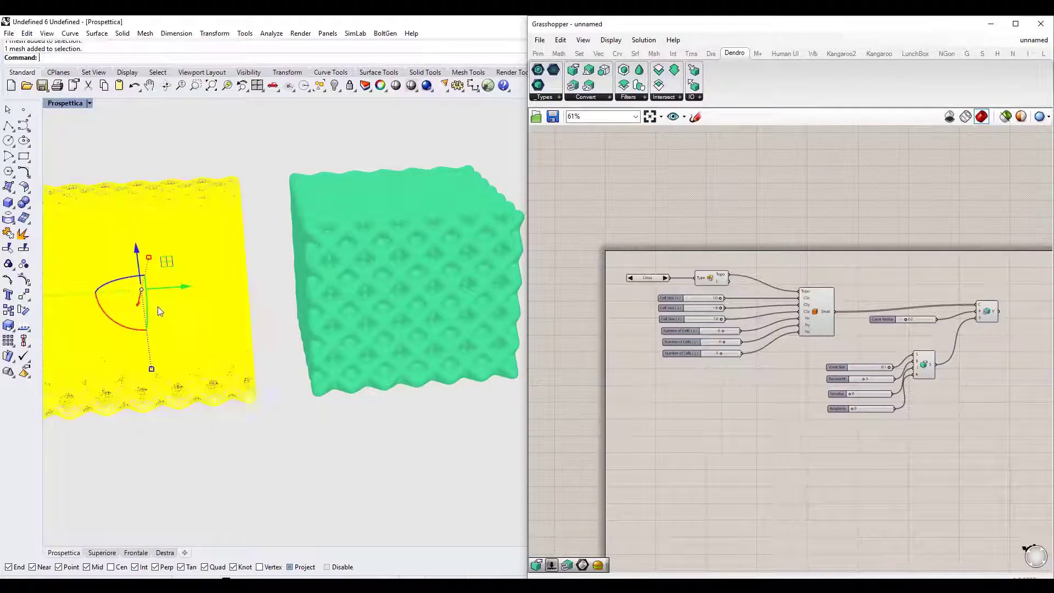
pyautogui.press('Delete')
pyautogui.moveTo(464, 307); pyautogui.dragTo(340, 318, button='right')
pyautogui.scroll(5, 692, 302)
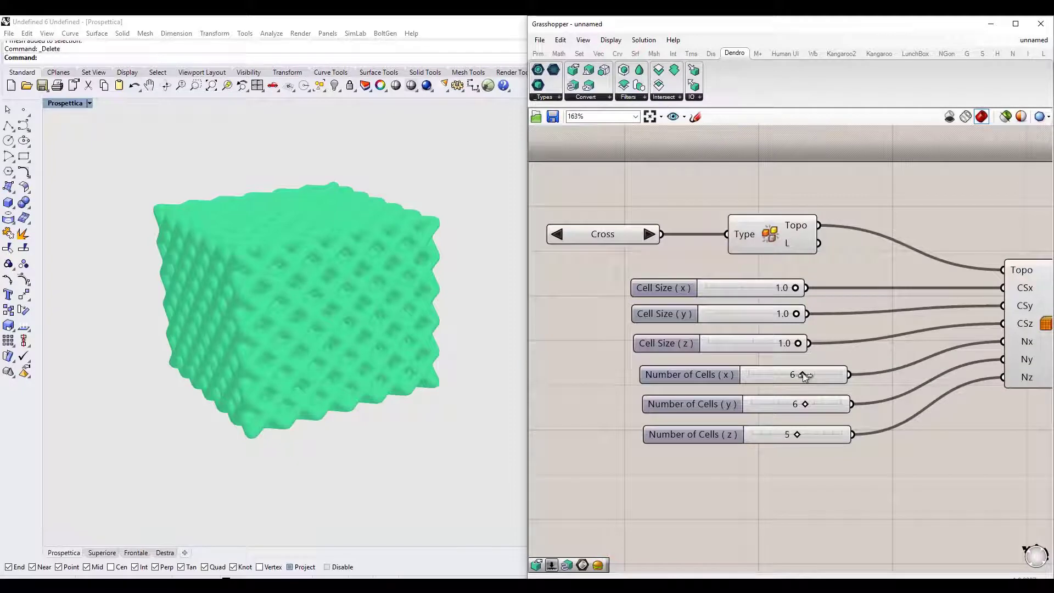
# Raise Number of Cells (x) to 7 and cycle the lattice type through Tesseract, Vintiles and Octet.
pyautogui.moveTo(802, 374); pyautogui.dragTo(822, 403)
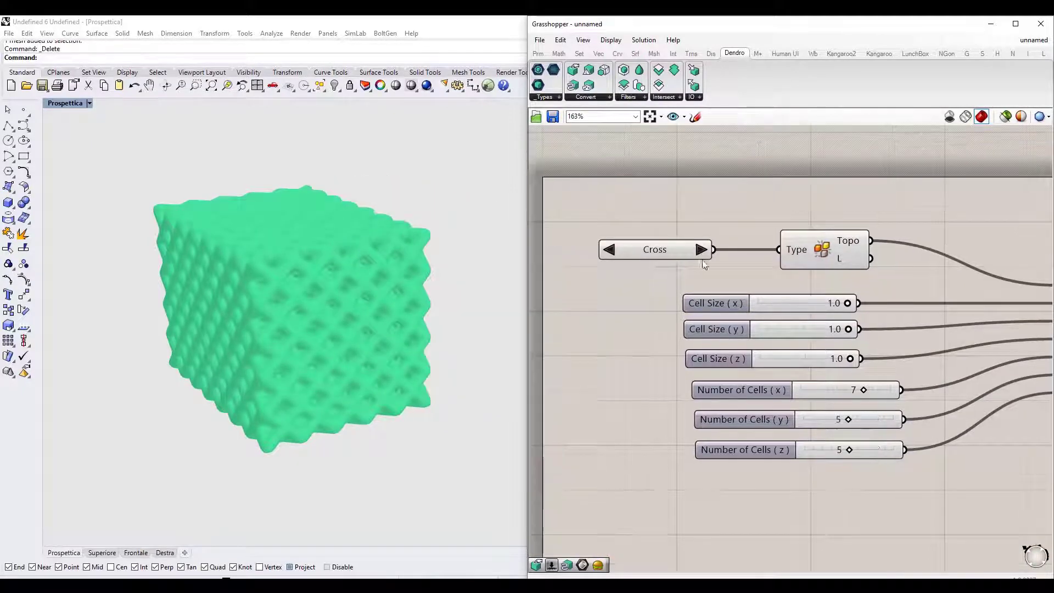
pyautogui.click(701, 249)
pyautogui.click(701, 249)
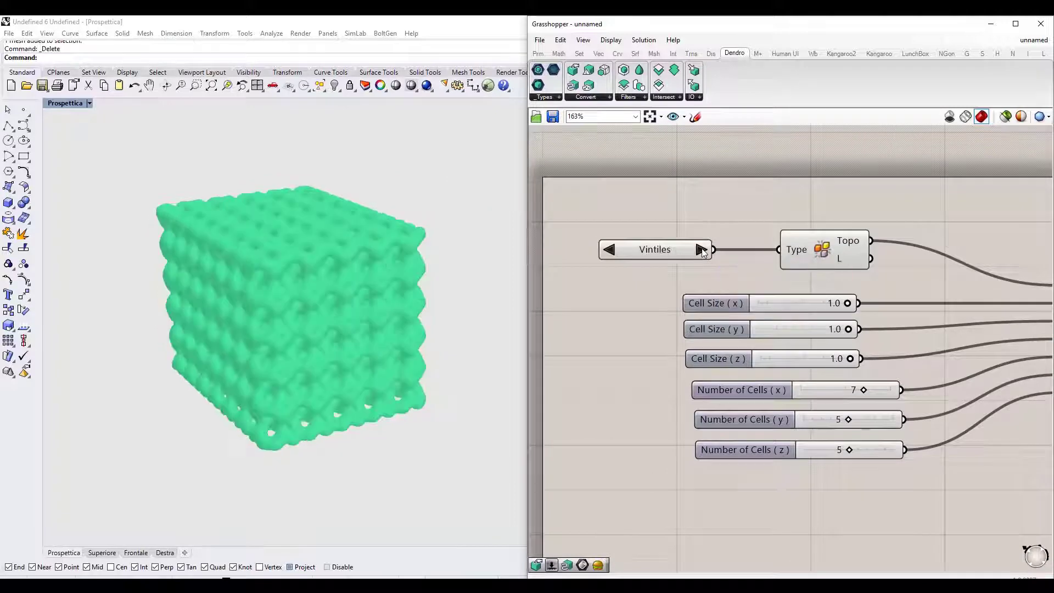
pyautogui.moveTo(505, 291); pyautogui.dragTo(417, 299, button='right')
pyautogui.click(701, 249)
pyautogui.click(701, 249)
pyautogui.moveTo(483, 275); pyautogui.dragTo(415, 281, button='right')
pyautogui.scroll(-2, 865, 275)
pyautogui.moveTo(866, 275); pyautogui.dragTo(560, 176, button='right')
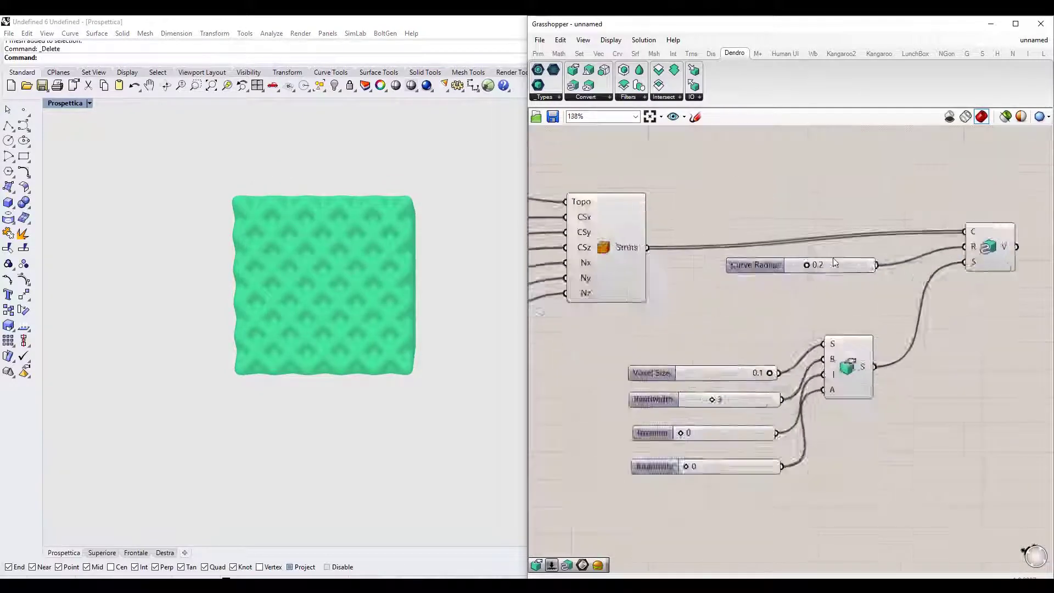
pyautogui.scroll(2, 814, 276)
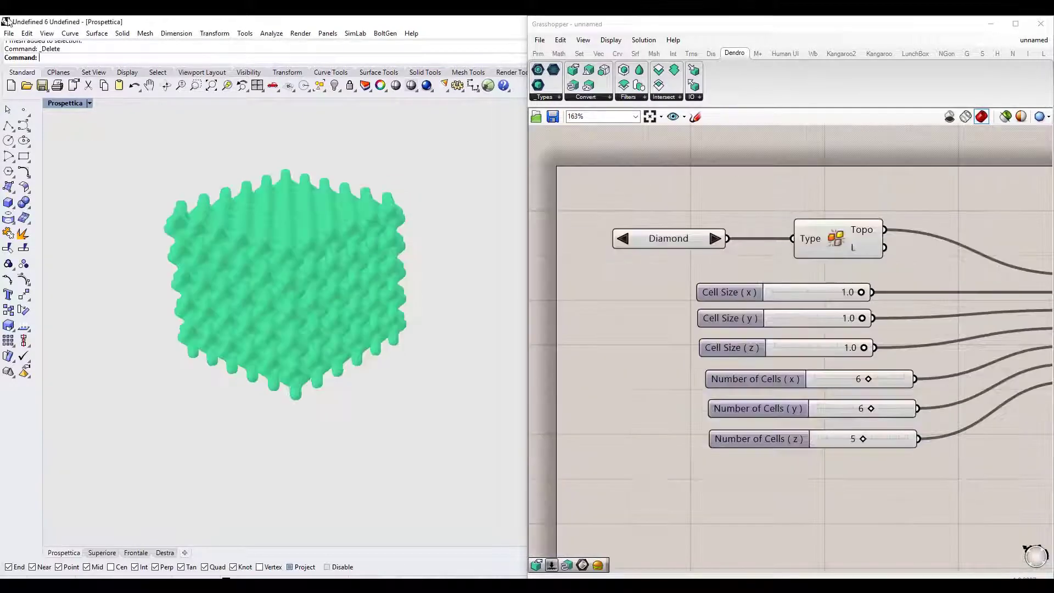
# Save the Rhino model over the existing Scaffold.3dm.
pyautogui.click(9, 33)
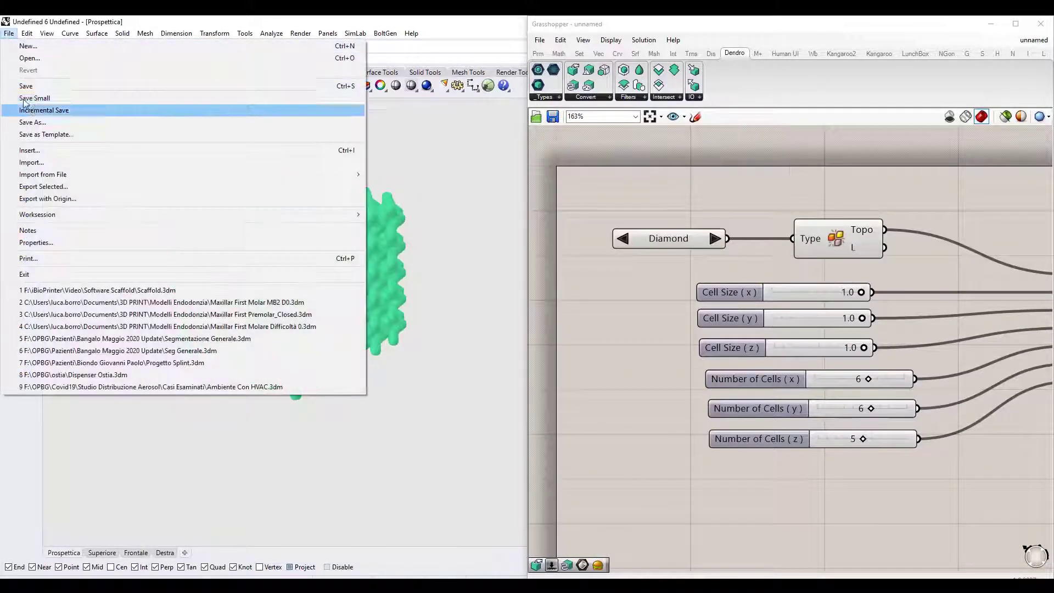
pyautogui.click(42, 124)
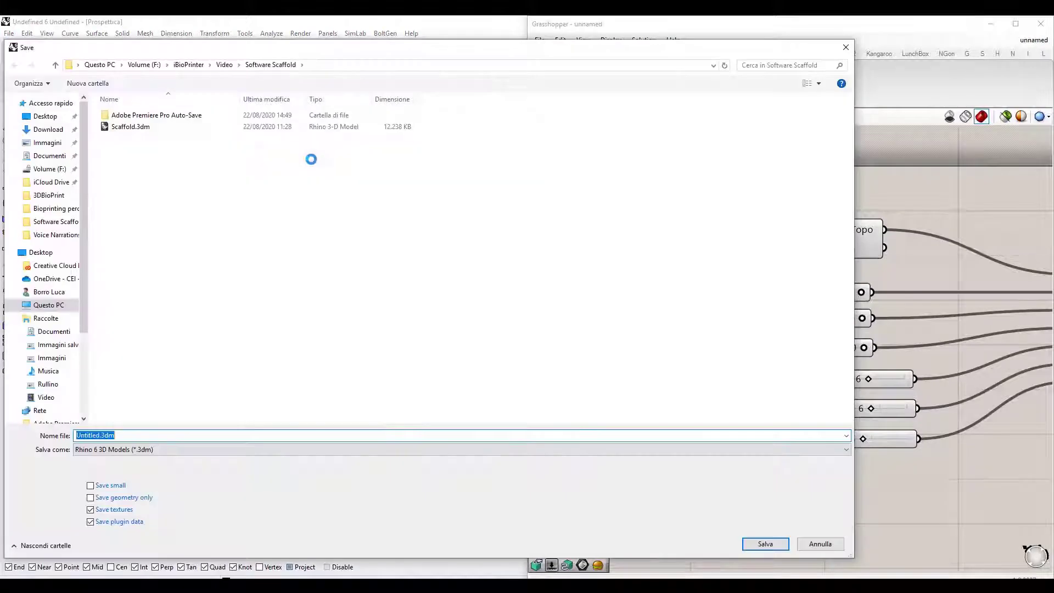
pyautogui.doubleClick(130, 127)
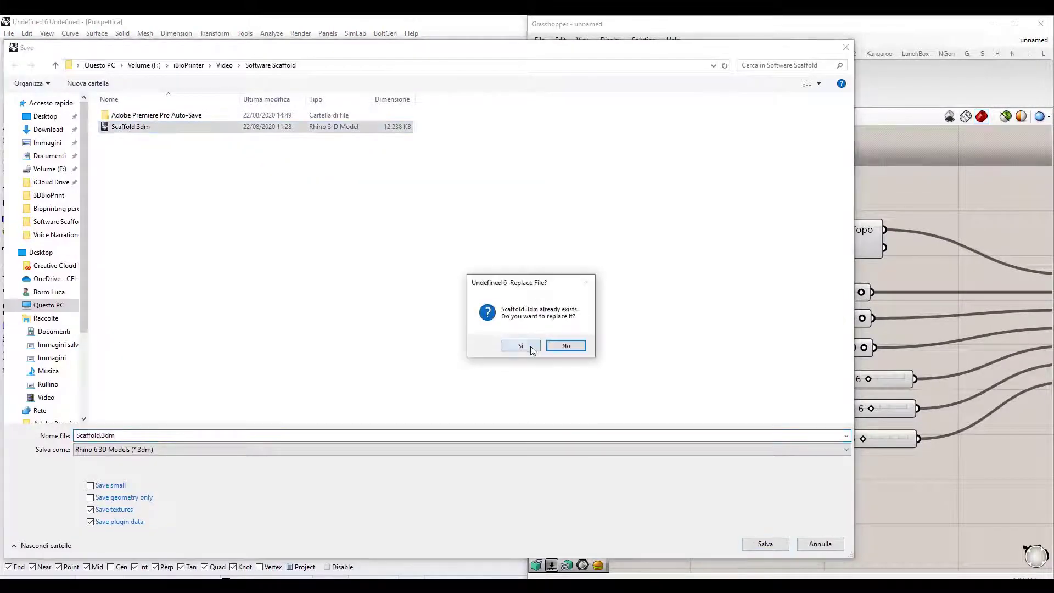
pyautogui.click(521, 345)
# Save the Grasshopper definition over the existing Scaffold.gh.
pyautogui.click(539, 41)
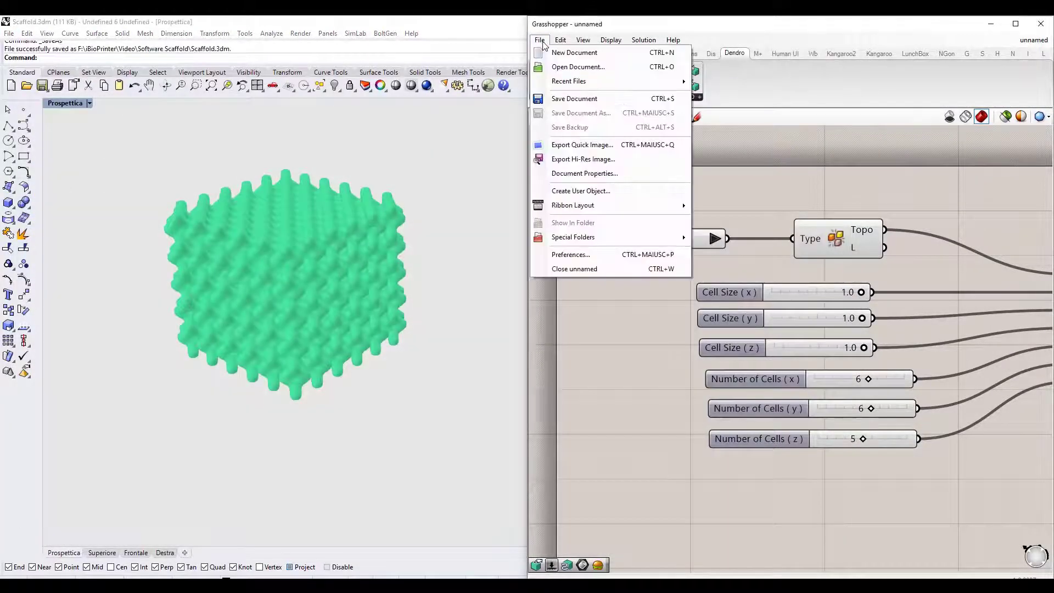
pyautogui.click(559, 101)
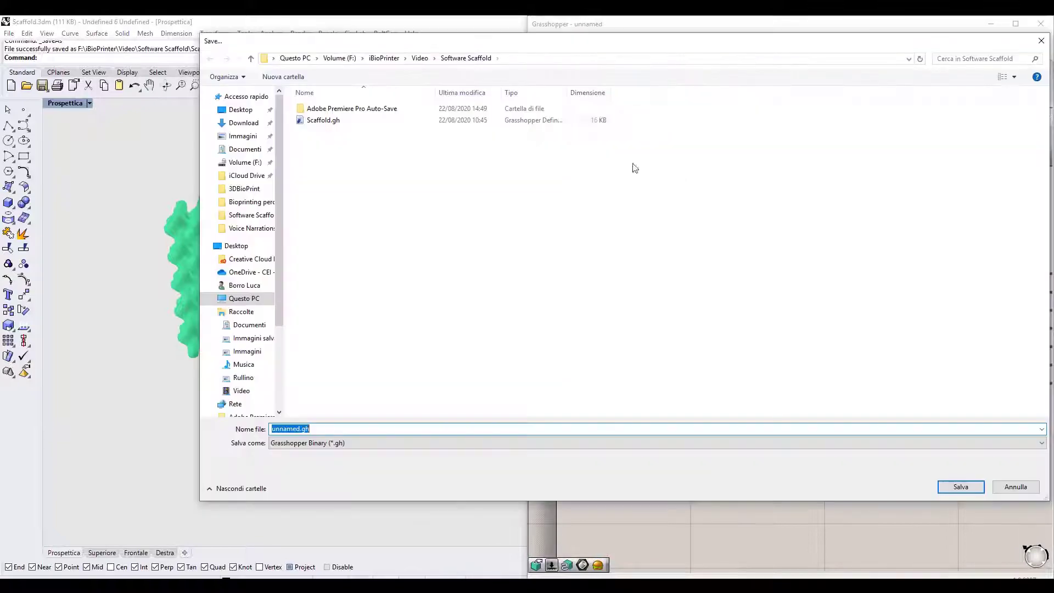
pyautogui.doubleClick(324, 120)
pyautogui.click(554, 305)
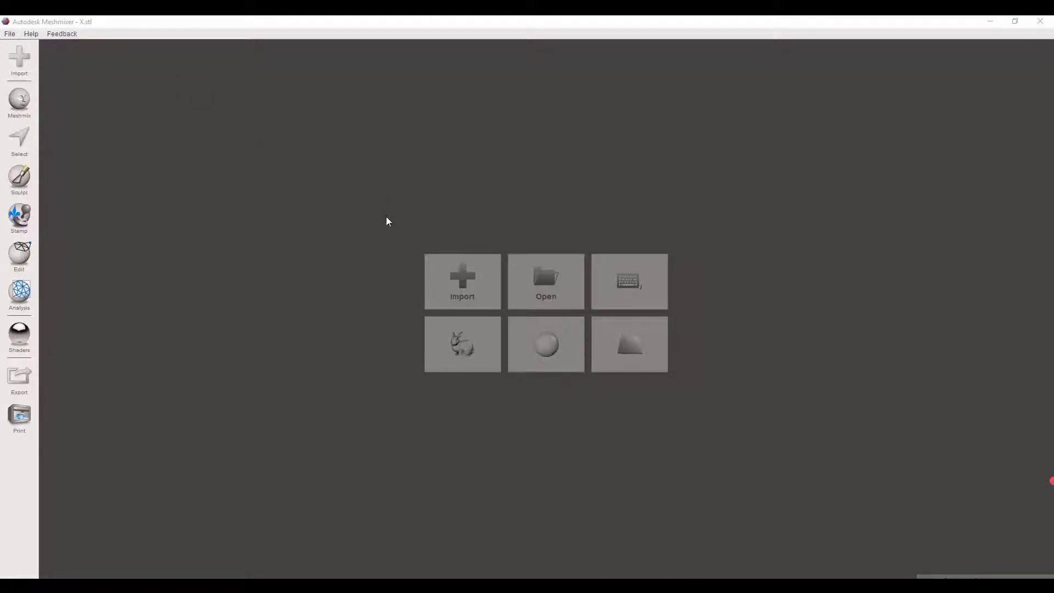
# Import Demo Scaffold.stl into Meshmixer and view the lattice cube from the front.
pyautogui.click(468, 282)
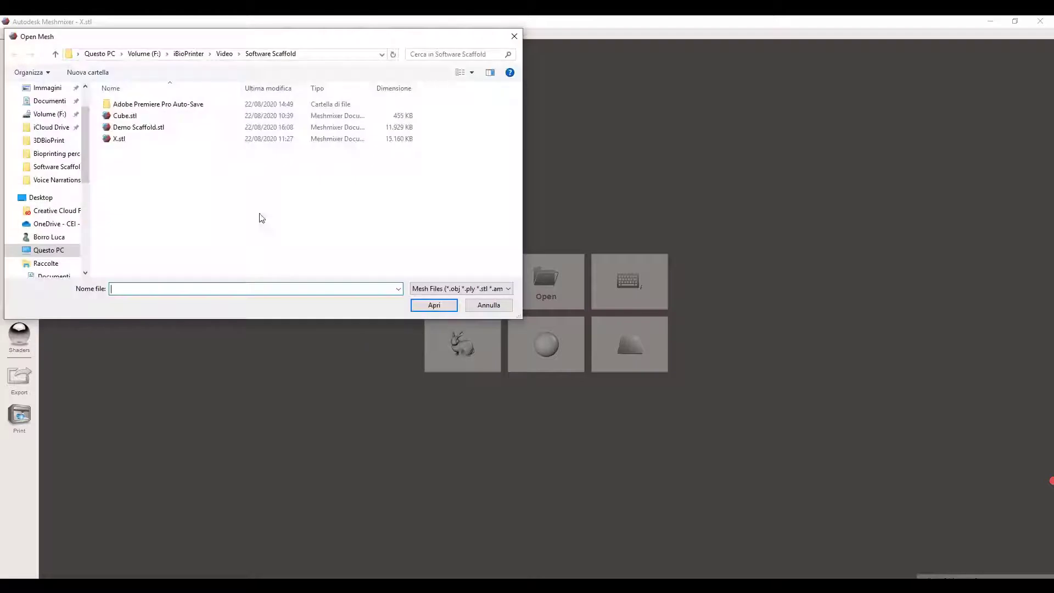
pyautogui.click(152, 128)
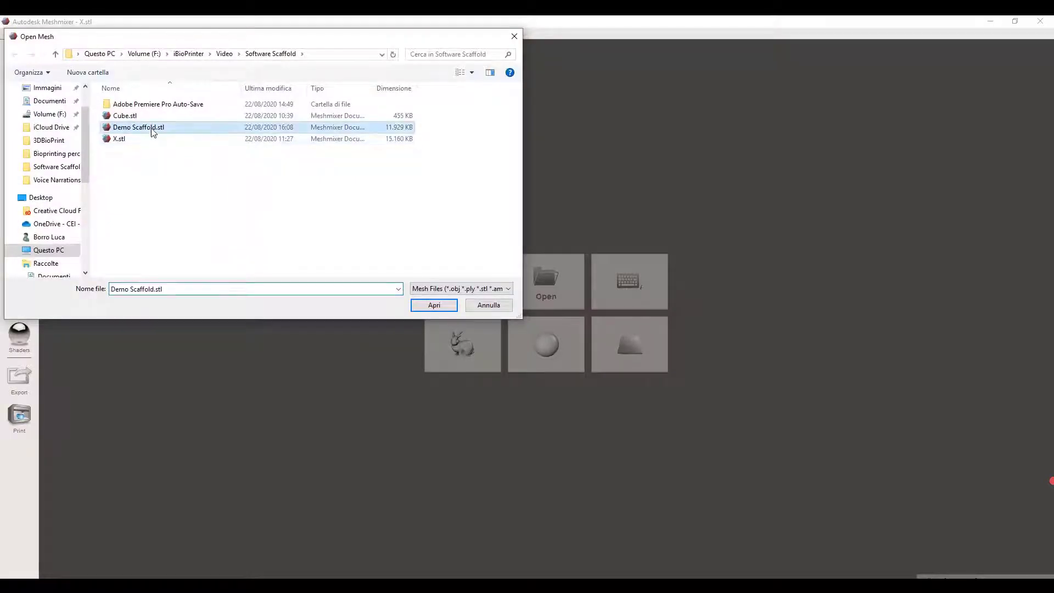
pyautogui.click(442, 310)
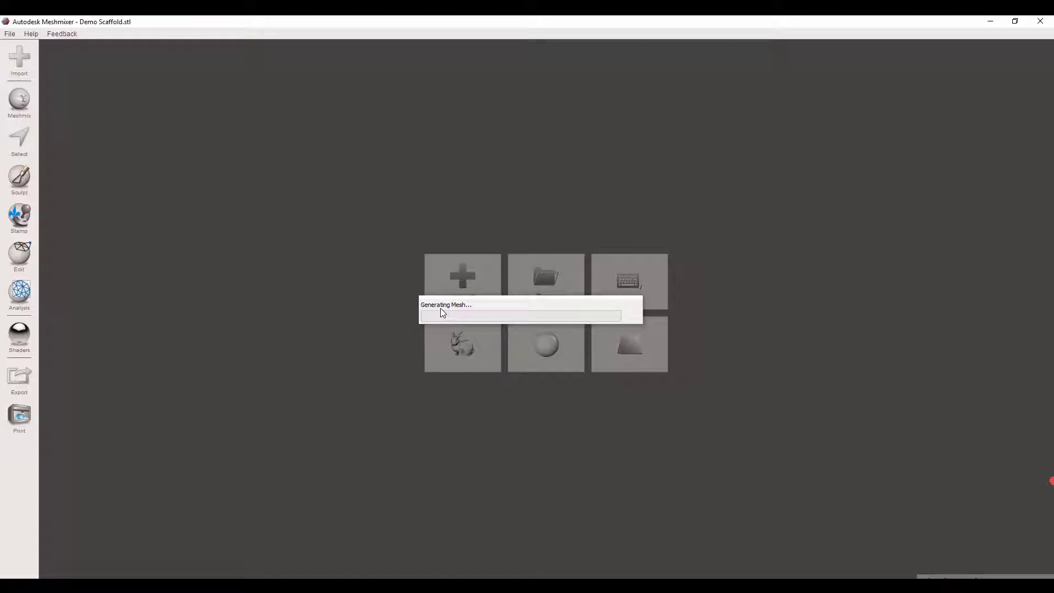
pyautogui.moveTo(428, 305); pyautogui.dragTo(420, 345, button='right')
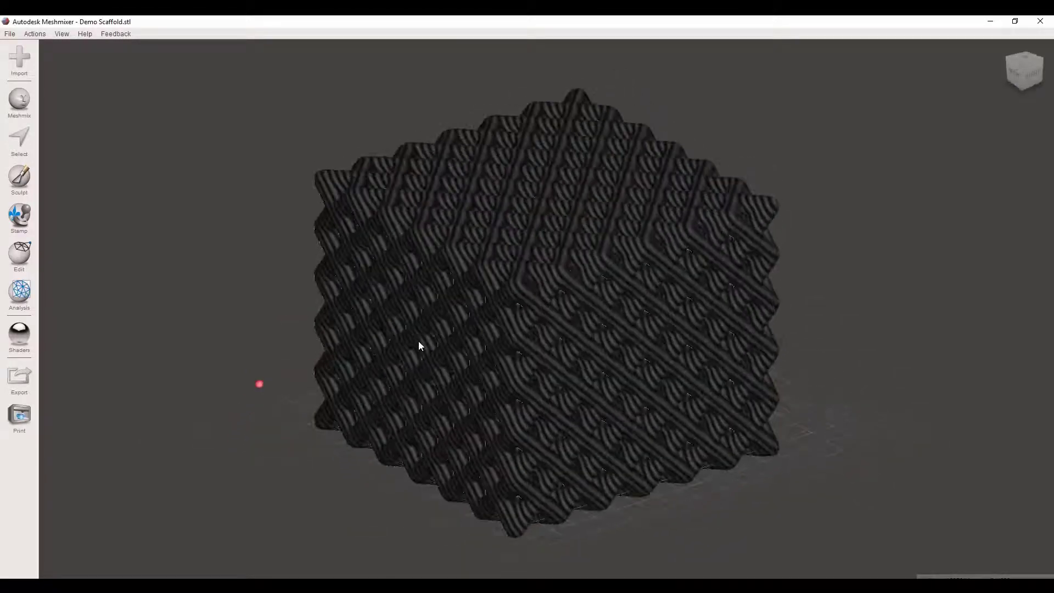
# Select the whole scaffold mesh with Ctrl+A and apply Edit > Flip Normals.
pyautogui.moveTo(399, 239); pyautogui.dragTo(526, 381, button='right')
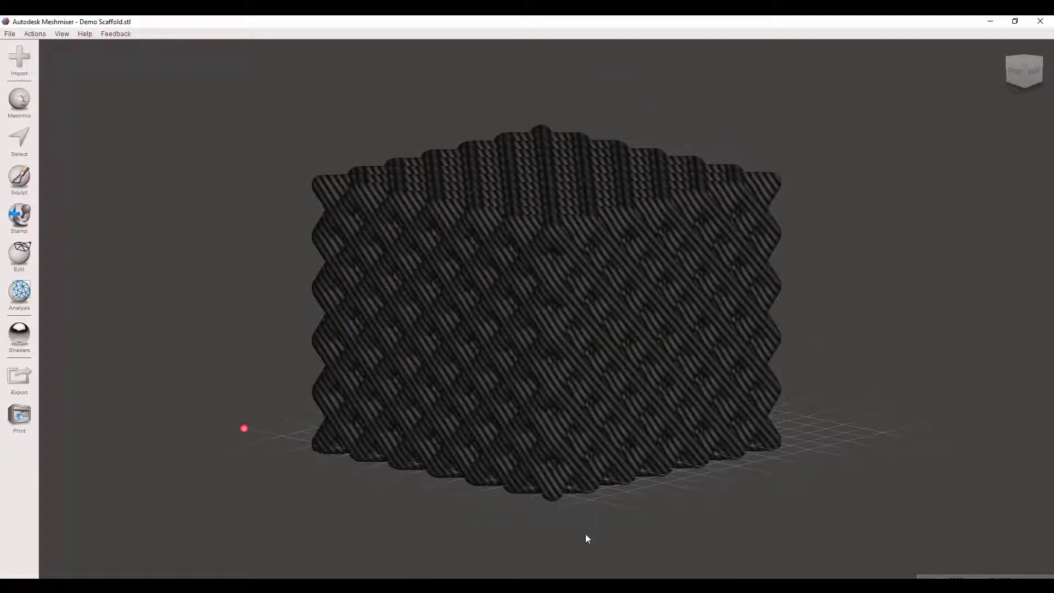
pyautogui.moveTo(622, 496); pyautogui.dragTo(437, 352, button='right')
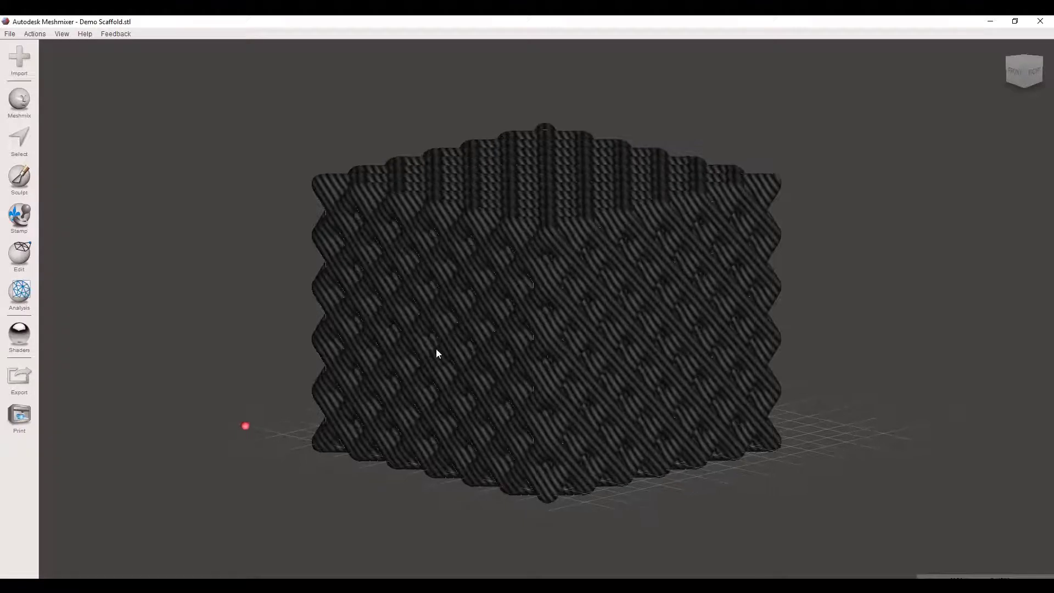
pyautogui.hotkey('ctrl', 'a')
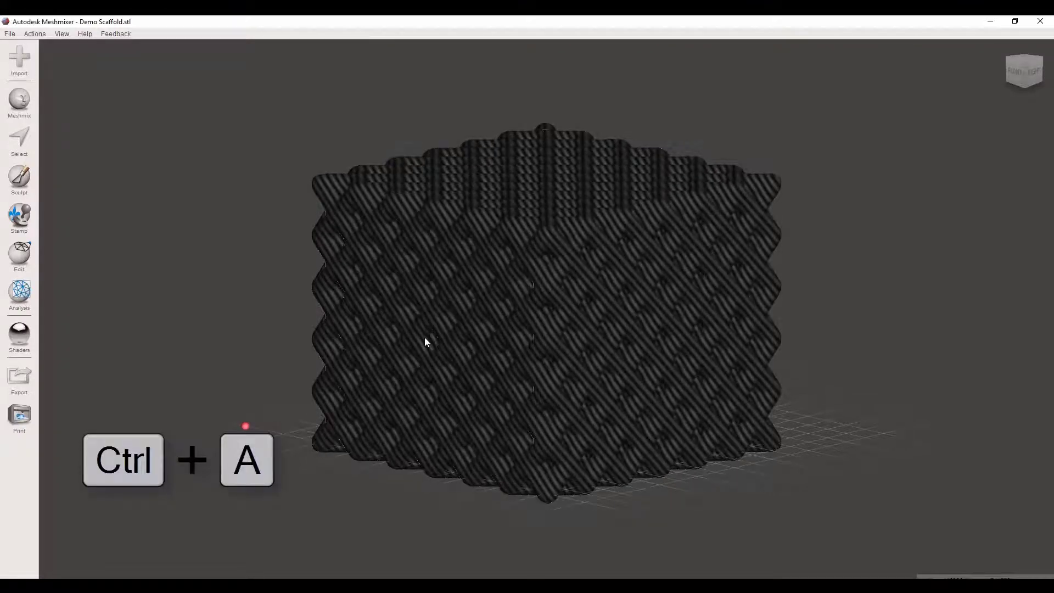
pyautogui.moveTo(82, 51)
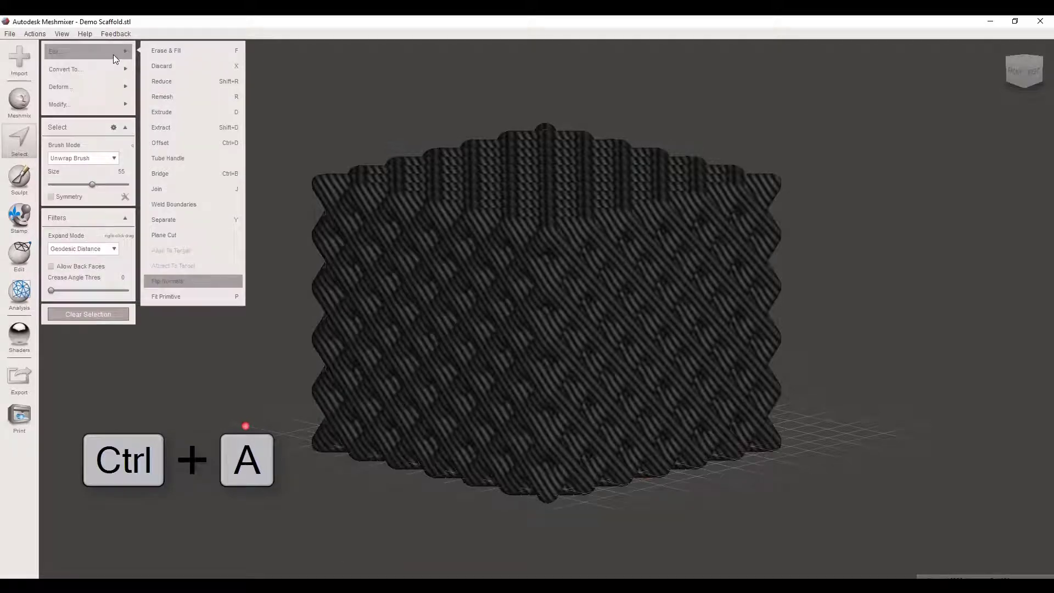
pyautogui.click(176, 281)
pyautogui.moveTo(442, 335); pyautogui.dragTo(330, 378, button='right')
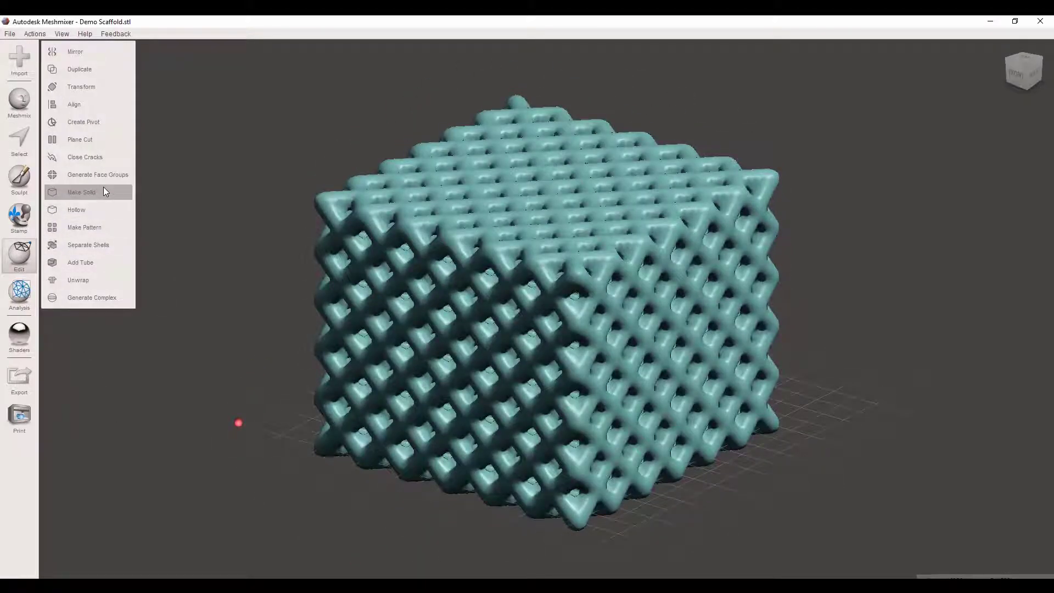
# Run Edit > Make Solid on the scaffold and accept the solid result.
pyautogui.click(104, 189)
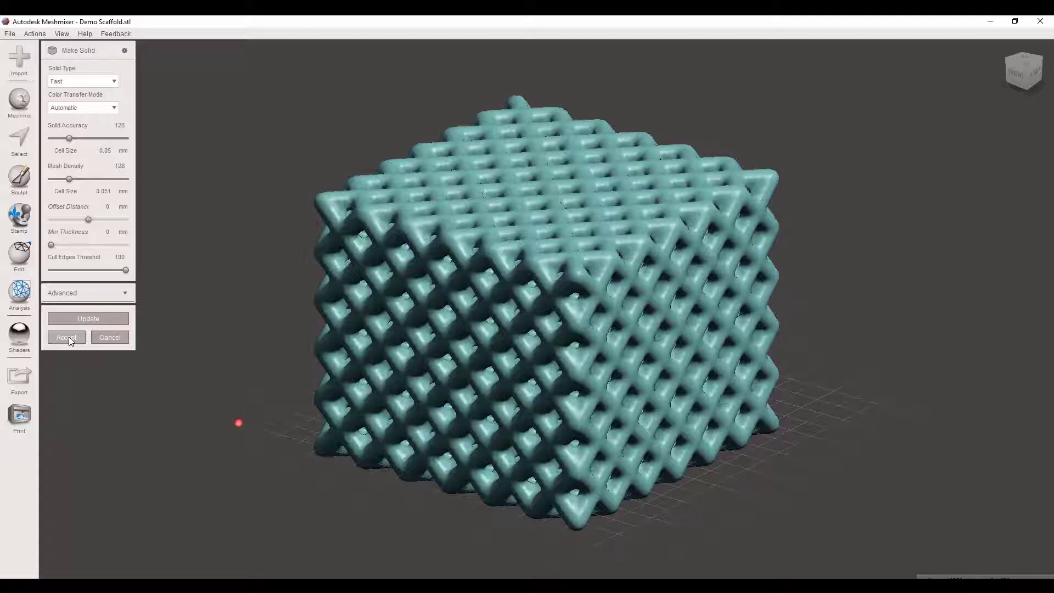
pyautogui.click(66, 337)
# Export the solid mesh over the existing Demo Scaffold.stl, confirming the overwrite.
pyautogui.click(16, 382)
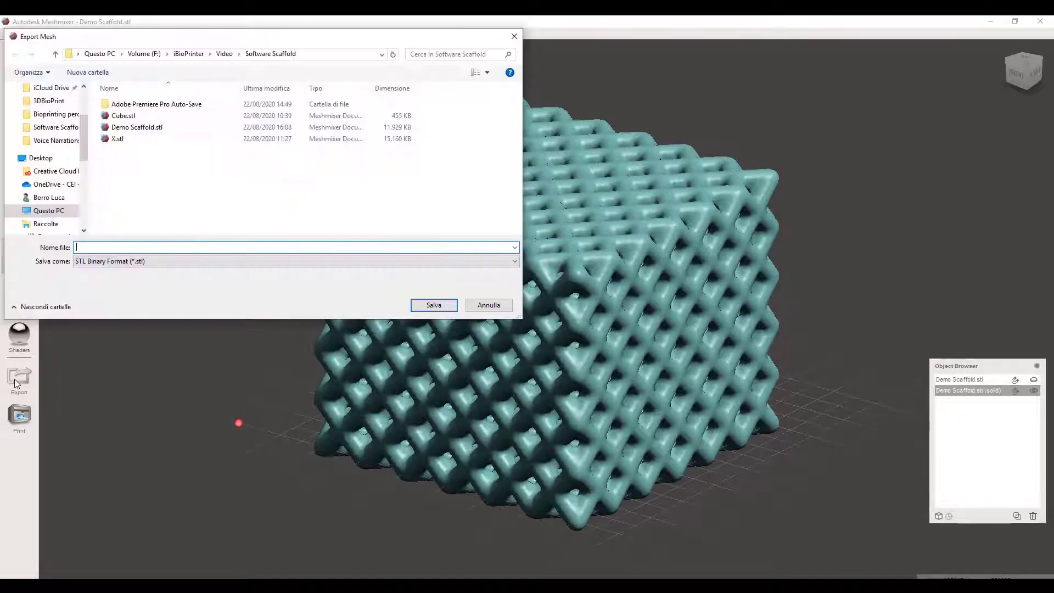
pyautogui.click(136, 126)
pyautogui.click(433, 305)
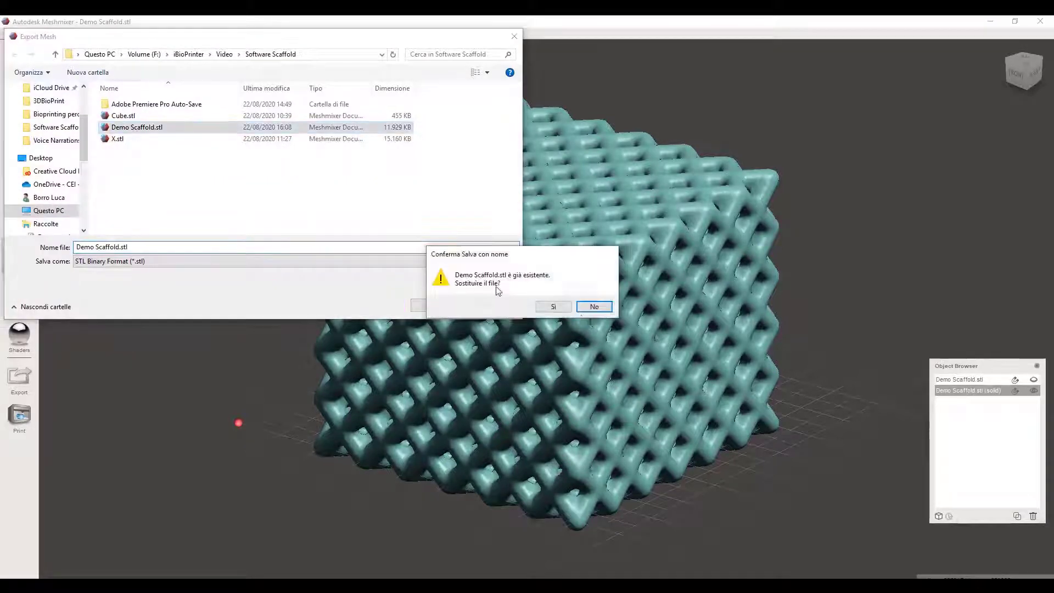
pyautogui.click(553, 307)
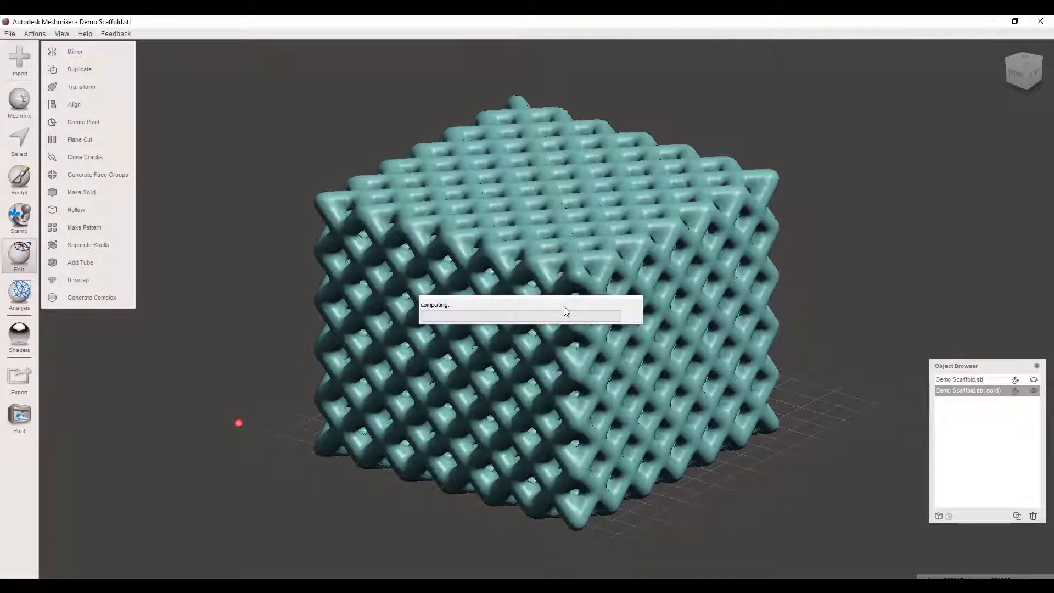